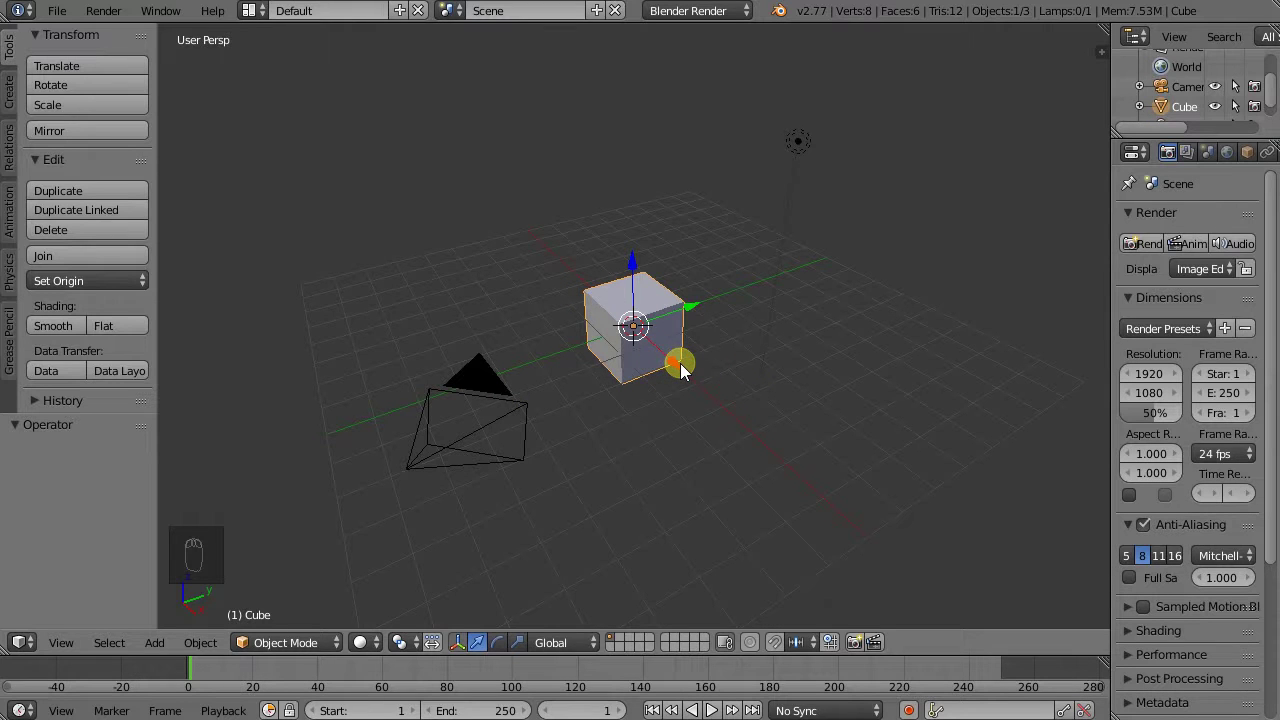
Move the default cube along X to -7.81, then bring up the Add > Mesh list.
left_click_drag(680, 363, 565, 290)
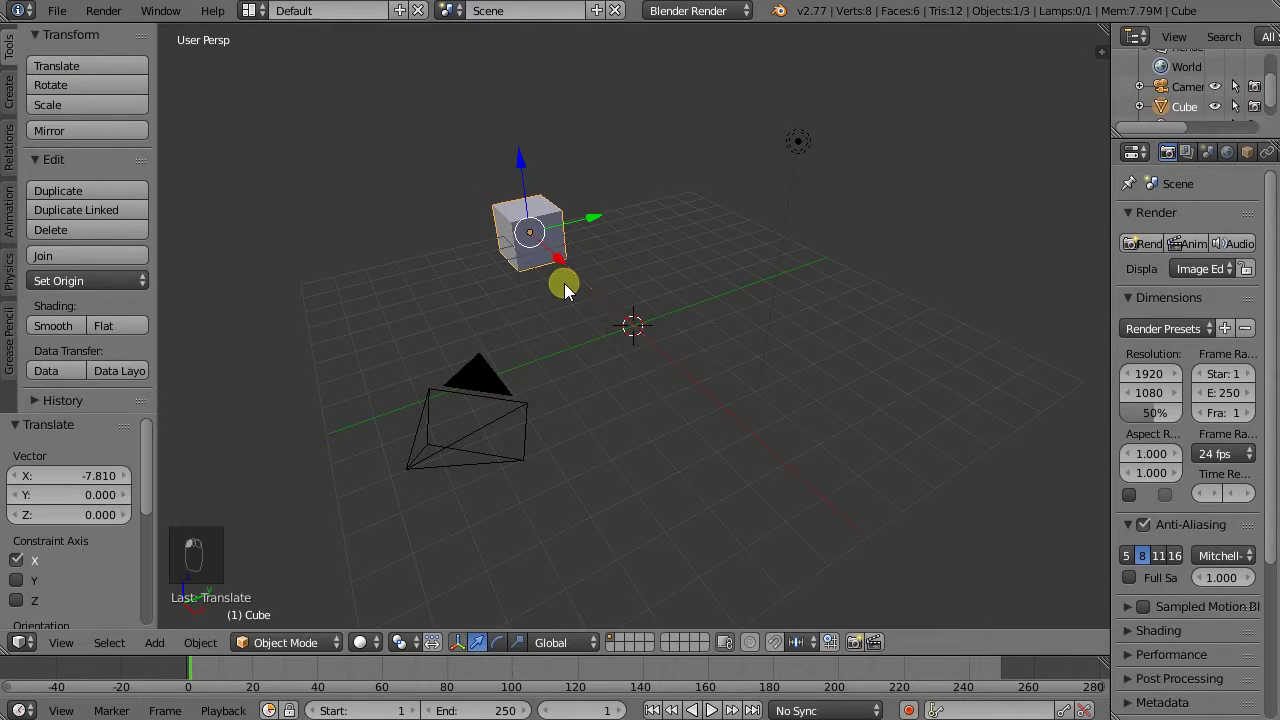
middle_click_drag(634, 351, 578, 384)
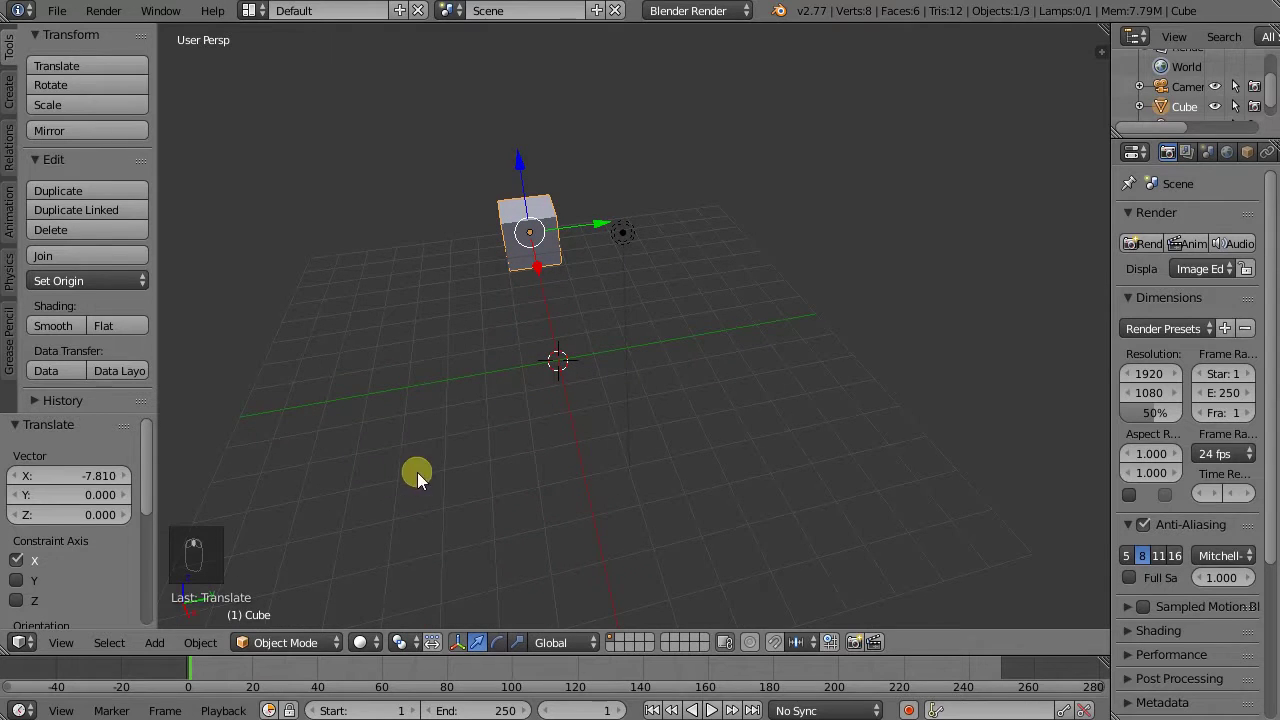
left_click(152, 642)
Add a cone and move it further along Y.
mouse_move(176, 622)
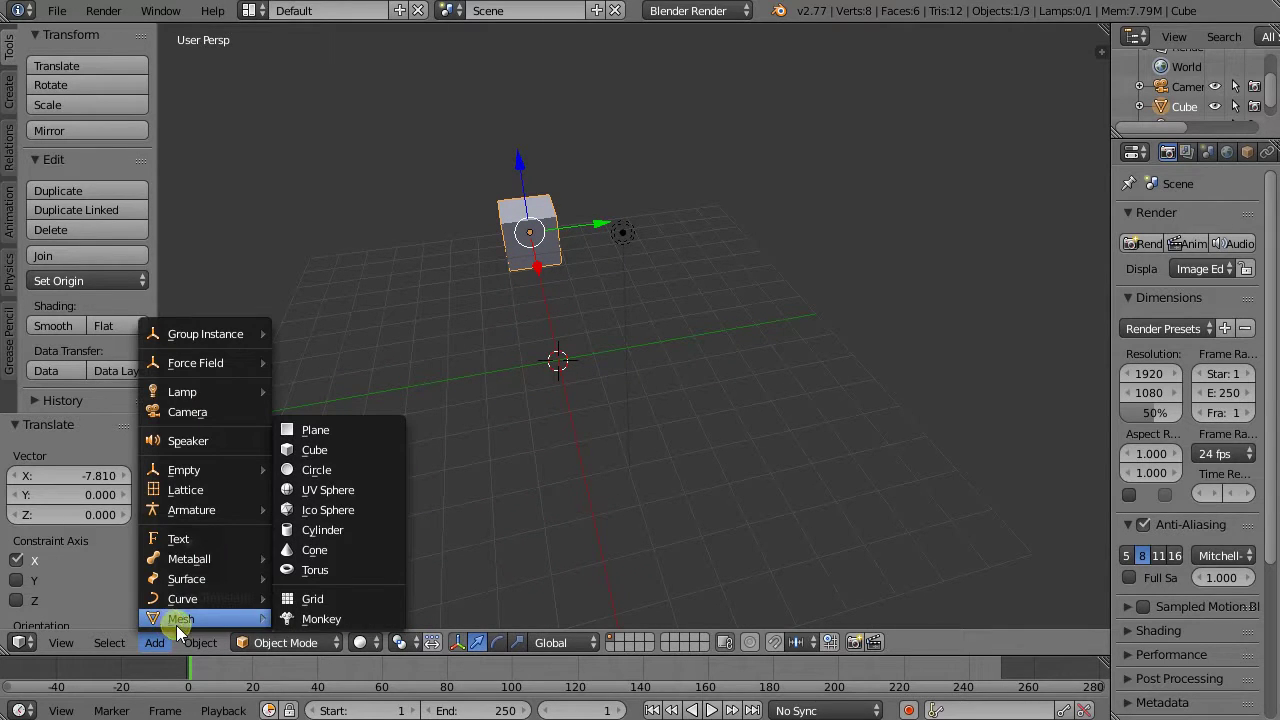
left_click(318, 550)
key("g")
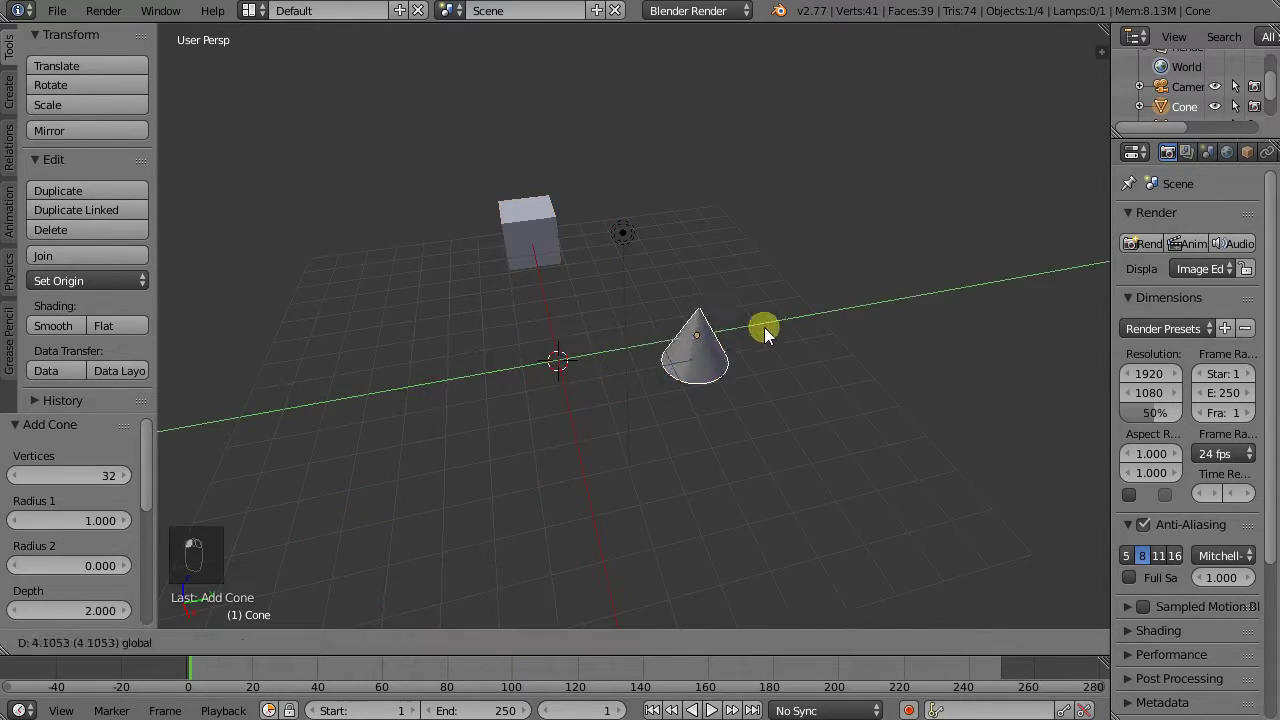
left_click(730, 330)
Add an icosphere and slide it to the left along Y.
left_click(192, 642)
mouse_move(150, 645)
mouse_move(210, 619)
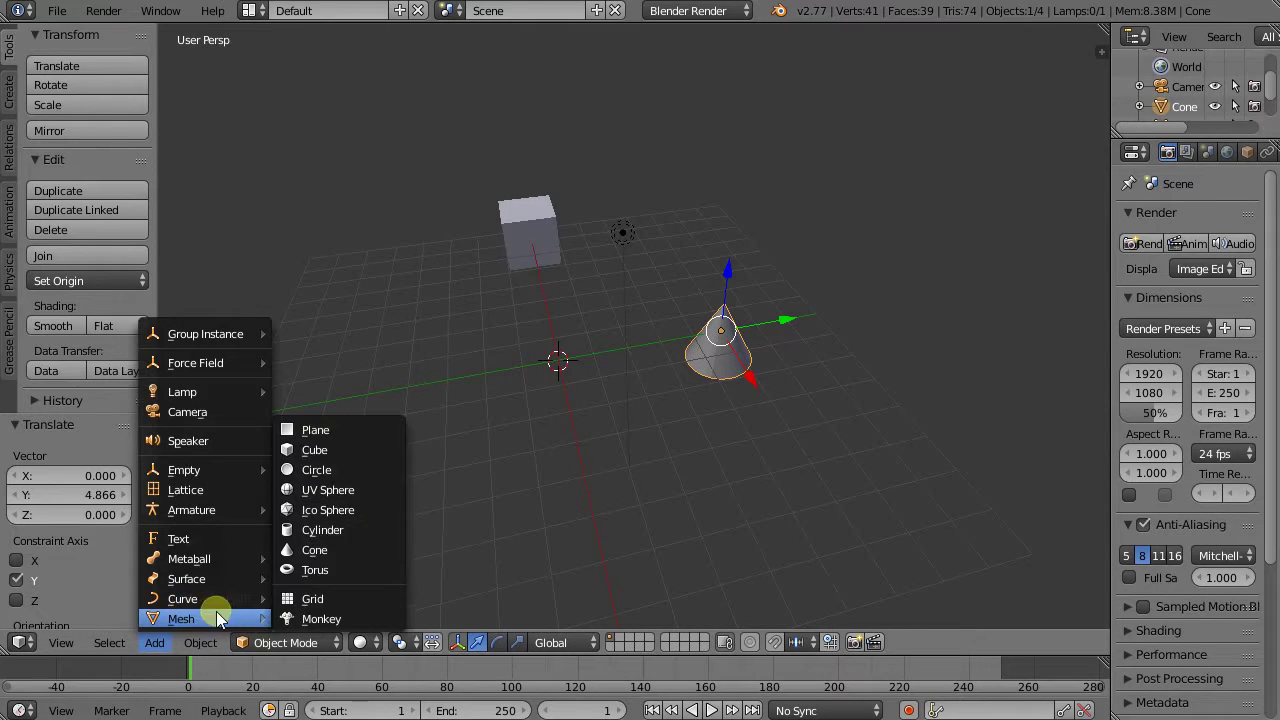
left_click(314, 507)
left_click_drag(641, 347, 488, 375)
Add a torus and bring it toward the viewer along X.
left_click(154, 642)
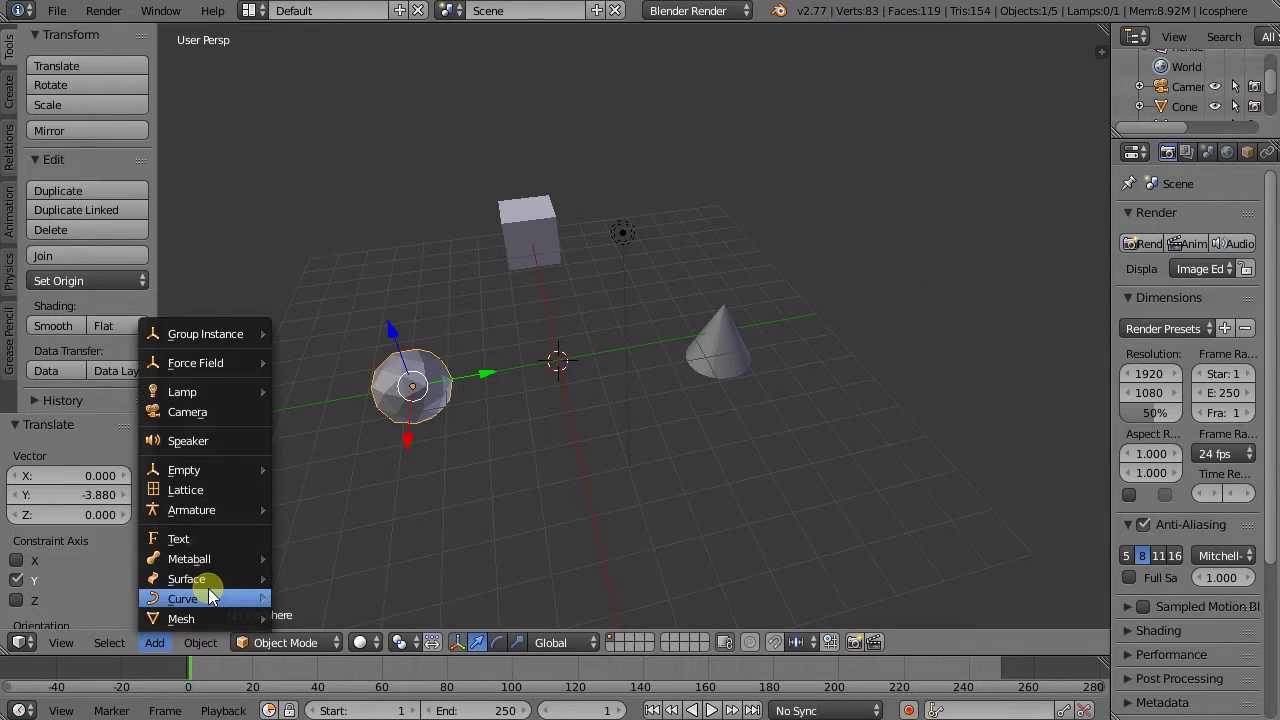
mouse_move(200, 619)
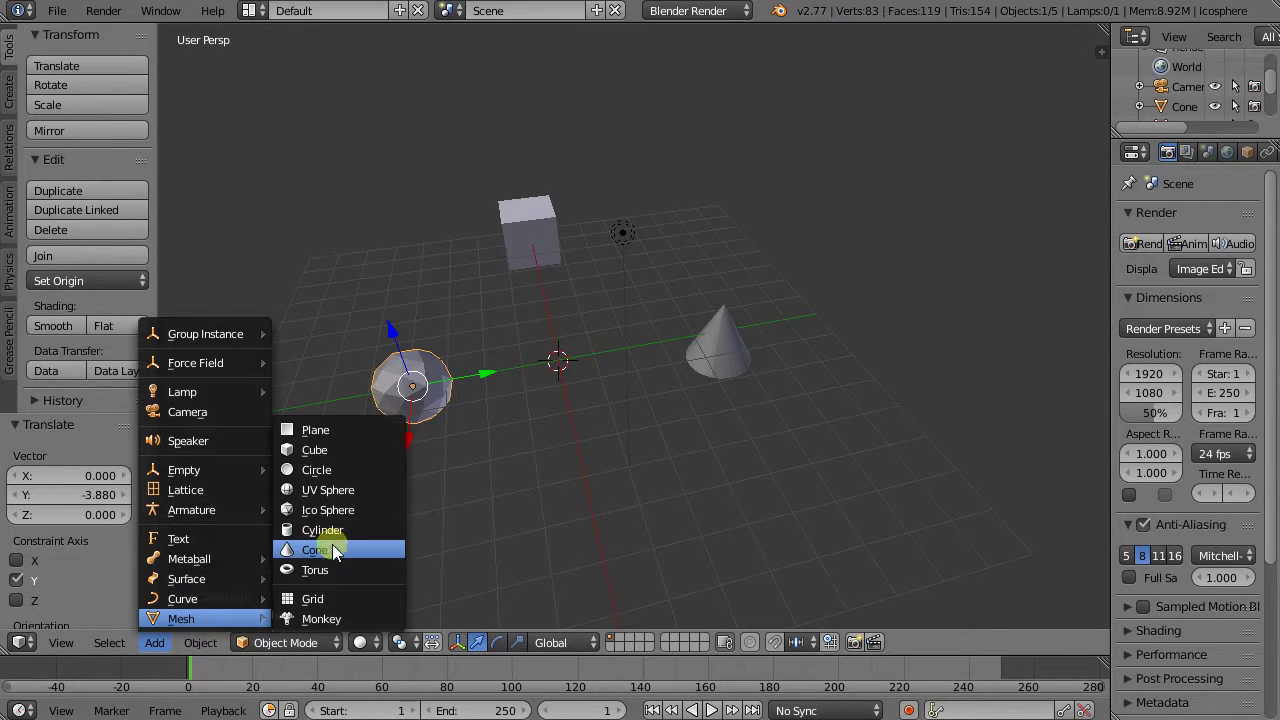
left_click(320, 569)
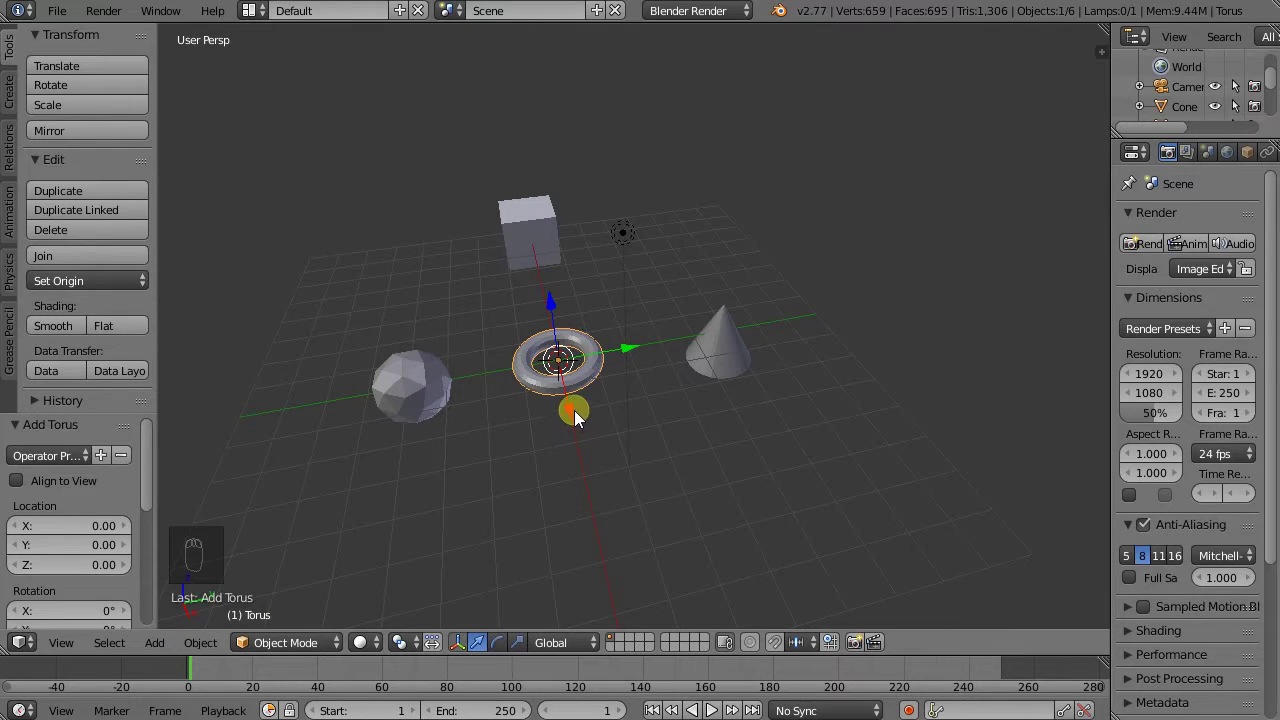
left_click_drag(564, 404, 602, 509)
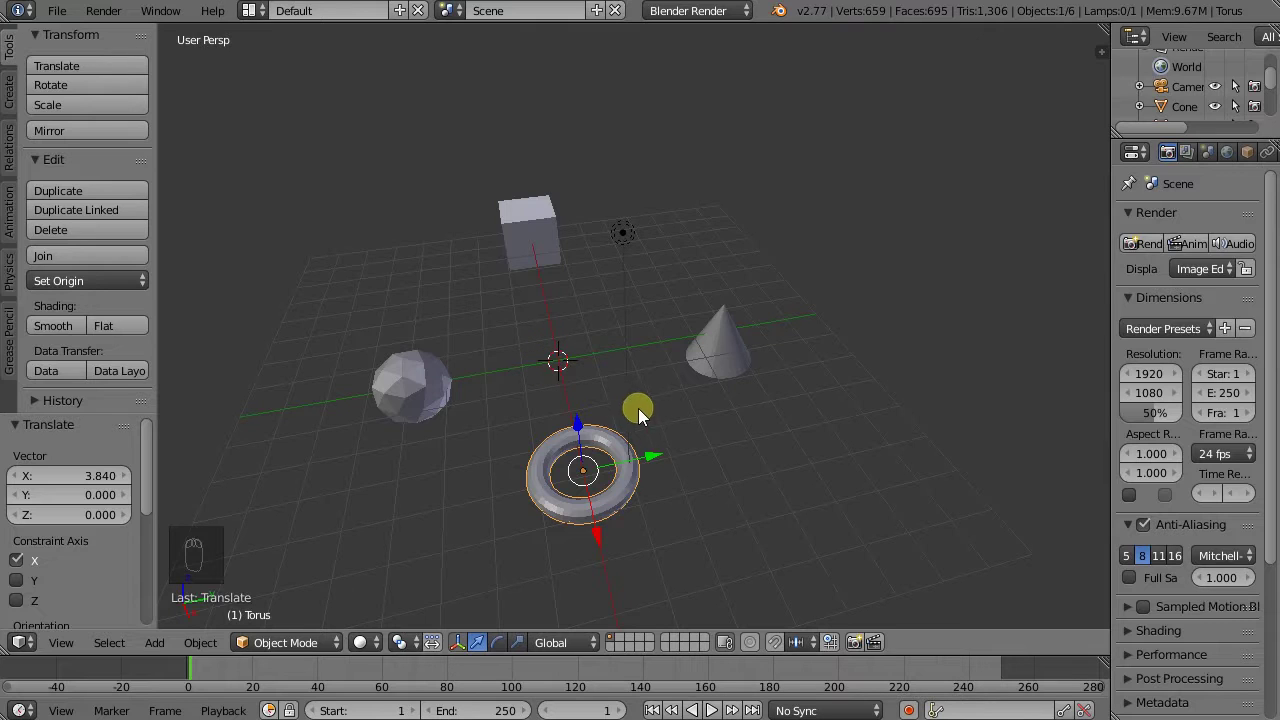
Place the 3D cursor on the grid to the right of the torus.
left_click(735, 438)
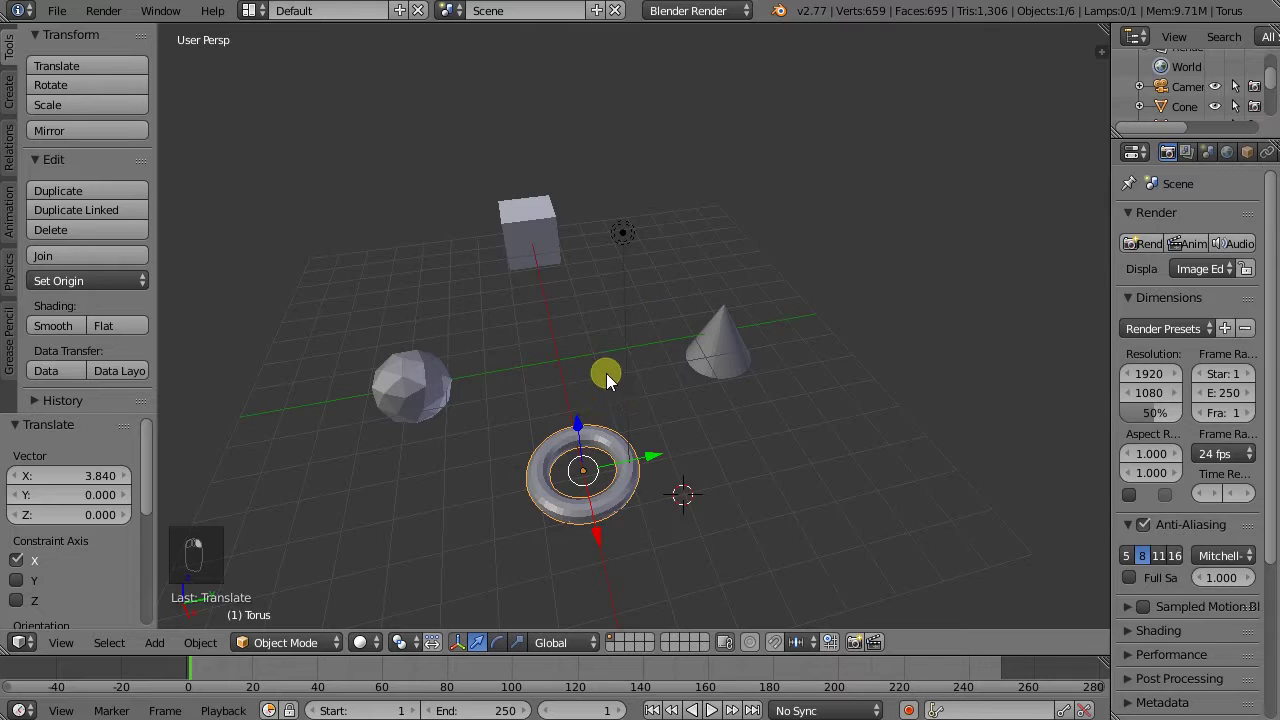
left_click(583, 312)
left_click(441, 310)
left_click(455, 446)
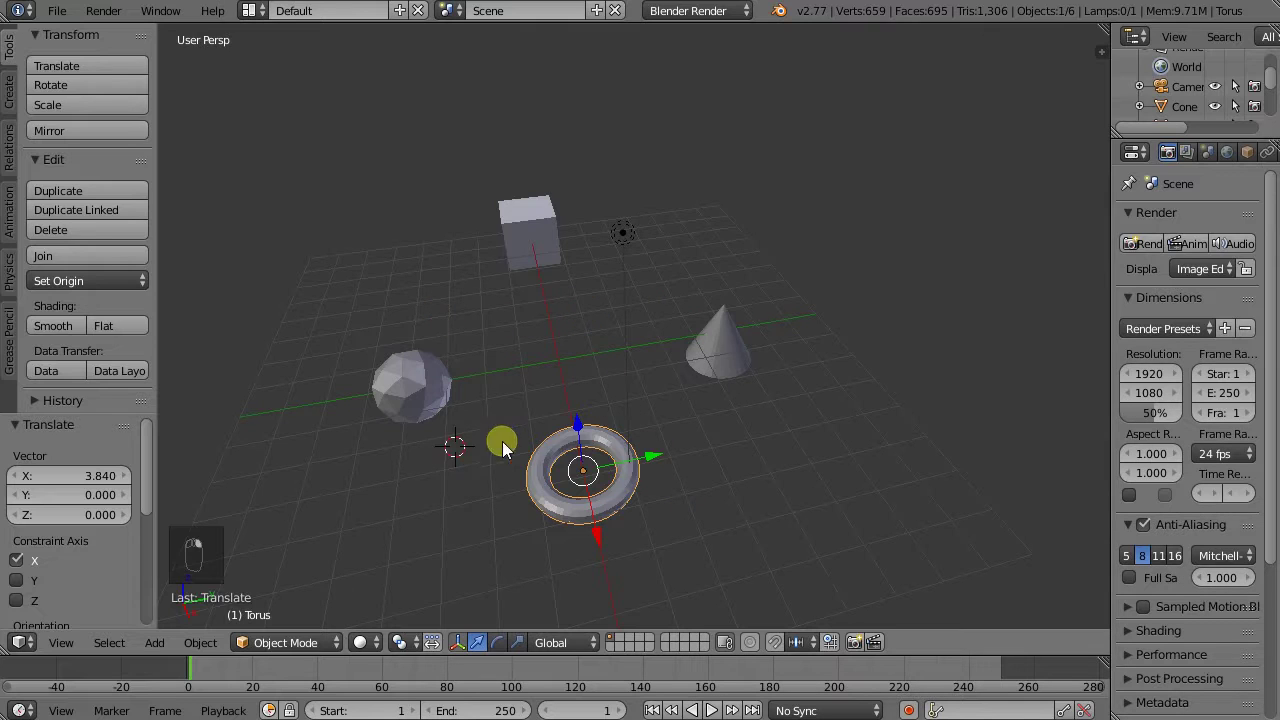
left_click(815, 451)
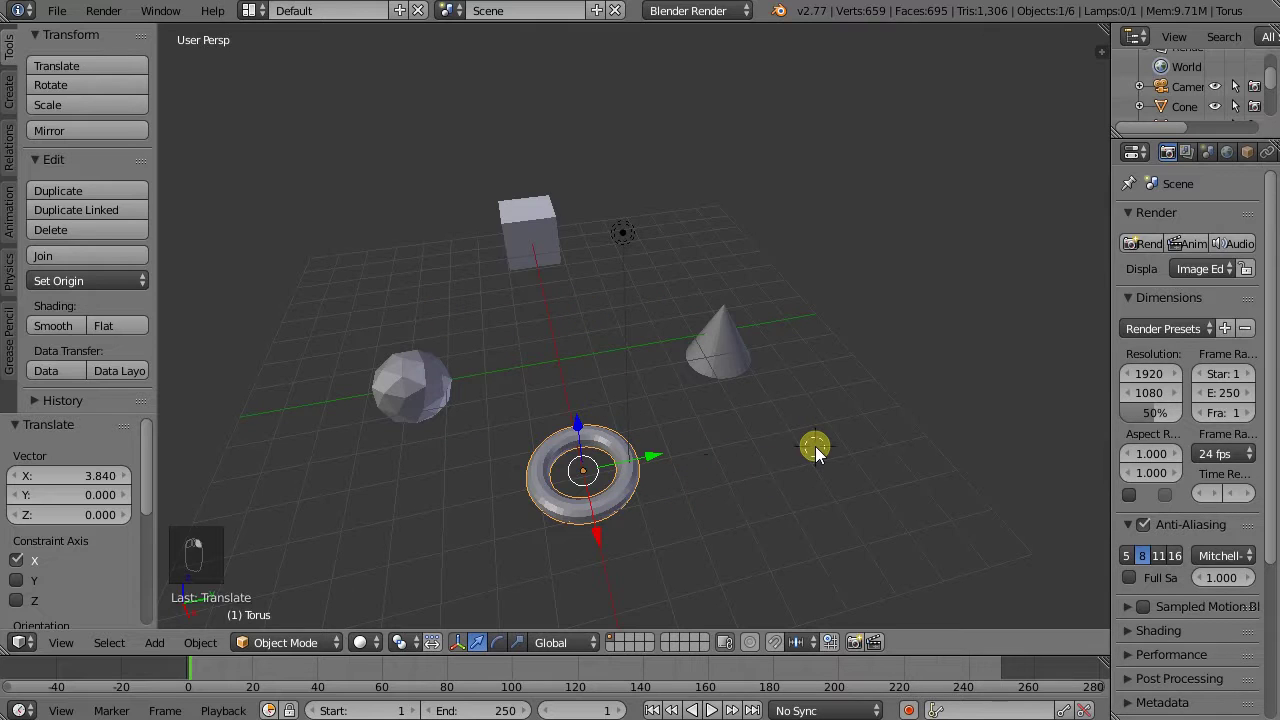
Add a second cube, Cube.001, at the 3D cursor.
left_click(159, 637)
mouse_move(175, 622)
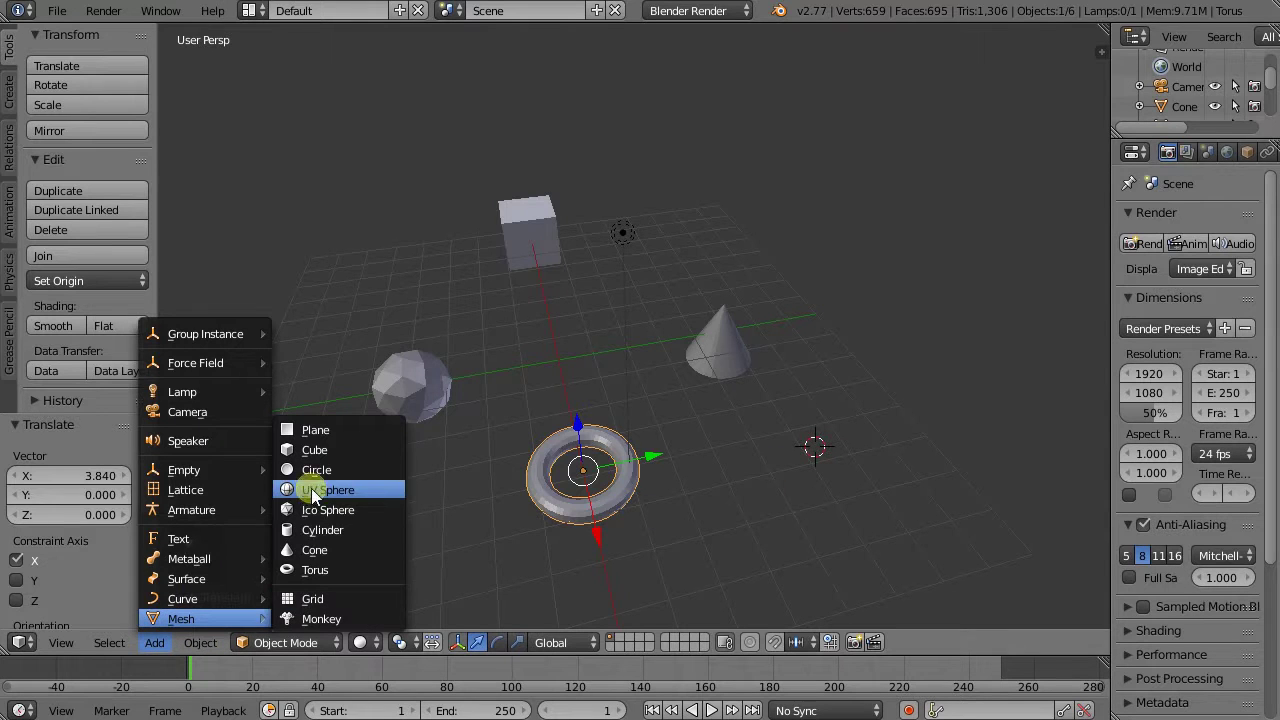
left_click(314, 450)
middle_click_drag(795, 490, 811, 440)
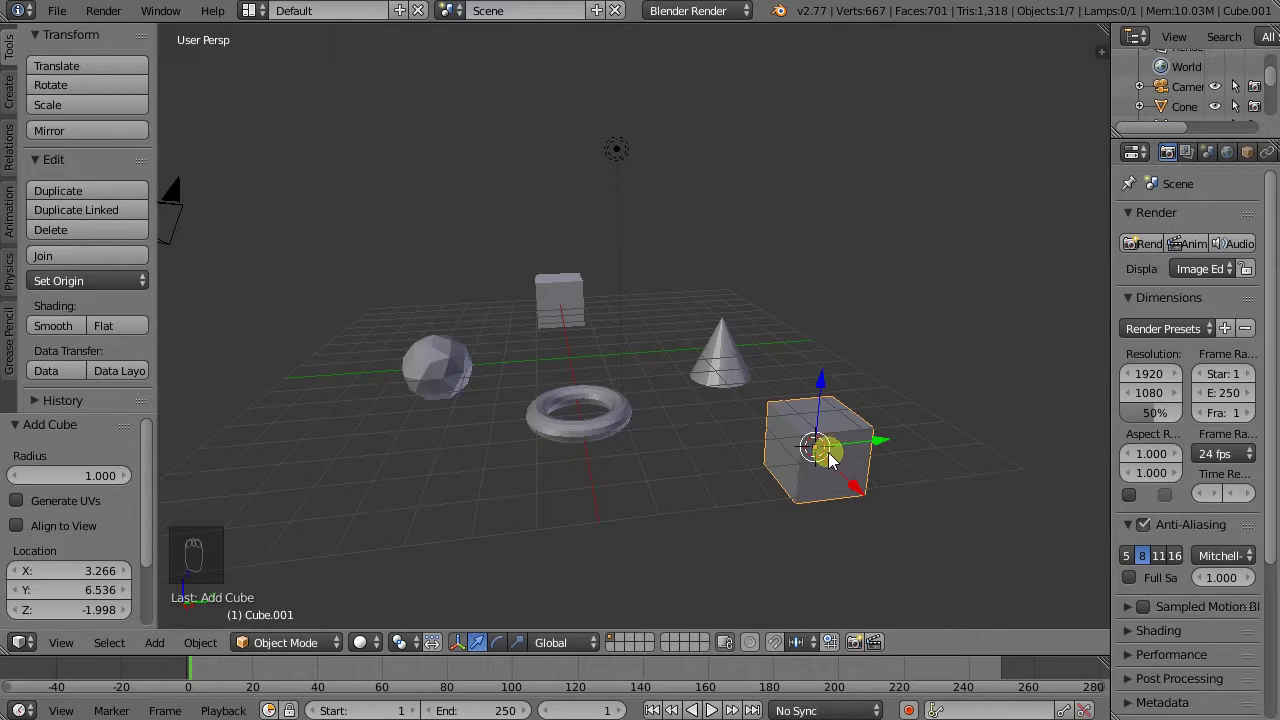
scroll(820, 457, "up", 2)
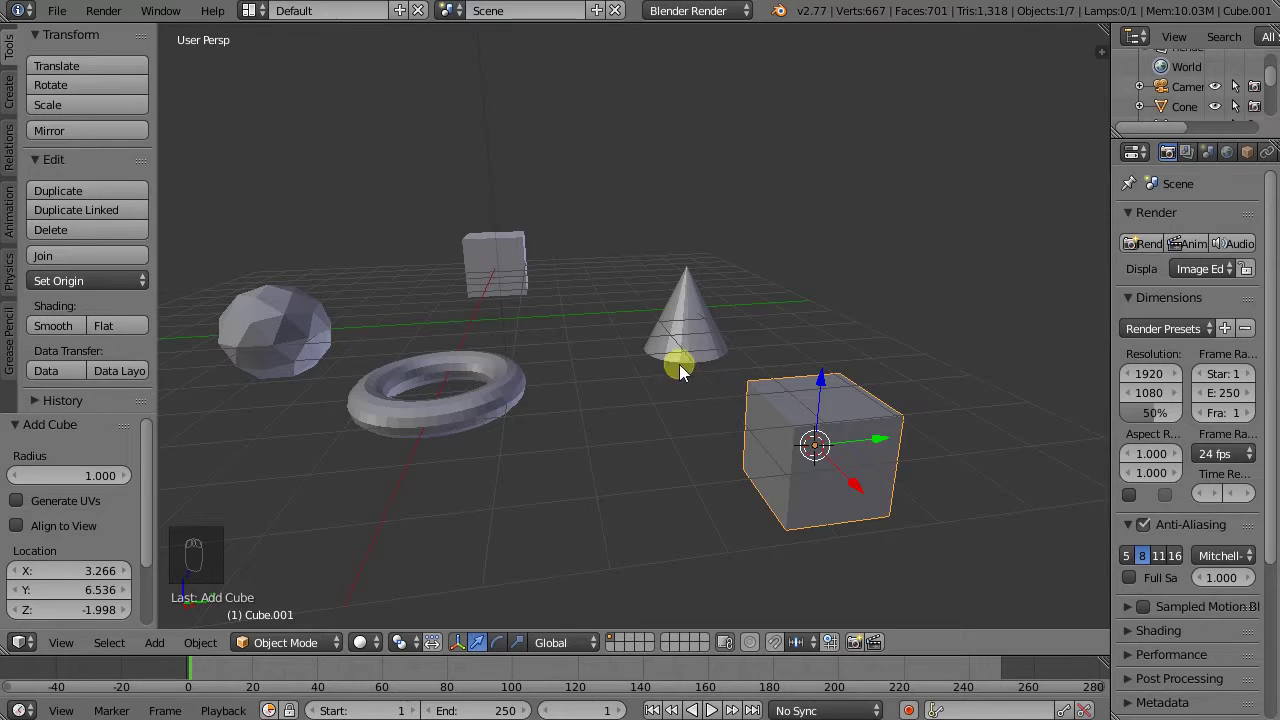
Raise Cube.001 along Z by 1.972 and select the cone.
left_click_drag(818, 383, 673, 350)
middle_click_drag(638, 352, 766, 391)
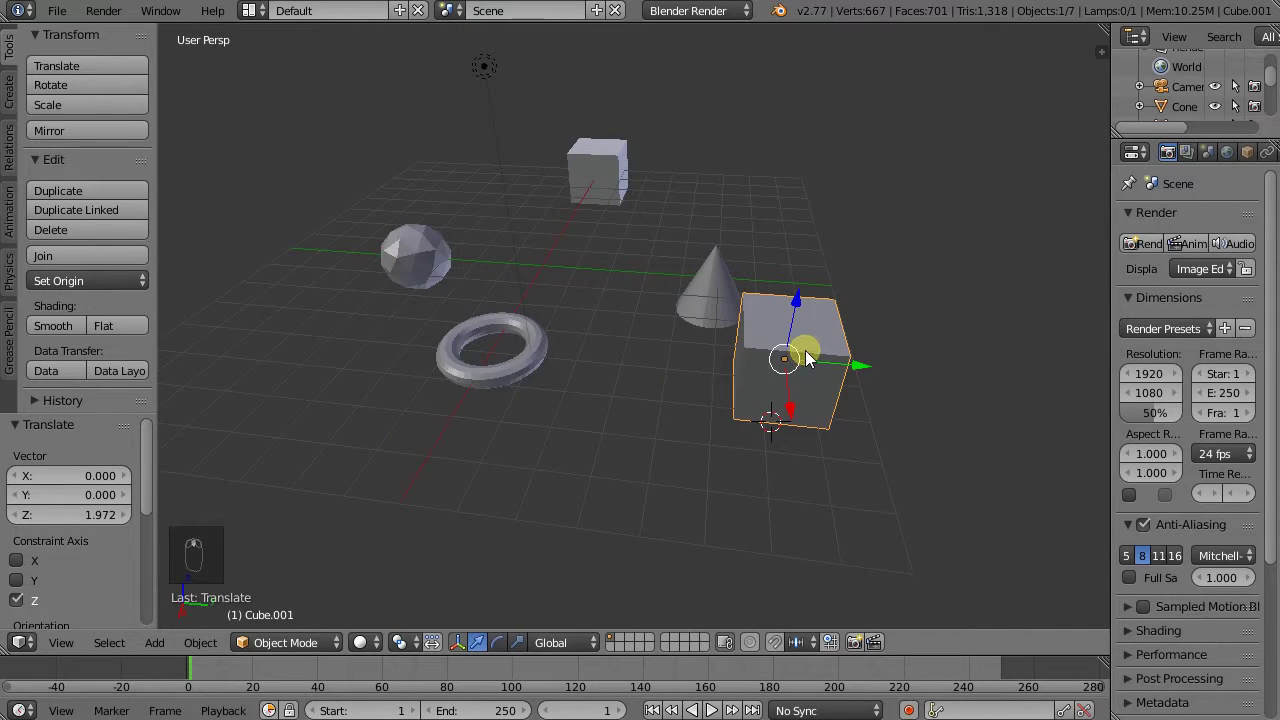
right_click(703, 287)
middle_click_drag(689, 314, 748, 280)
scroll(727, 287, "up", 3)
scroll(725, 284, "up", 2)
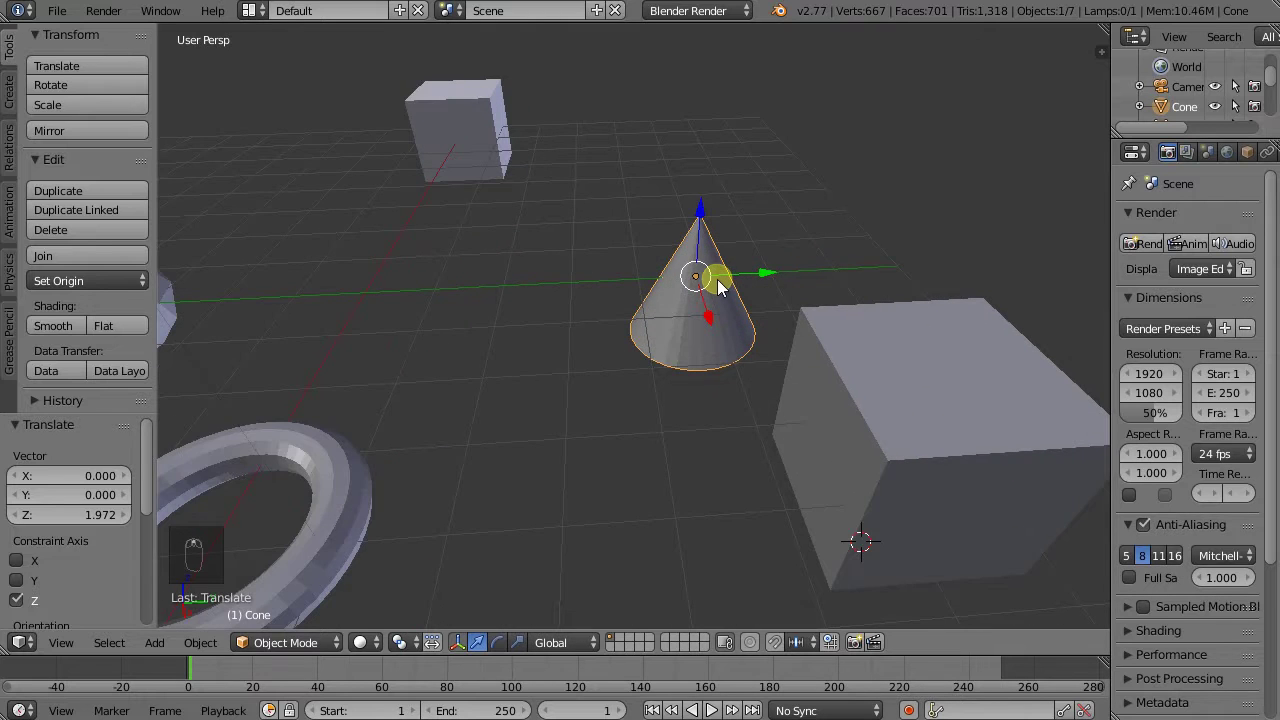
Select the small cube, torus and icosphere in turn, ending with the cone selected.
right_click(423, 100)
scroll(467, 159, "down", 3)
right_click(357, 414)
right_click(214, 279)
right_click(601, 271)
scroll(689, 266, "up", 4)
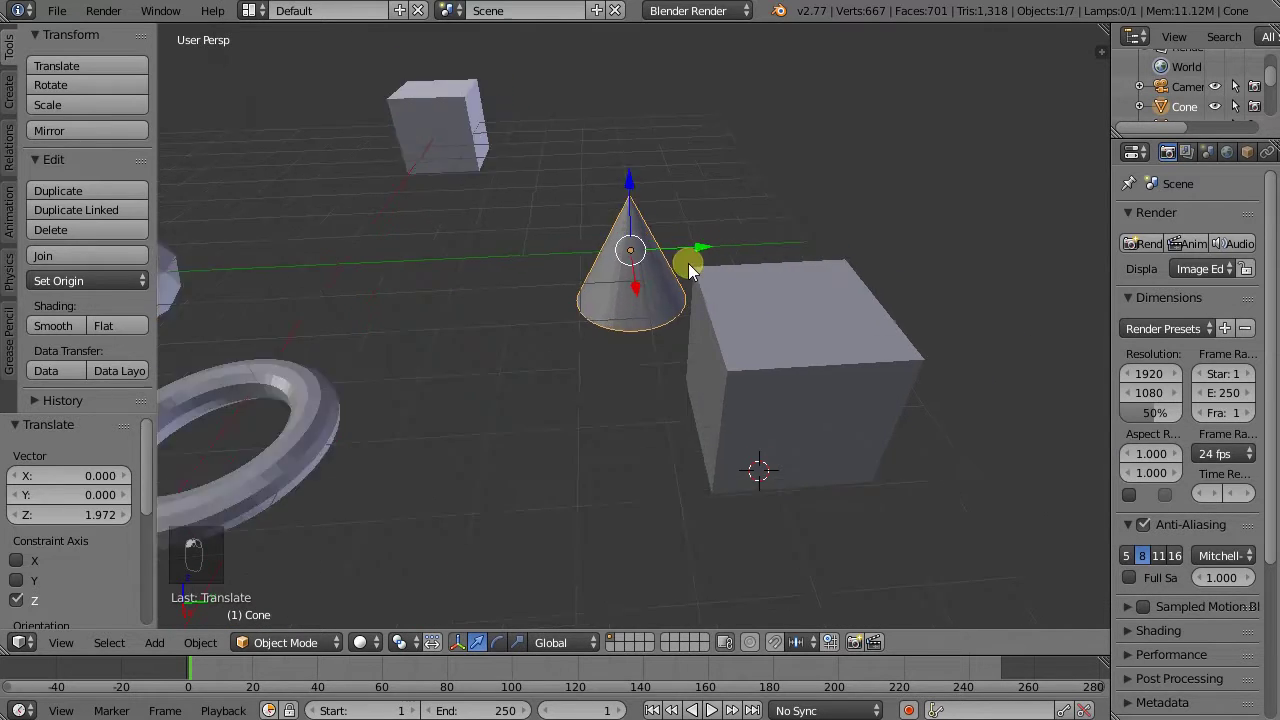
middle_click_drag(630, 262, 607, 298)
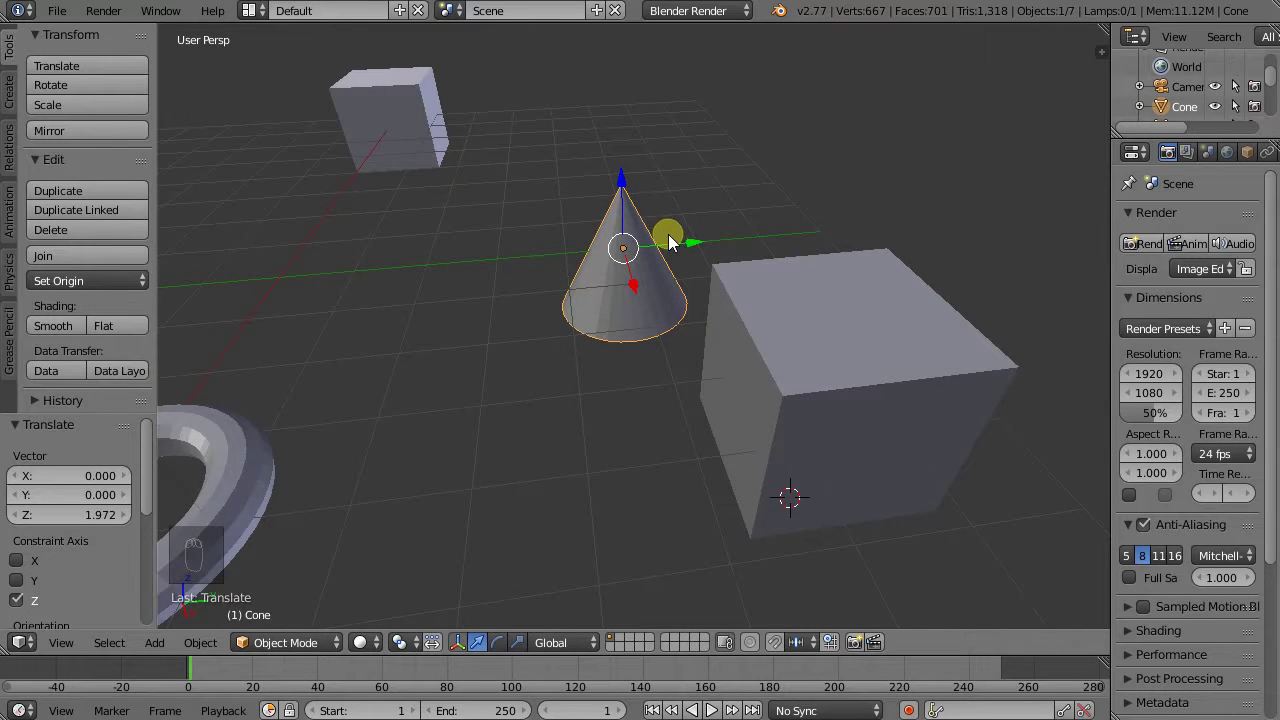
middle_click_drag(735, 268, 651, 254)
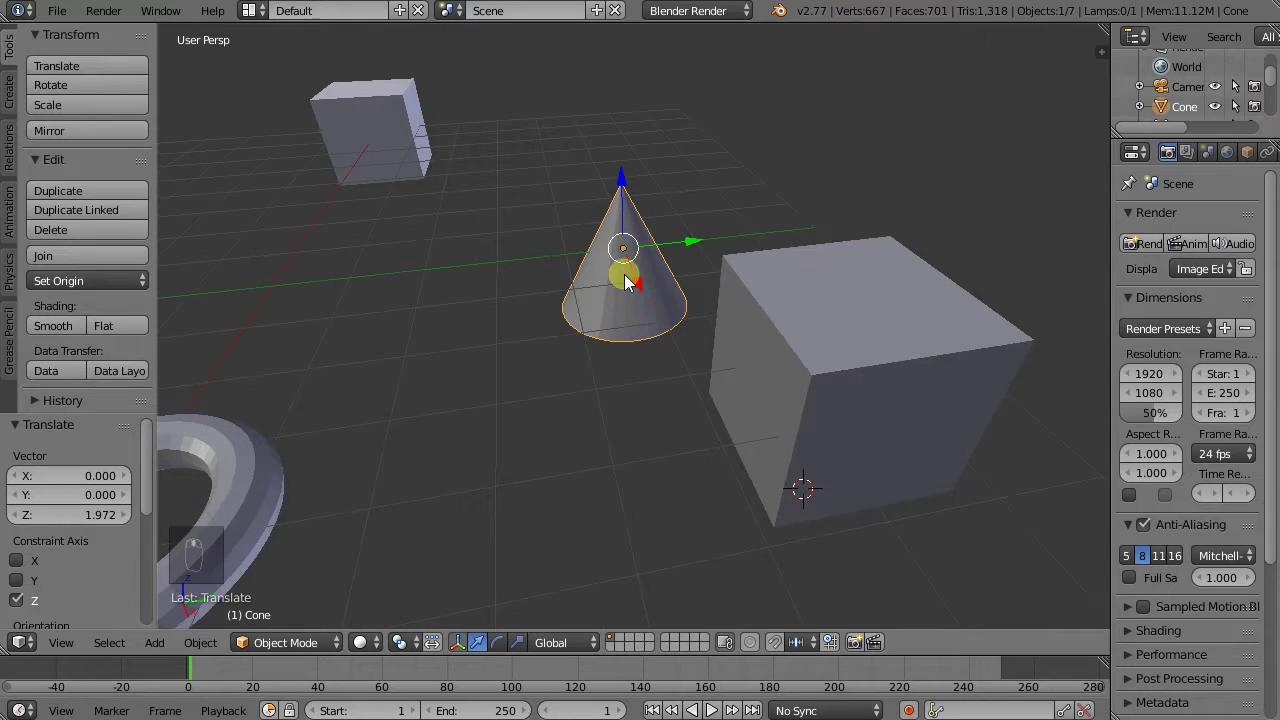
Raise the cone's mesh along Z in Edit Mode, then return to Object Mode.
key("Tab")
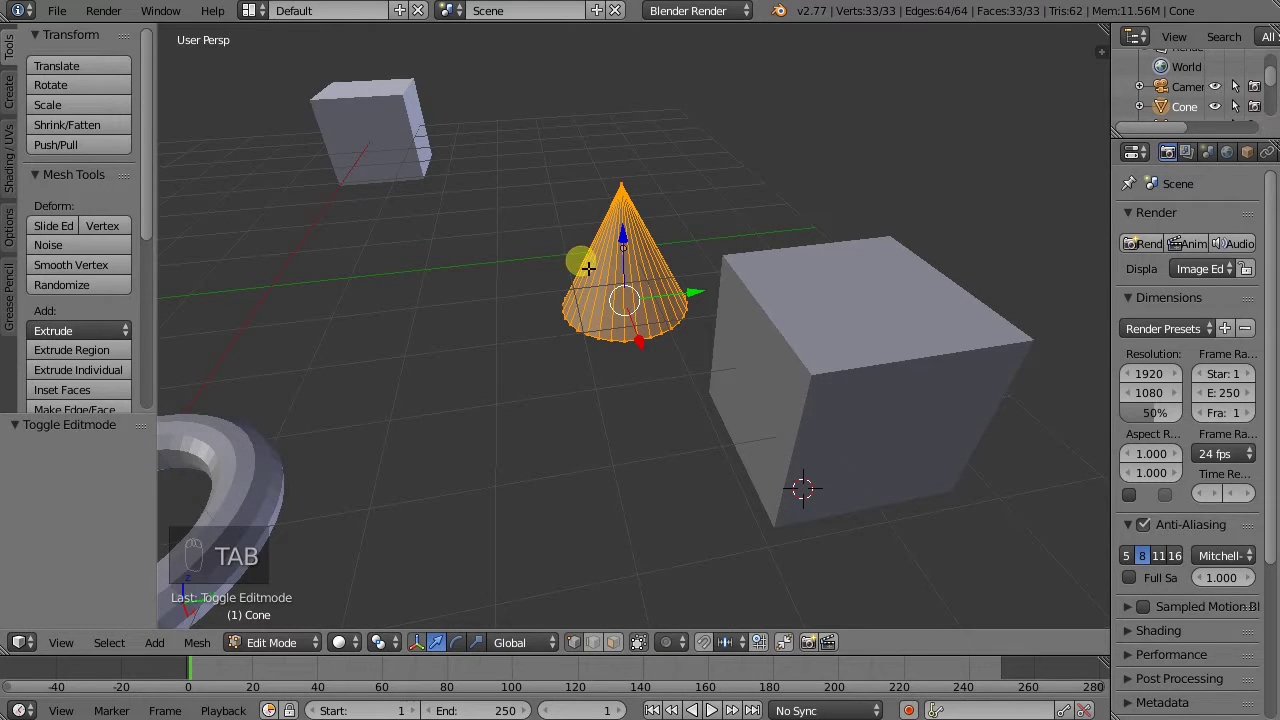
middle_click_drag(611, 251, 623, 262)
left_click_drag(623, 262, 633, 236)
middle_click_drag(633, 236, 596, 199)
key("Tab")
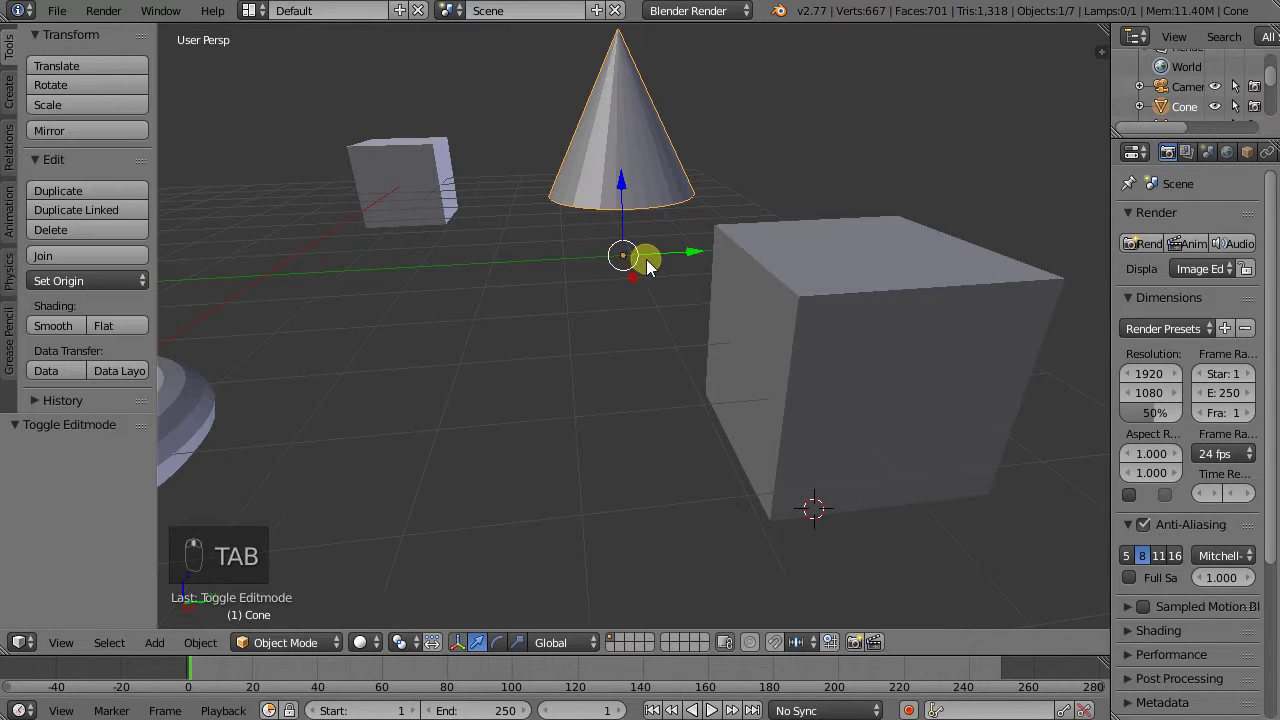
Set the cone's Y location to 0 in the properties sidebar.
left_click(1101, 49)
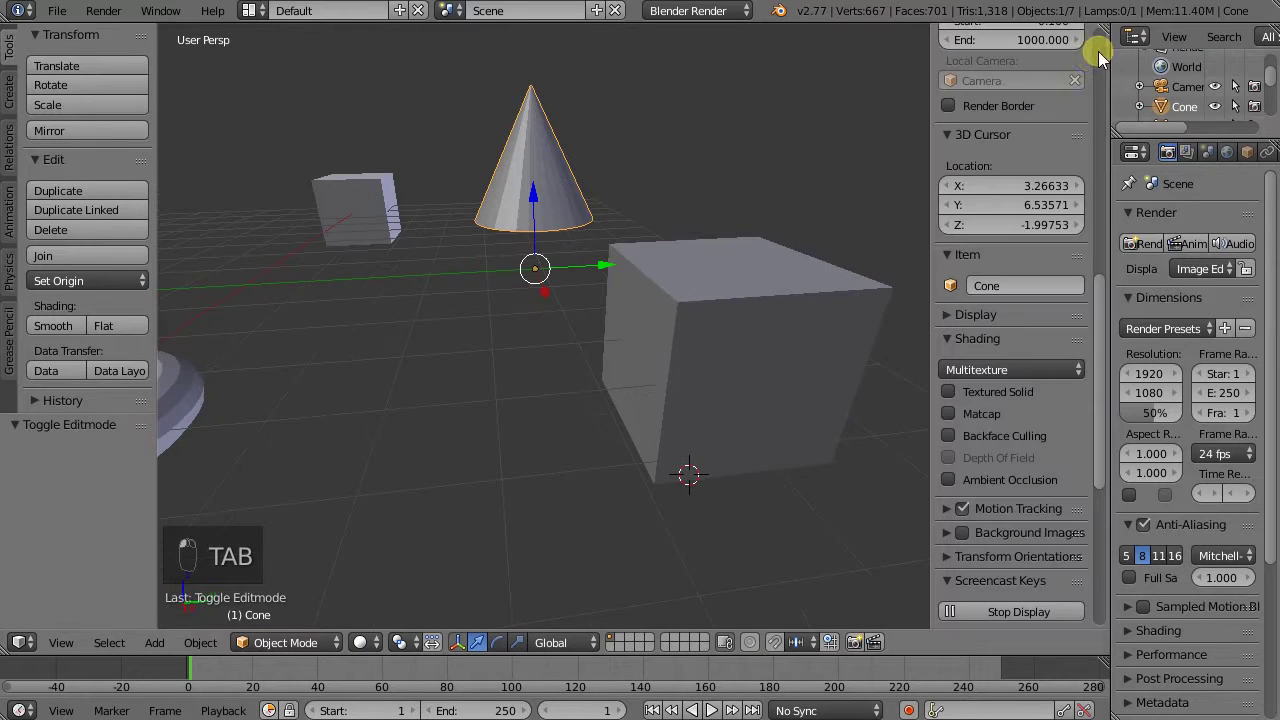
scroll(975, 155, "up", 5)
scroll(994, 185, "up", 8)
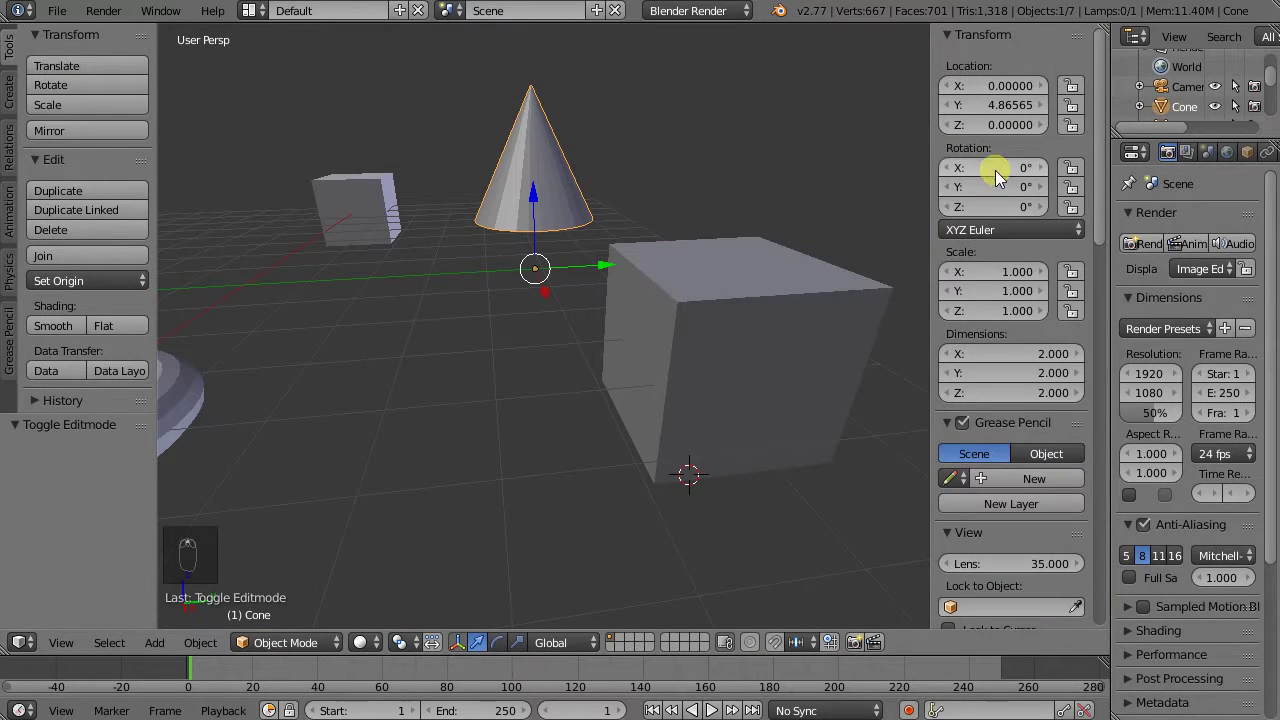
left_click(1000, 110)
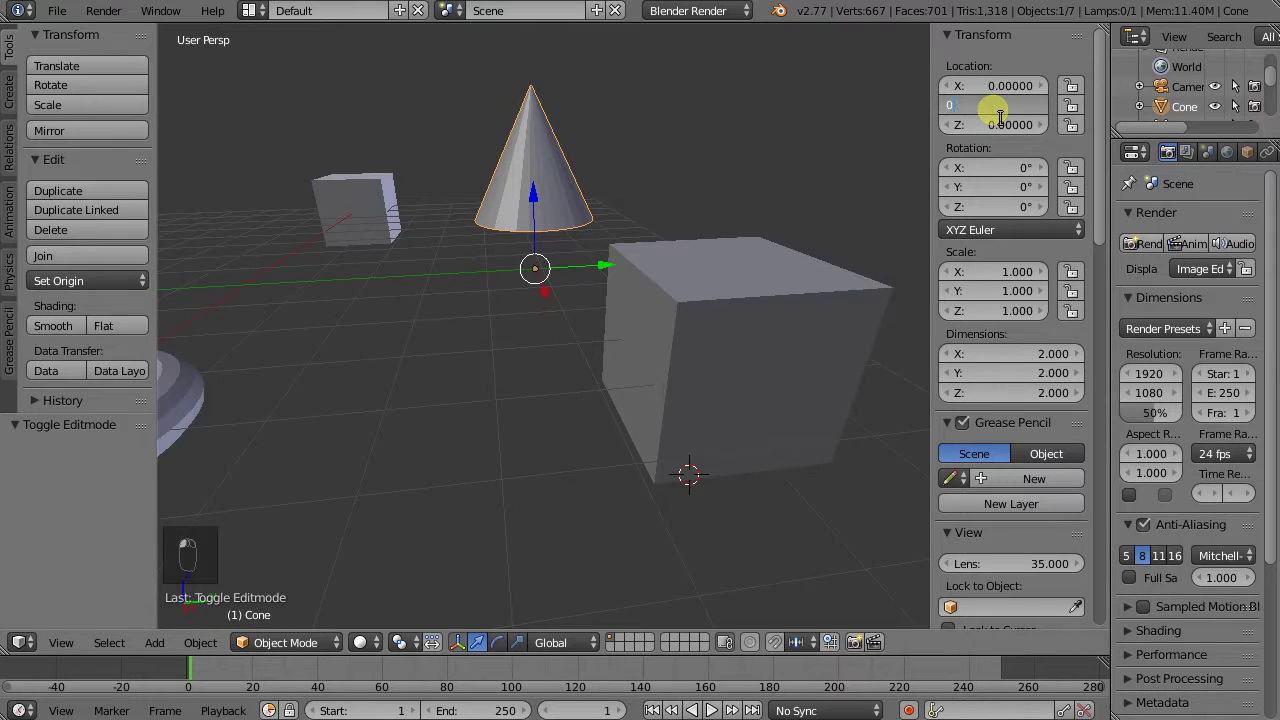
key("Return")
Put the cone into Edit Mode with all 33 vertices selected.
middle_click_drag(343, 289, 492, 393, "shift")
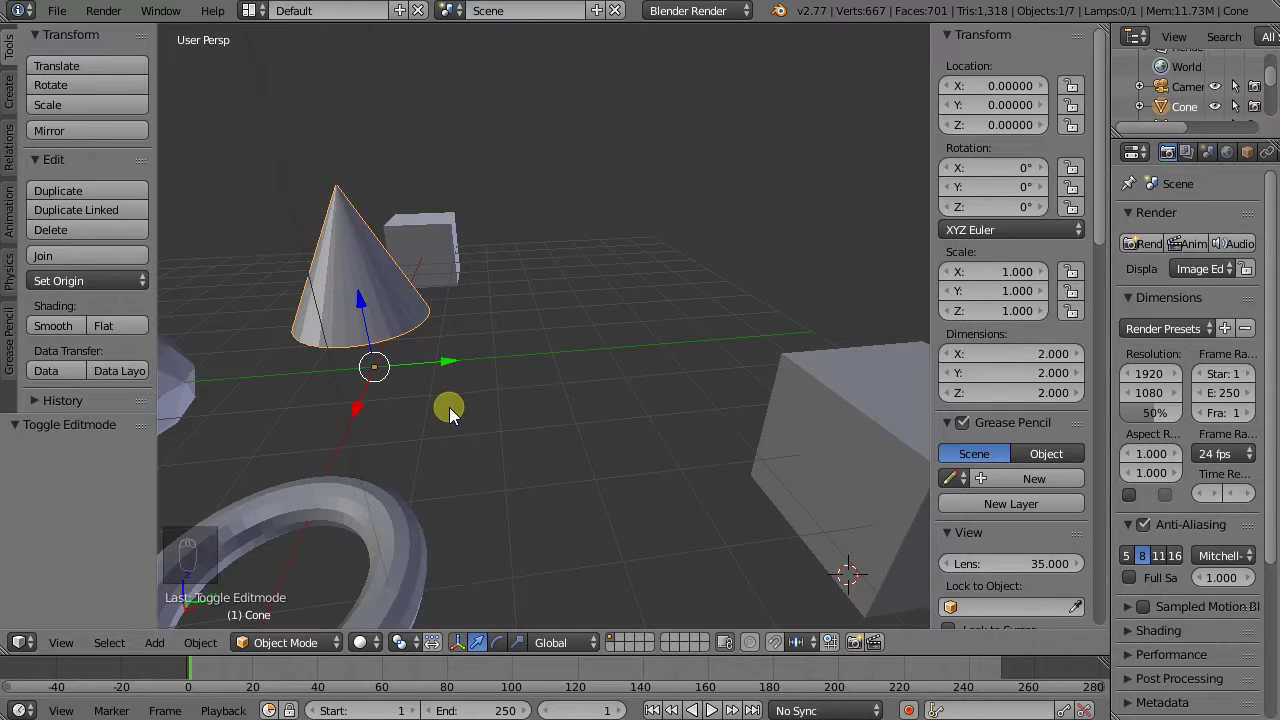
middle_click_drag(425, 441, 373, 415)
middle_click_drag(382, 469, 621, 422)
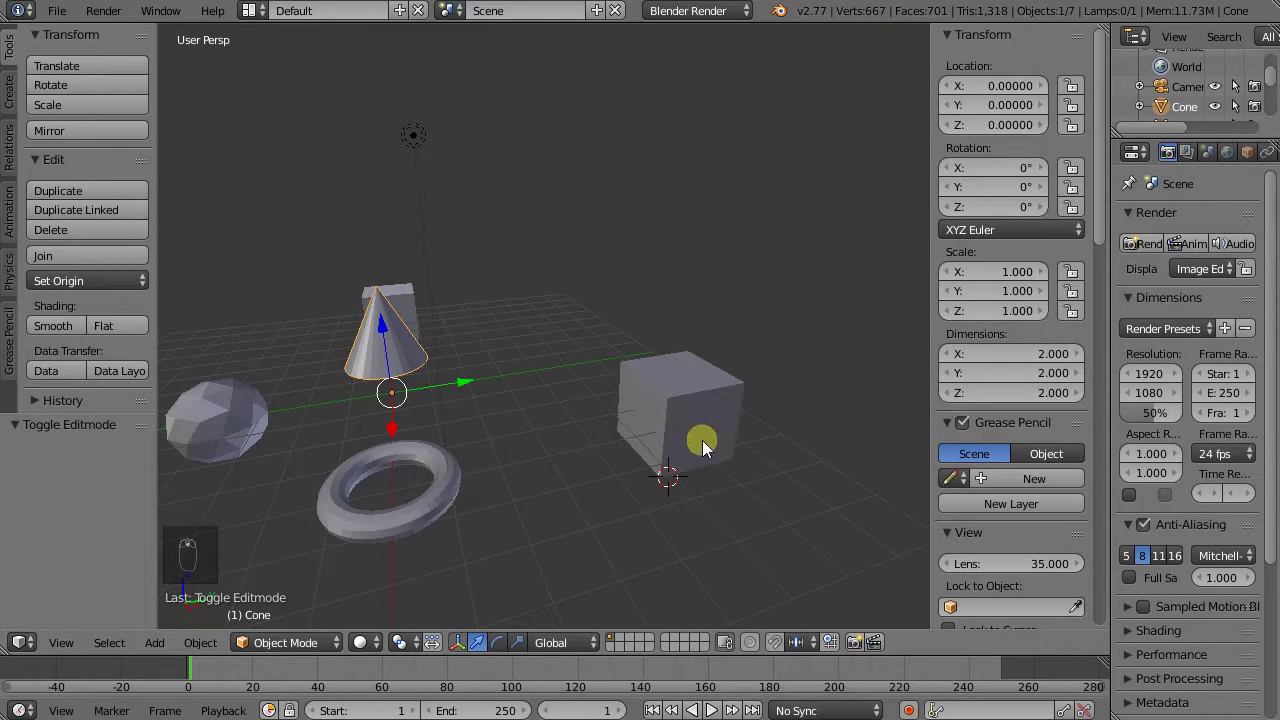
scroll(387, 388, "up", 5)
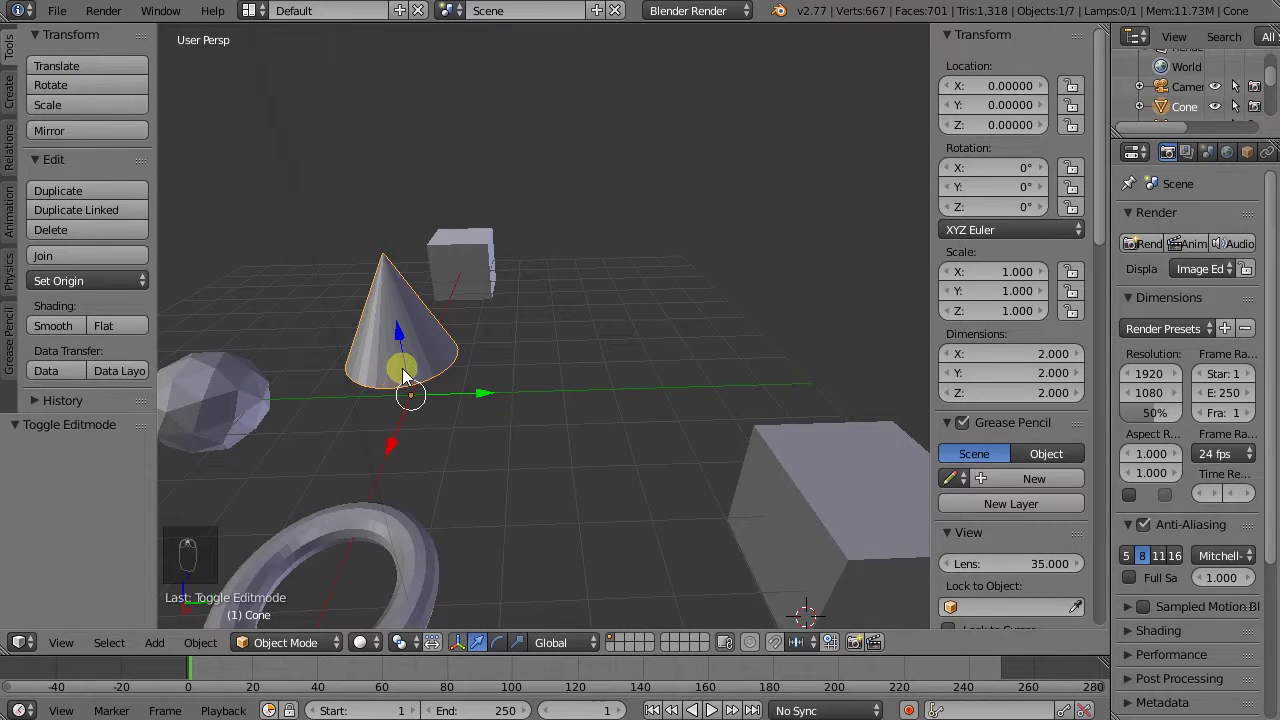
key("Tab")
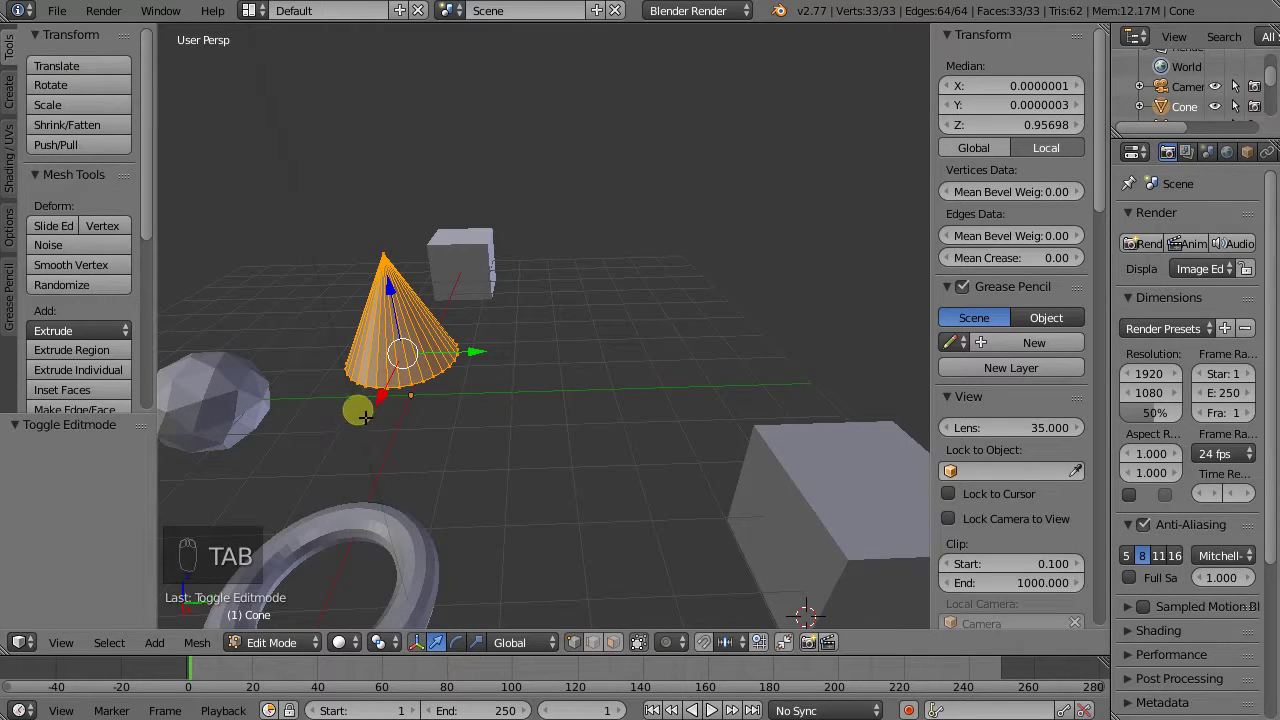
Delete both cubes, the torus and the icosphere, leaving only the cone.
left_click(60, 642)
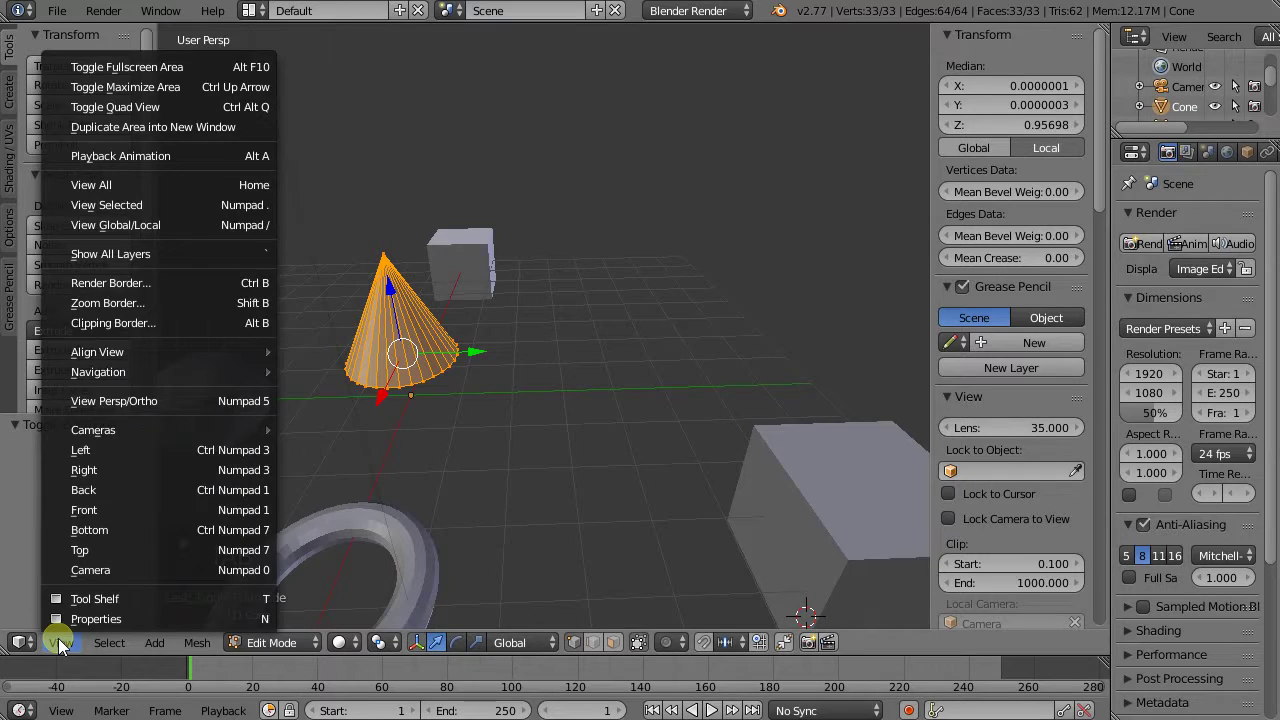
key("Tab")
right_click(477, 274)
scroll(554, 360, "down", 3)
right_click(695, 445, "shift")
right_click(400, 484, "shift")
right_click(313, 398, "shift")
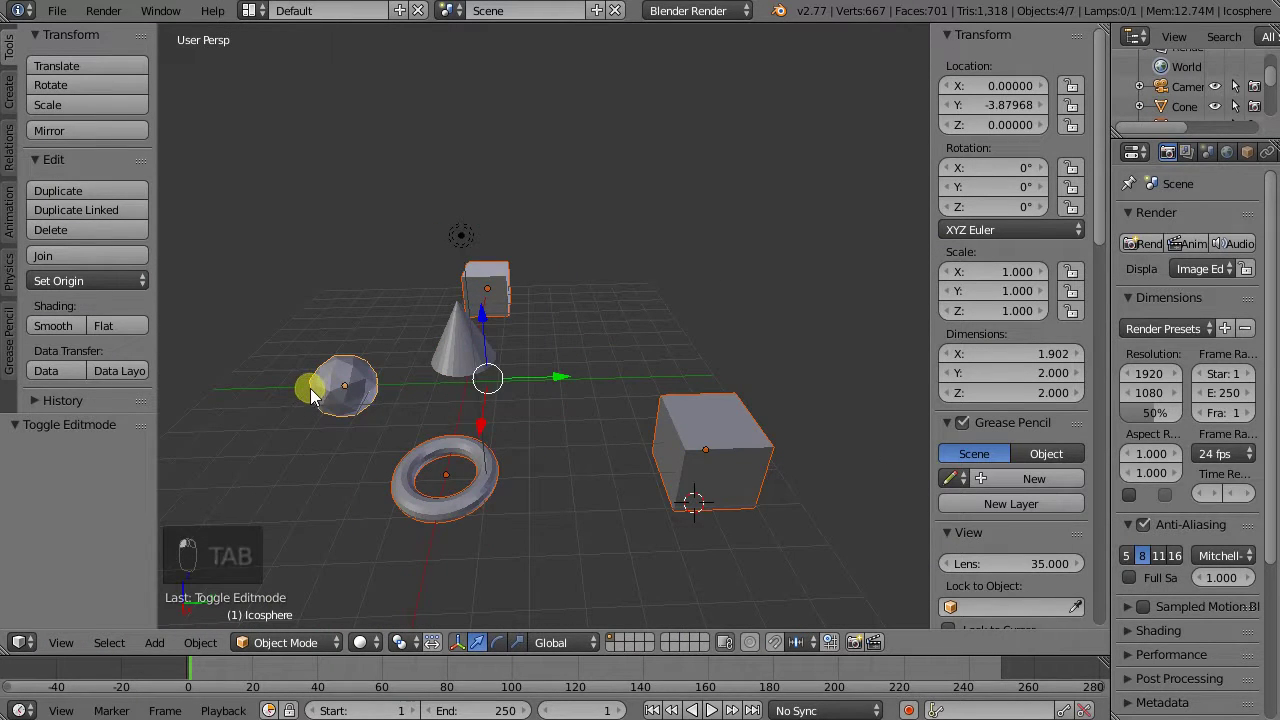
key("x")
left_click(311, 389)
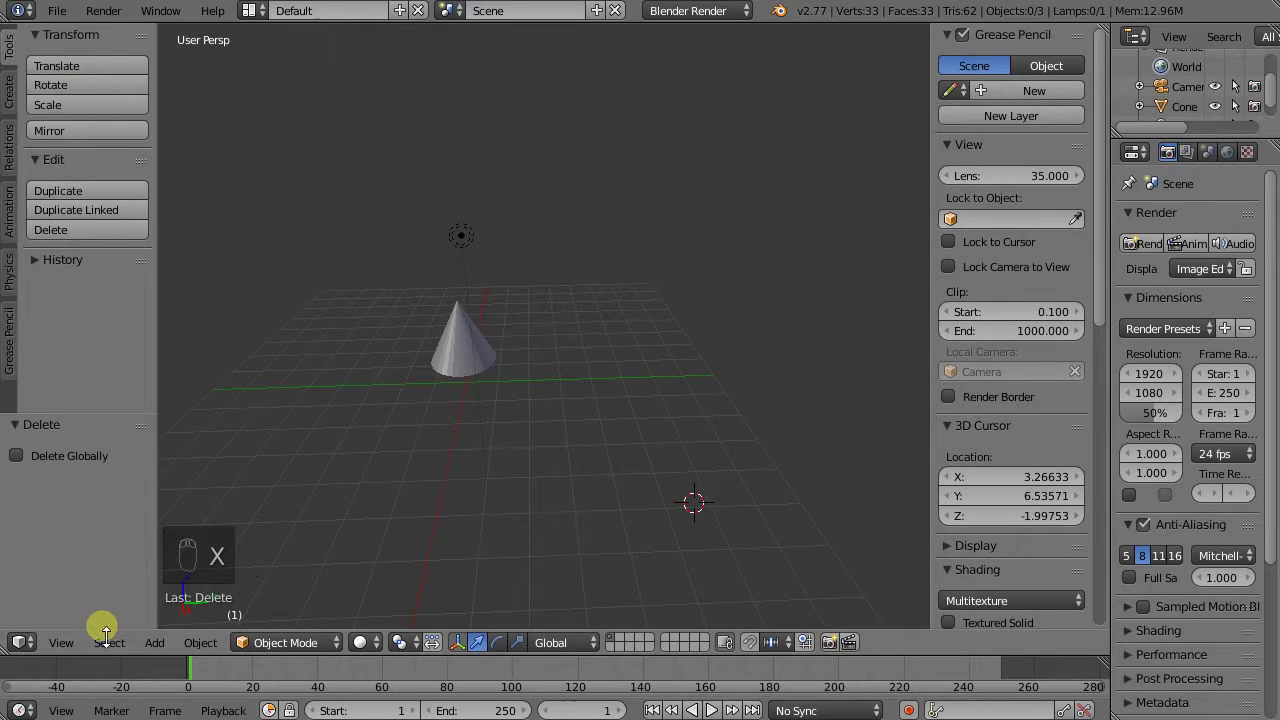
Switch to Front view and put the cone into Edit Mode.
left_click(61, 642)
left_click(105, 511)
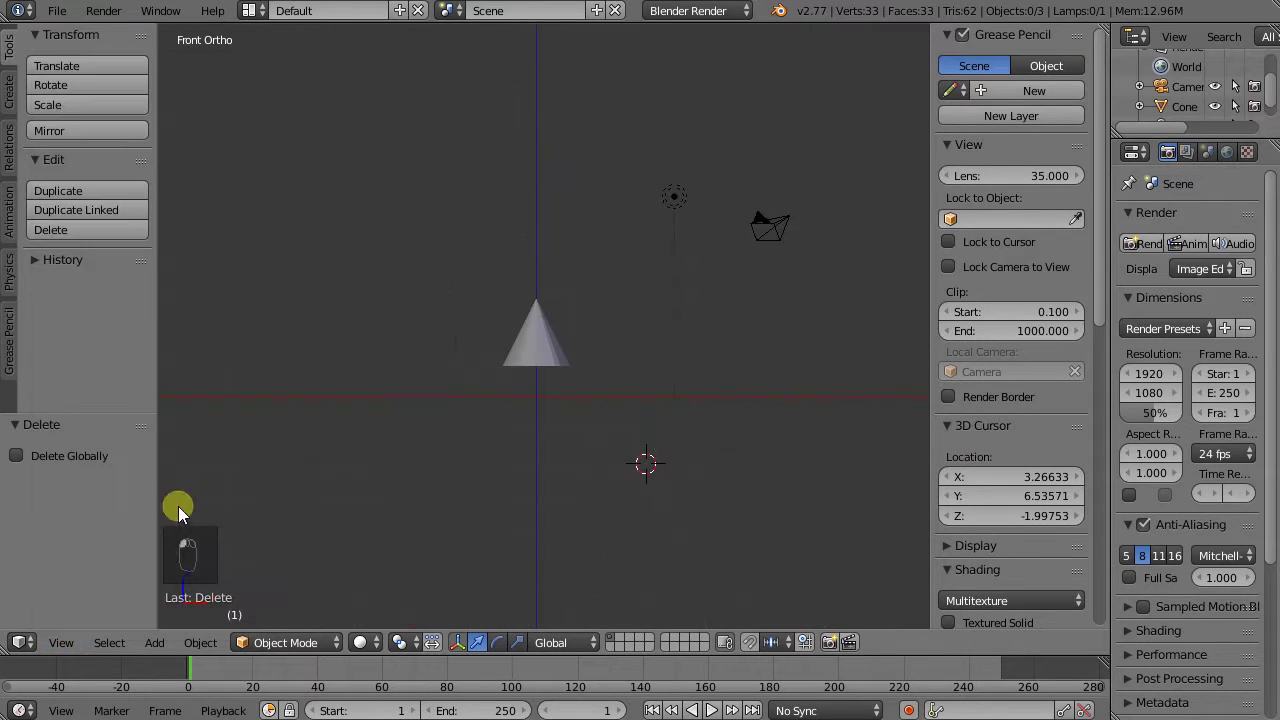
scroll(565, 354, "up", 6)
right_click(539, 360)
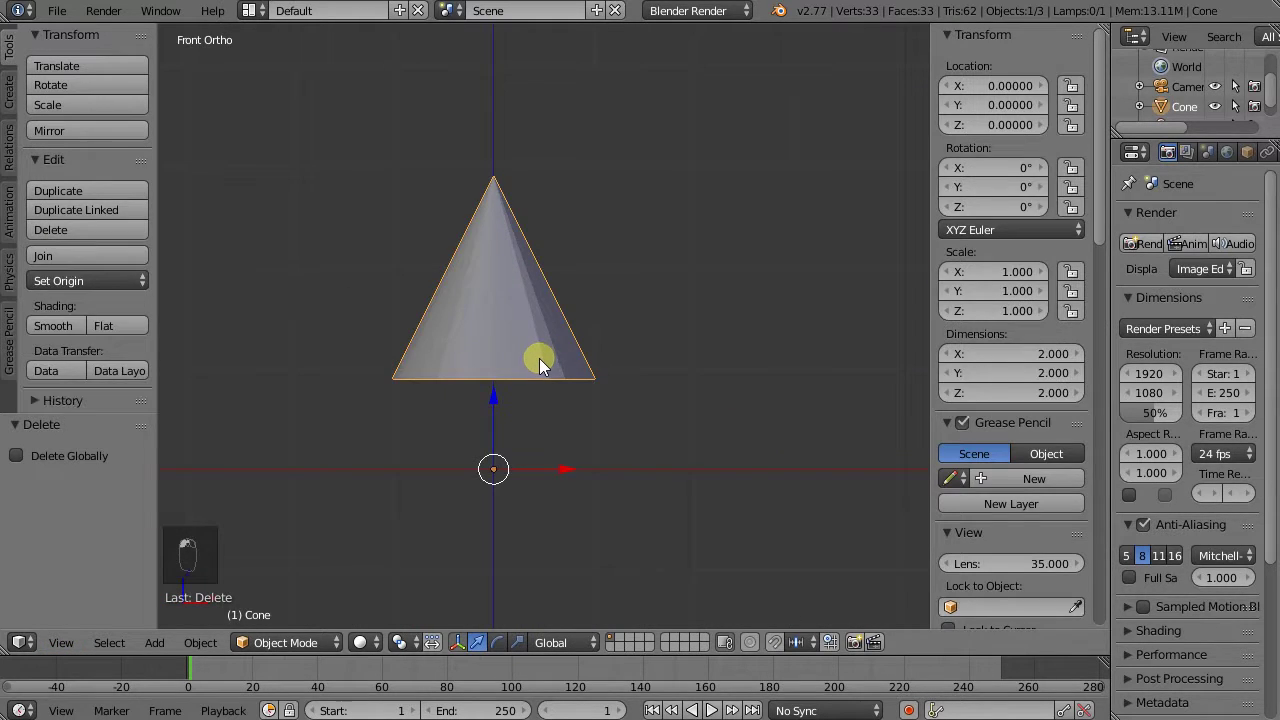
key("Tab")
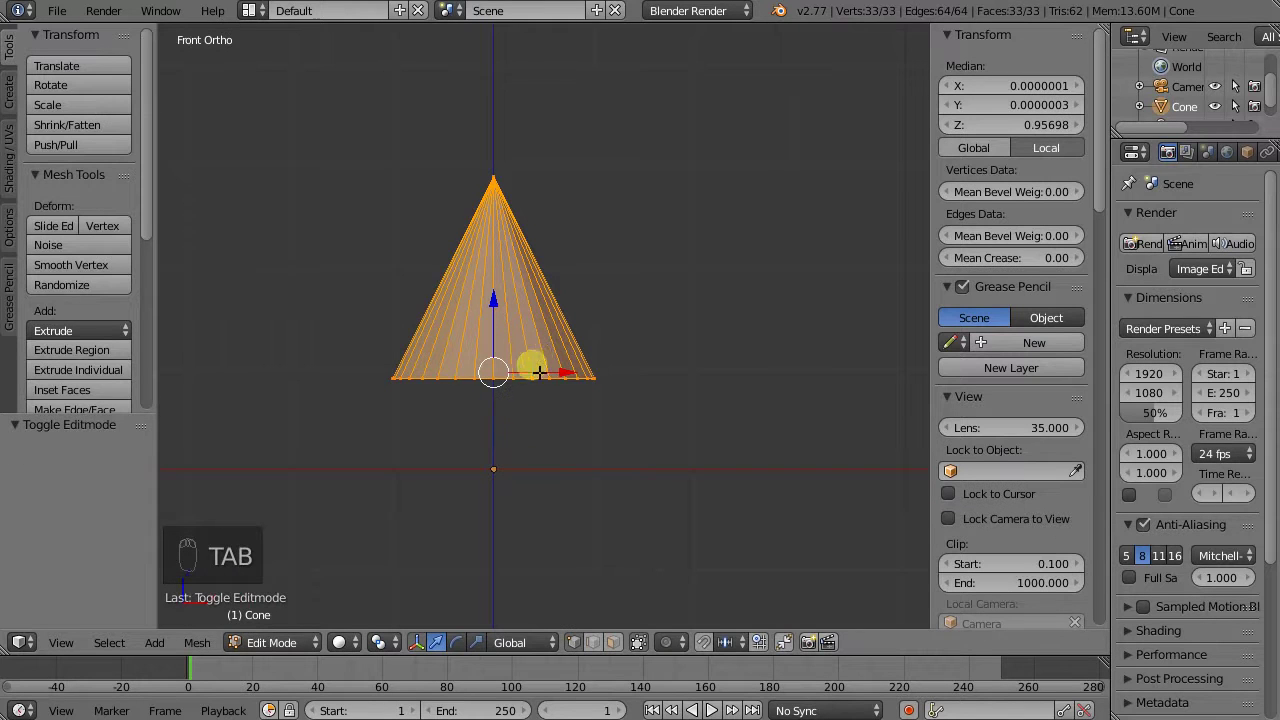
Switch the viewport shading to Wireframe.
left_click(340, 643)
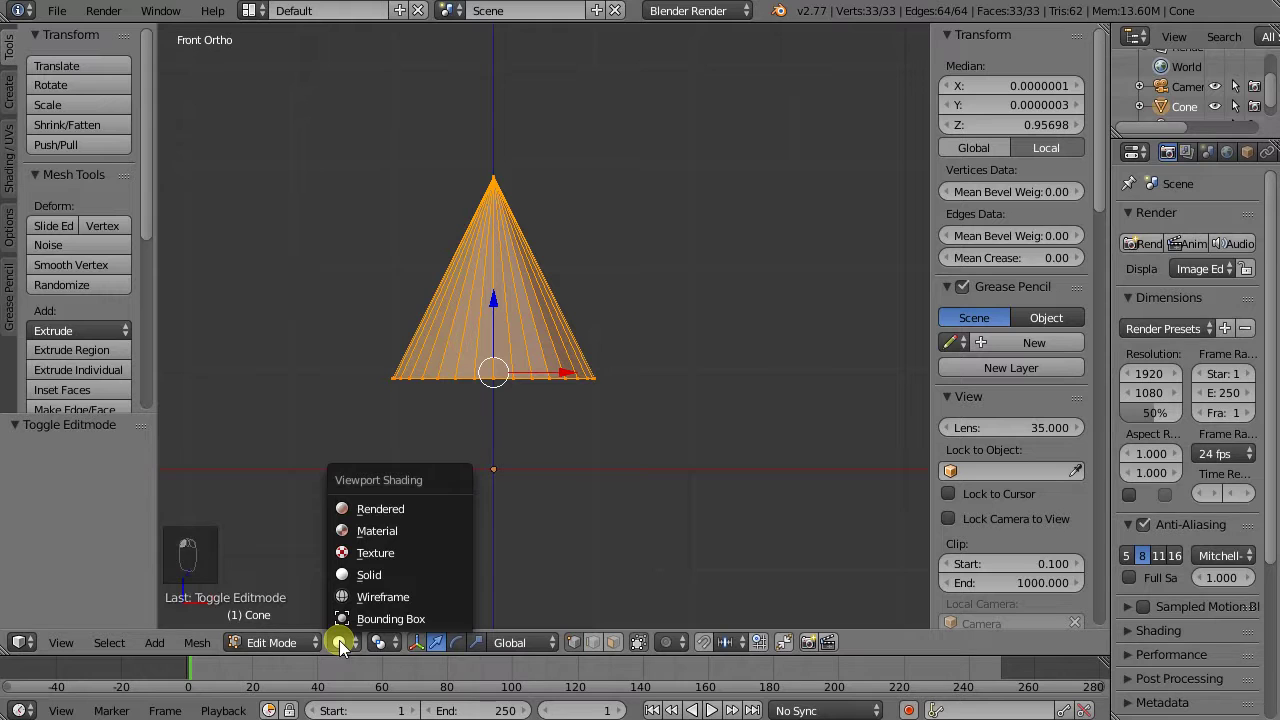
left_click(378, 597)
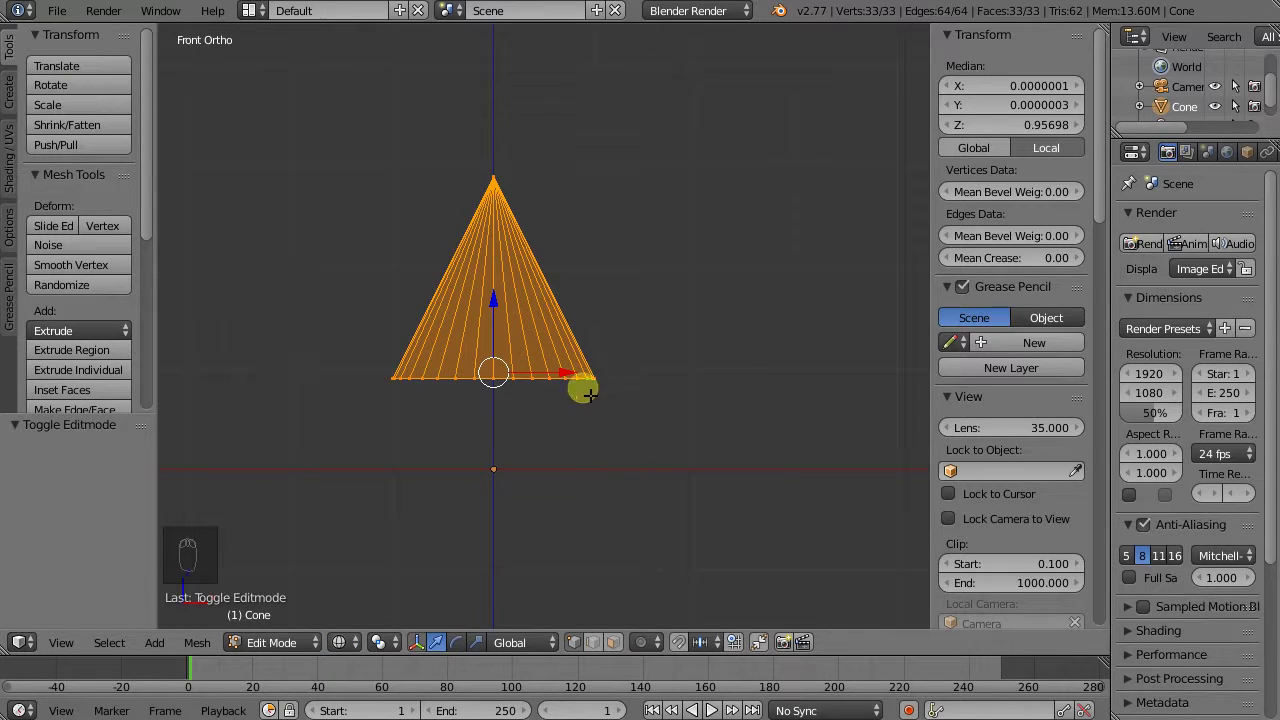
scroll(584, 308, "up", 1)
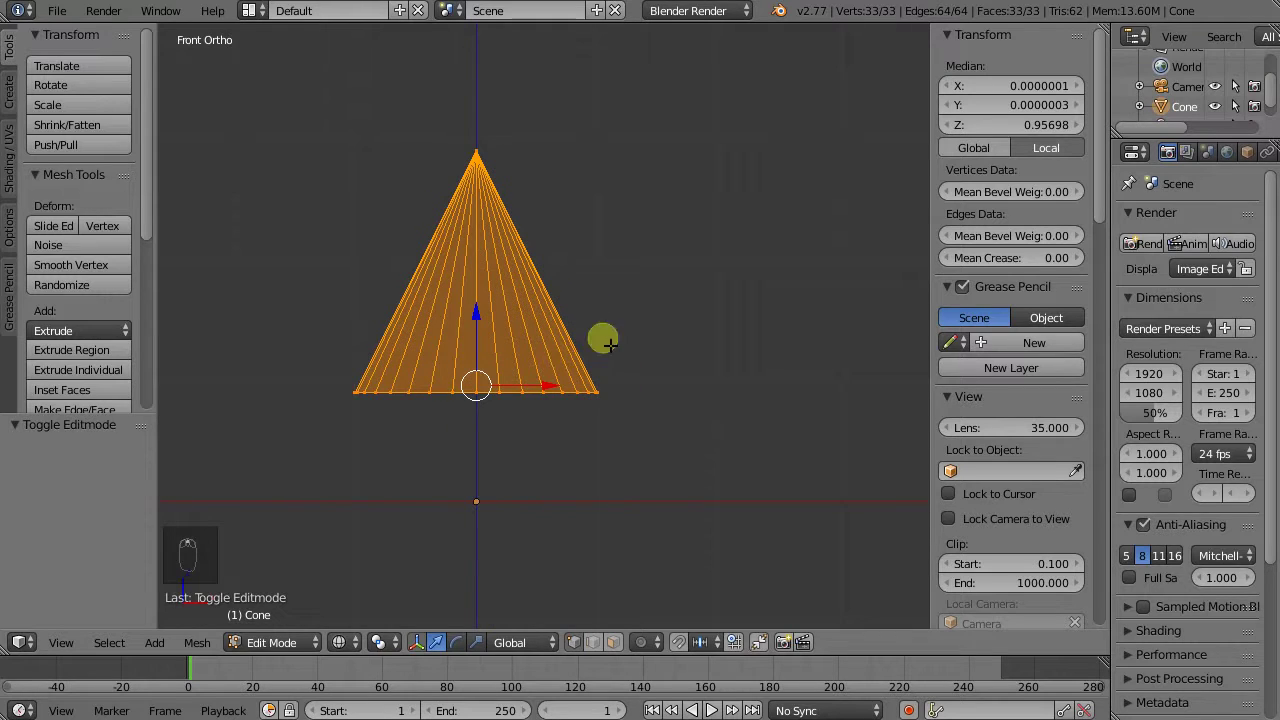
Box-select and delete the cone's right-half vertices, then return to Object Mode.
key("a")
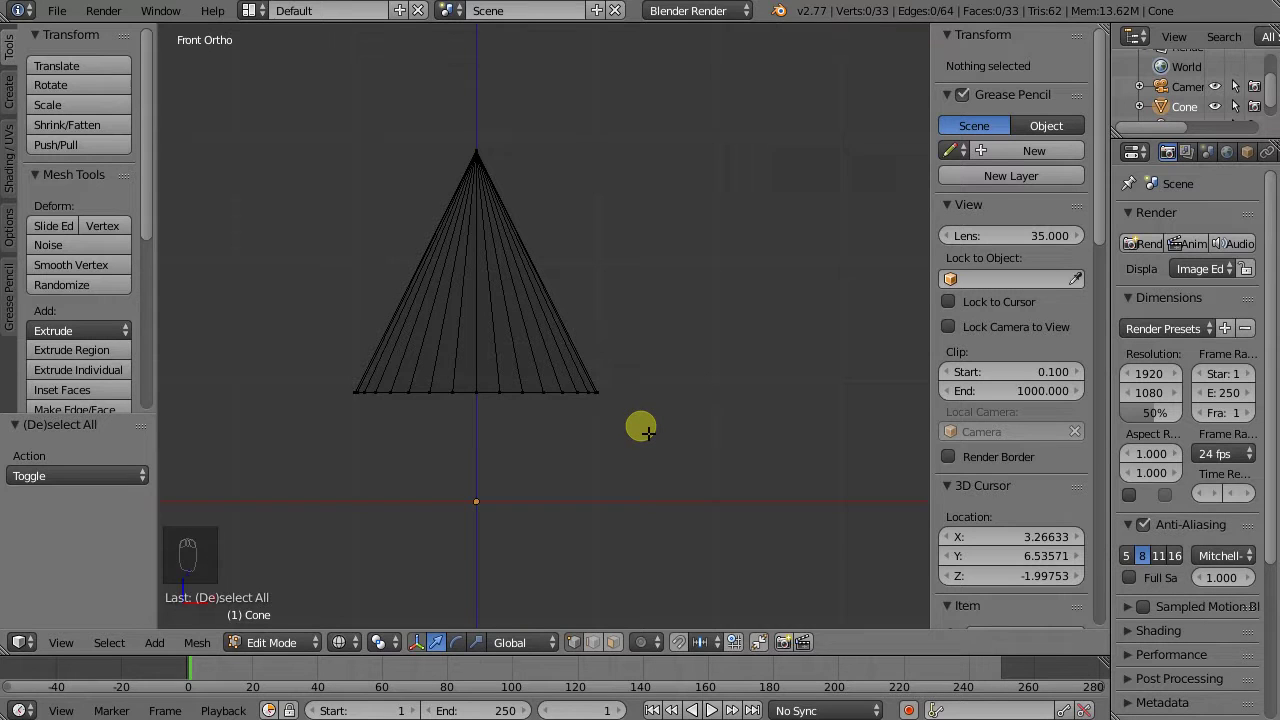
key("b")
left_click_drag(656, 438, 496, 275)
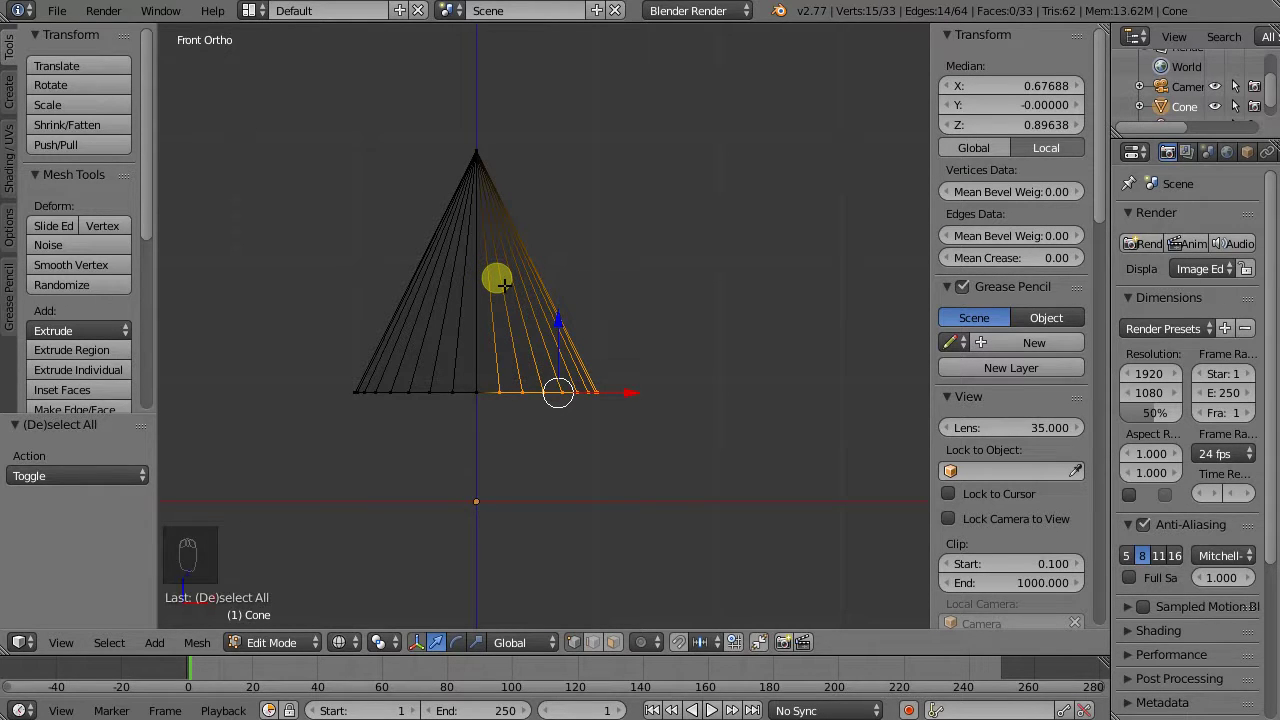
key("x")
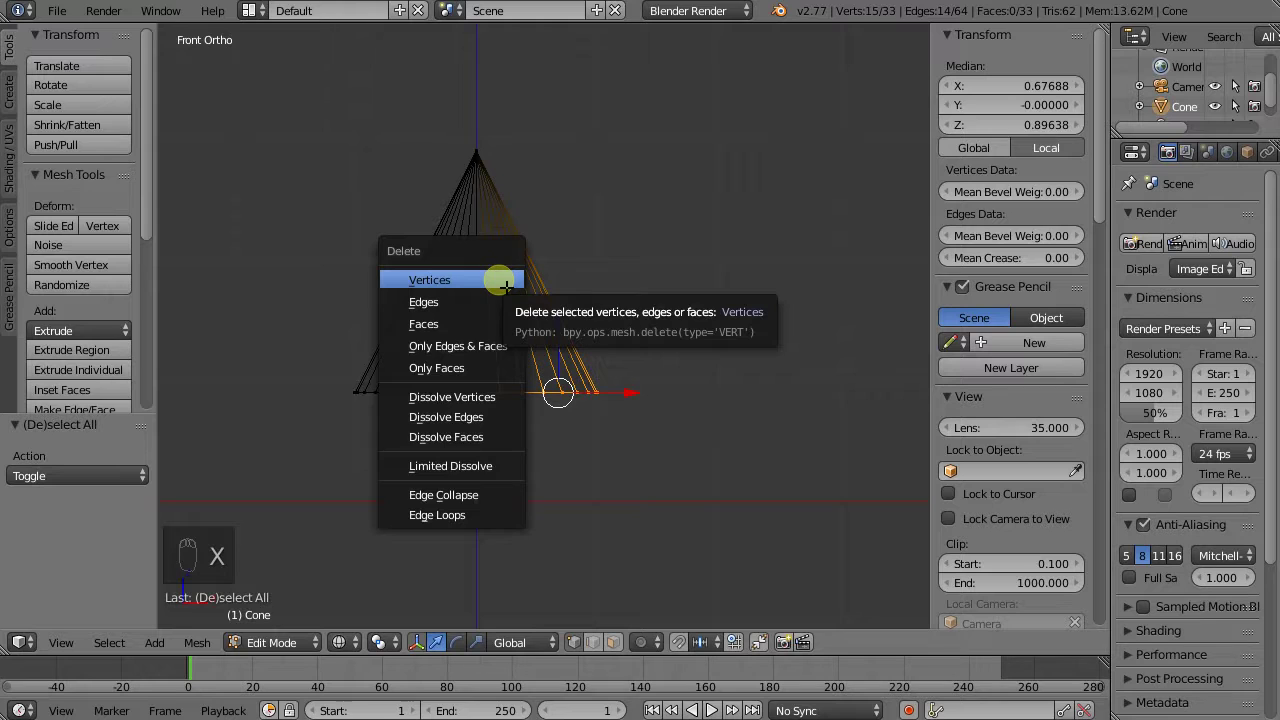
left_click(506, 286)
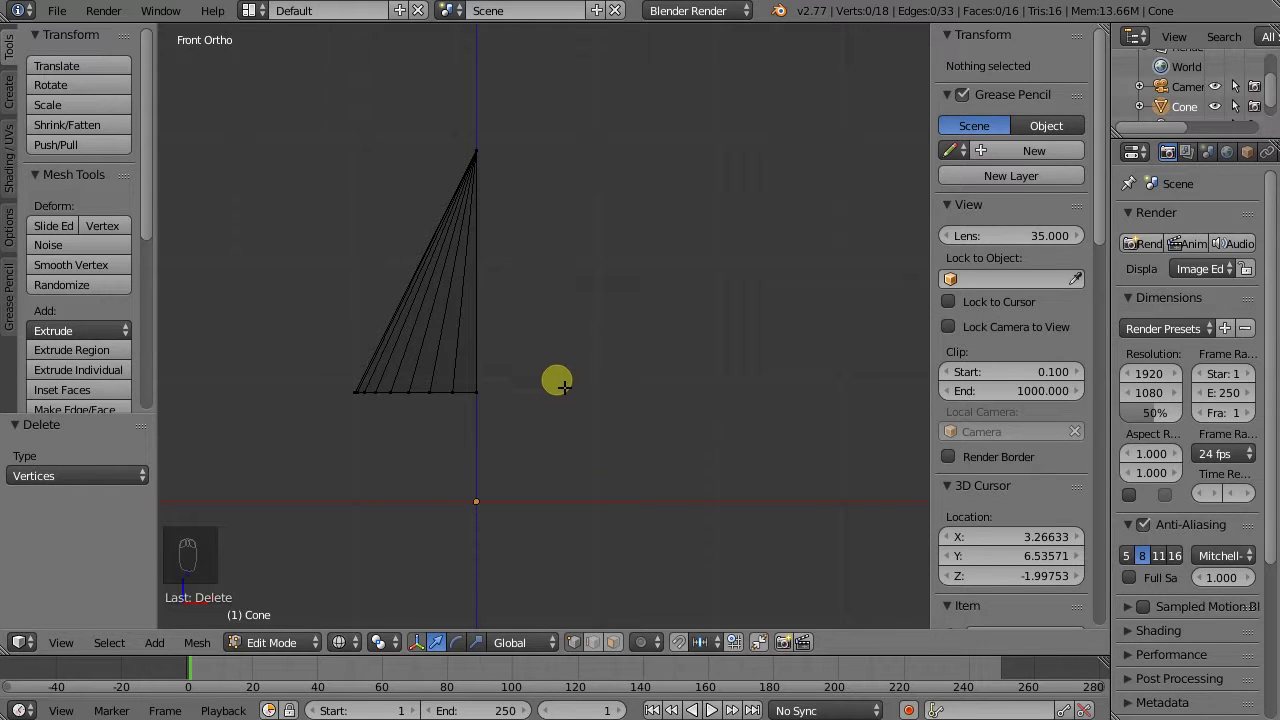
key("Tab")
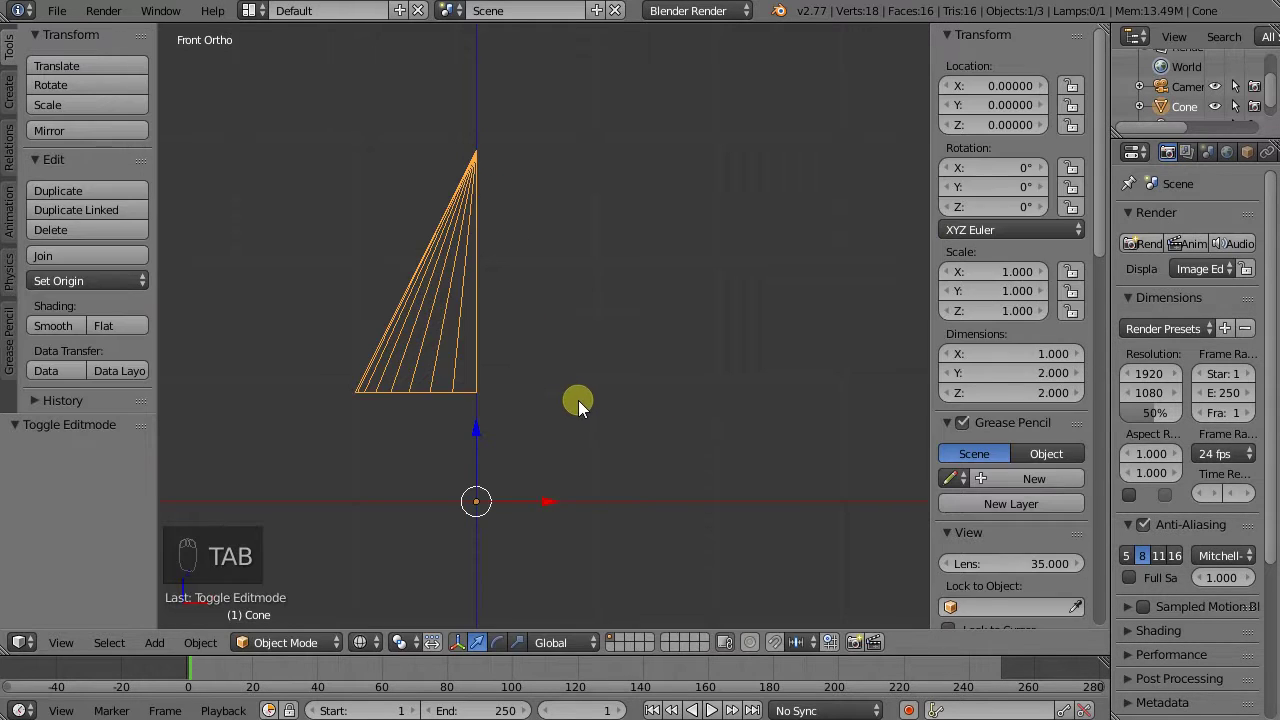
Set the half cone back to Solid shading and widen the Properties editor.
middle_click_drag(570, 380, 477, 524)
left_click(392, 642)
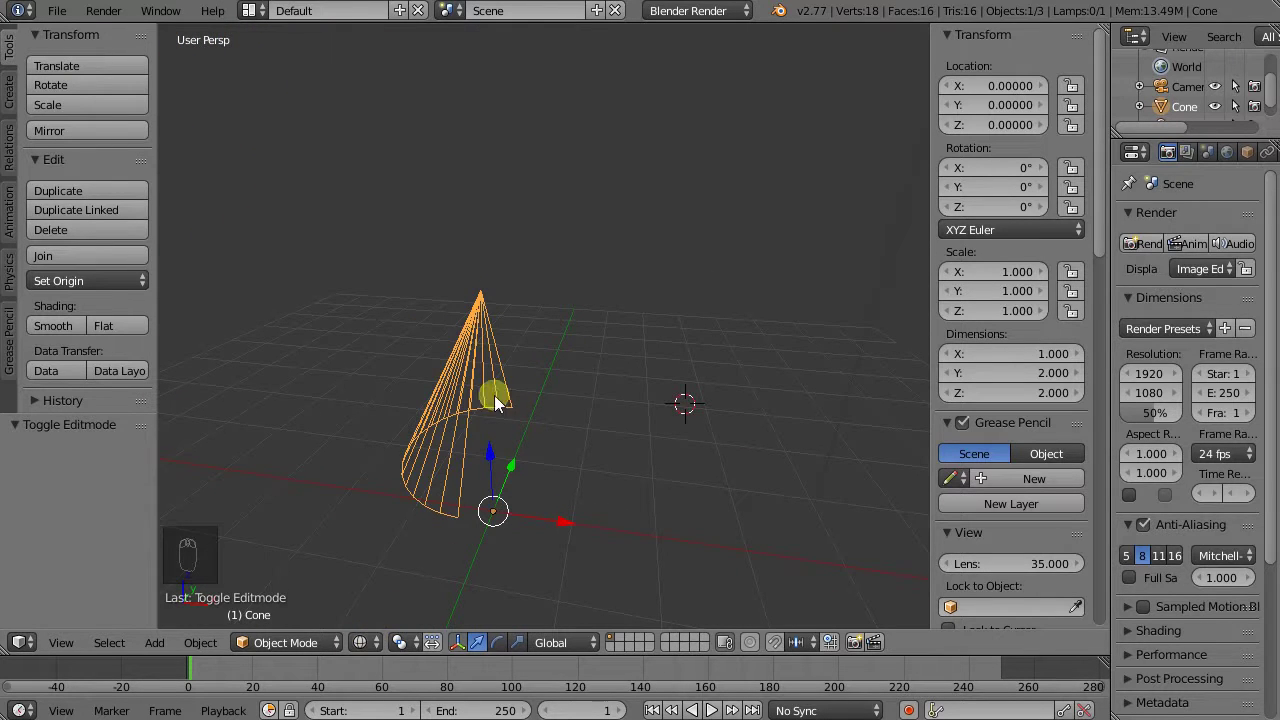
left_click(400, 640)
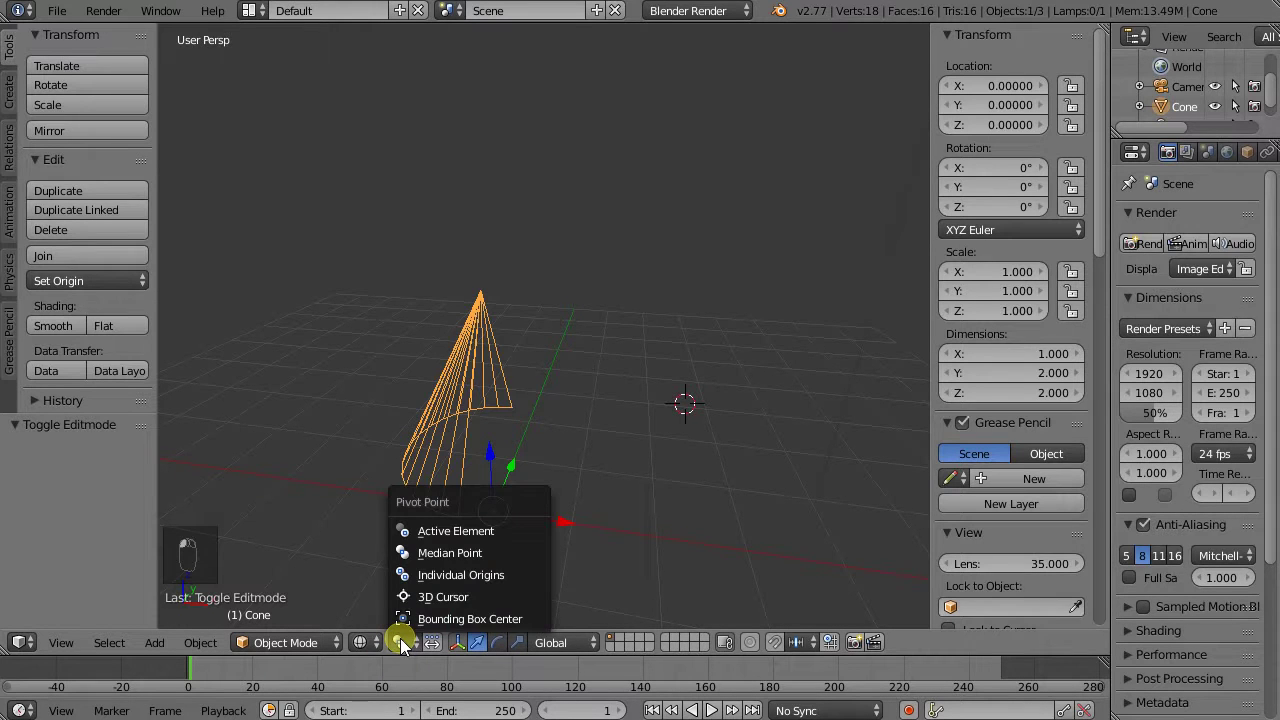
left_click(362, 641)
left_click(398, 574)
mouse_move(405, 560)
middle_mouse_down()
mouse_move(422, 498)
mouse_move(589, 436)
mouse_move(450, 525)
mouse_move(409, 524)
mouse_move(429, 507)
middle_mouse_up()
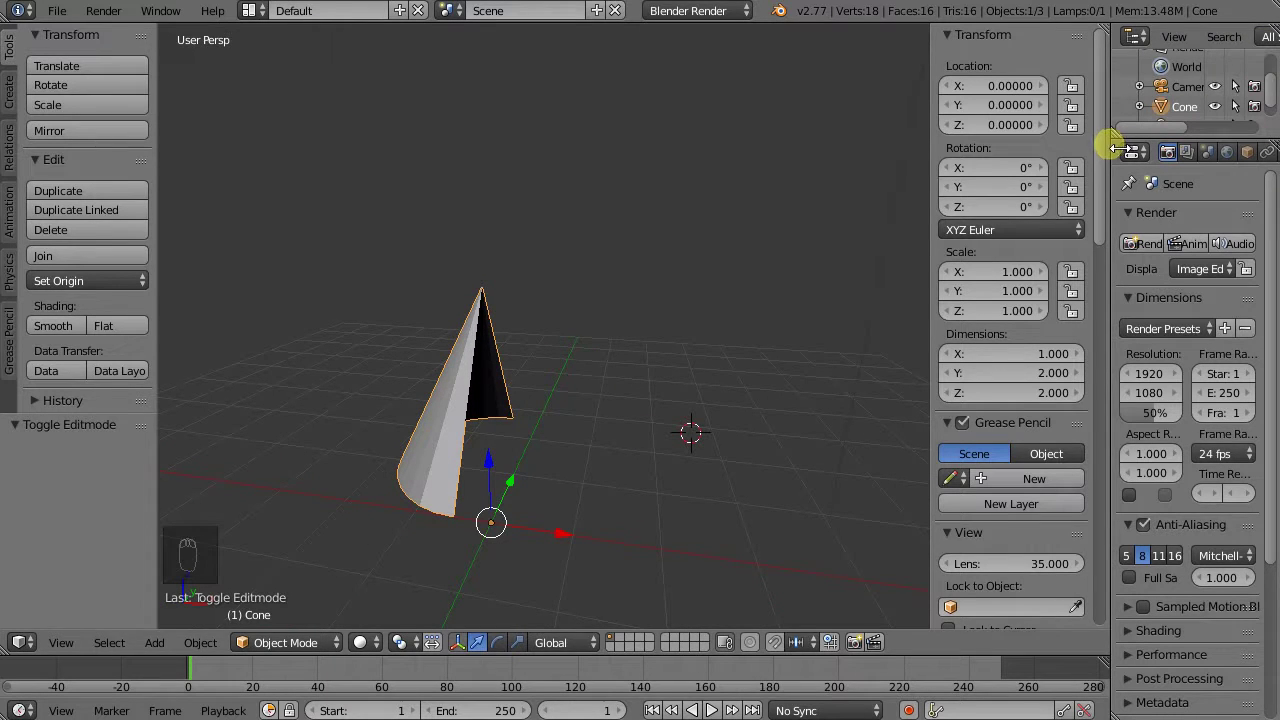
left_click_drag(1109, 134, 1098, 148)
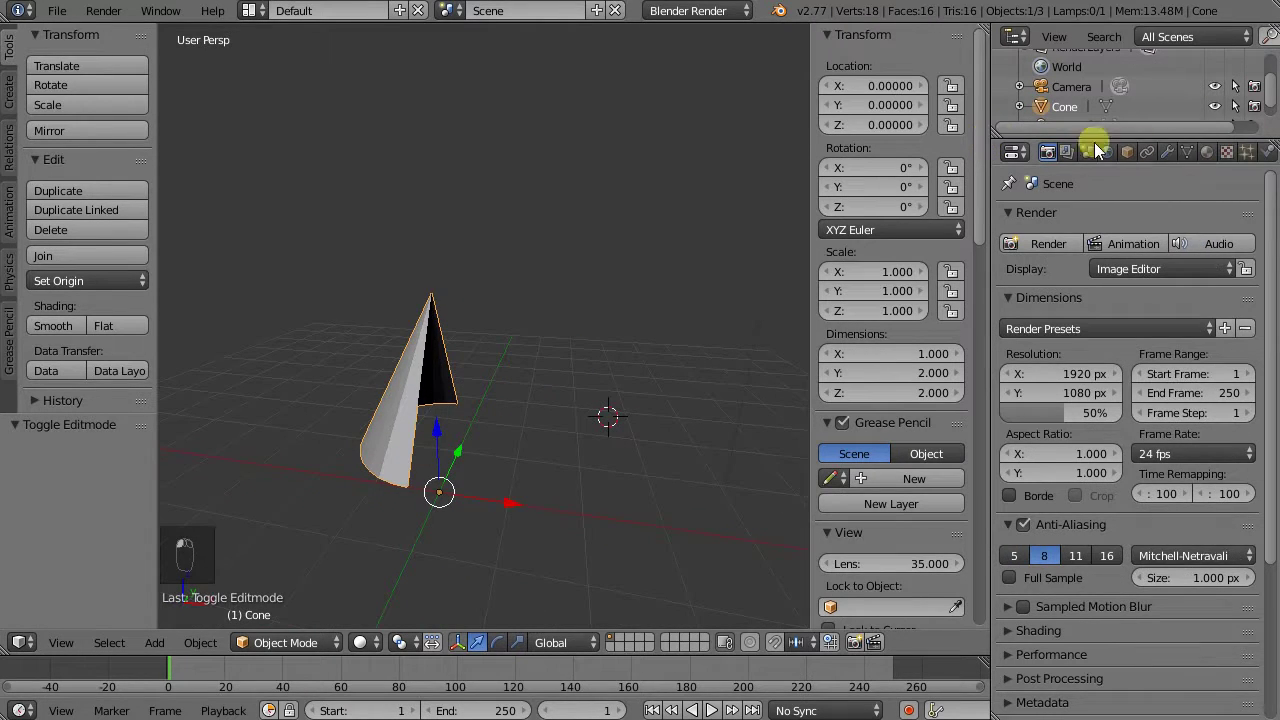
Add an X-axis Mirror modifier to rebuild the full cone from its half.
left_click(1168, 151)
left_click(1082, 218)
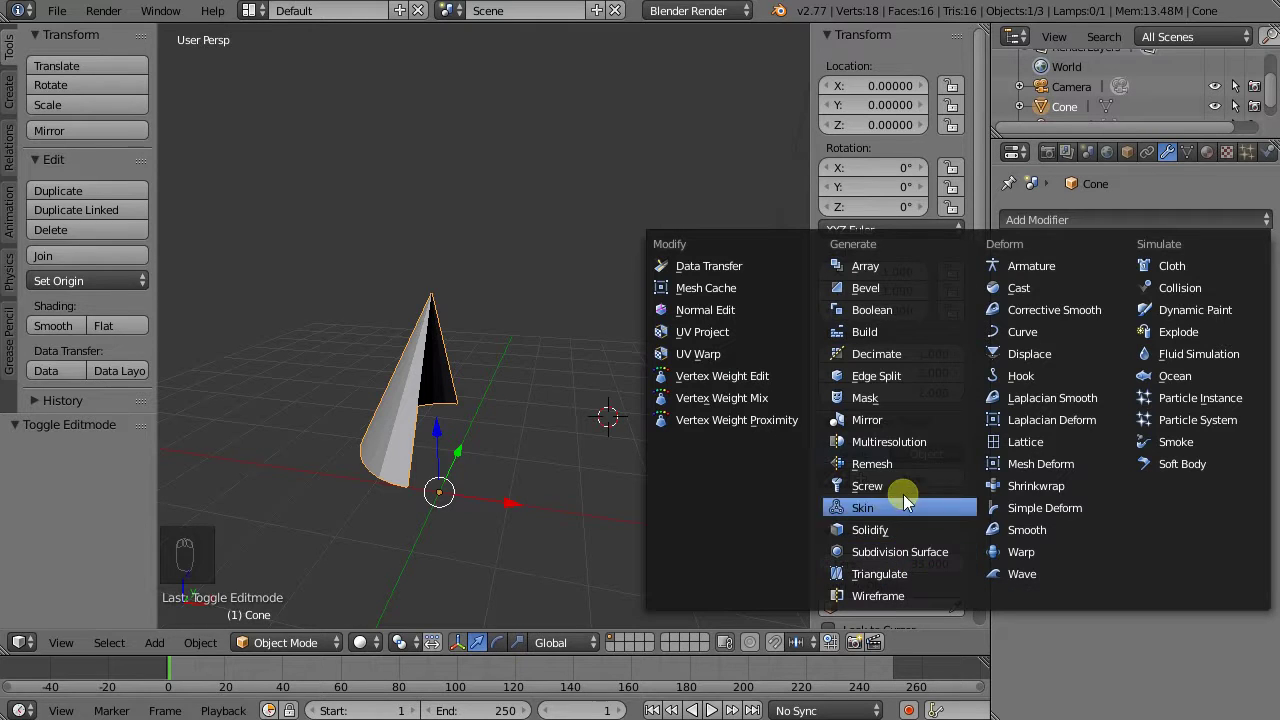
left_click(867, 419)
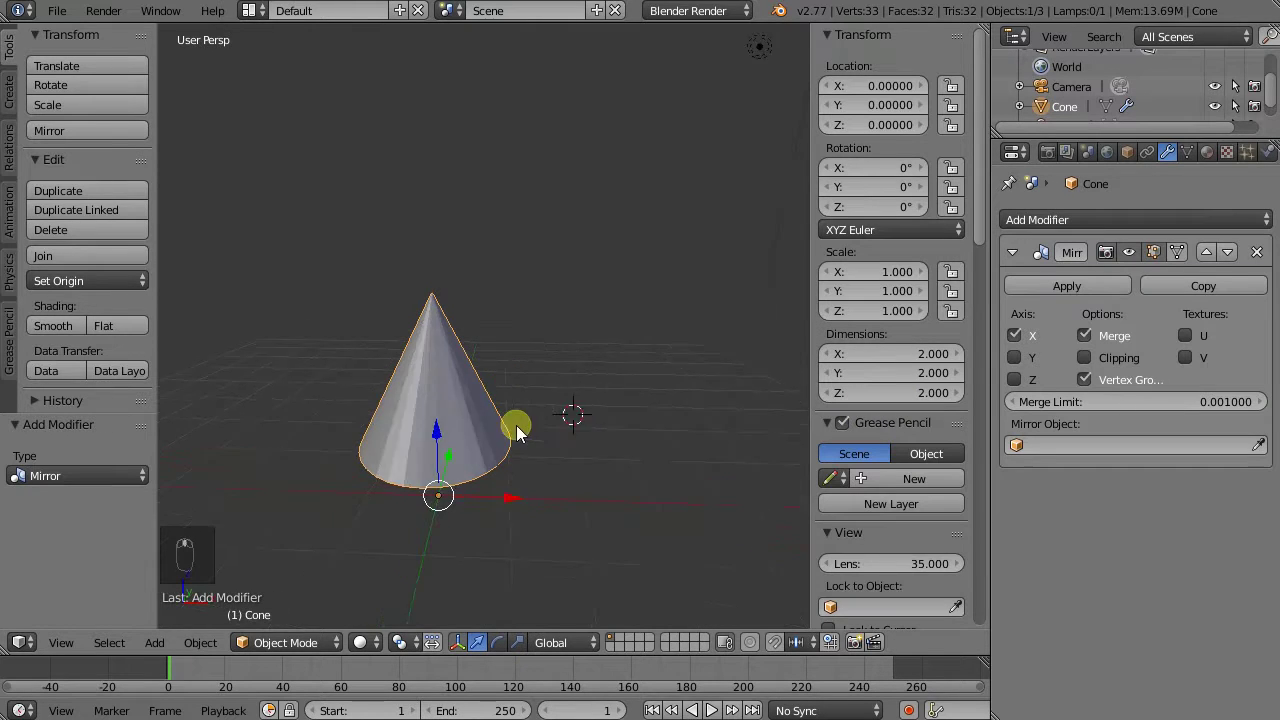
middle_click_drag(517, 432, 537, 408)
Pull one base vertex outward along X so the mirrored cone flares to about 2.945.
key("Tab")
right_click(359, 469)
key("g")
key("x")
left_click(392, 461)
mouse_move(392, 461)
middle_mouse_down()
mouse_move(543, 466)
mouse_move(477, 474)
mouse_move(309, 440)
mouse_move(791, 403)
mouse_move(343, 476)
mouse_move(408, 471)
middle_mouse_up()
key("Tab")
key("Tab")
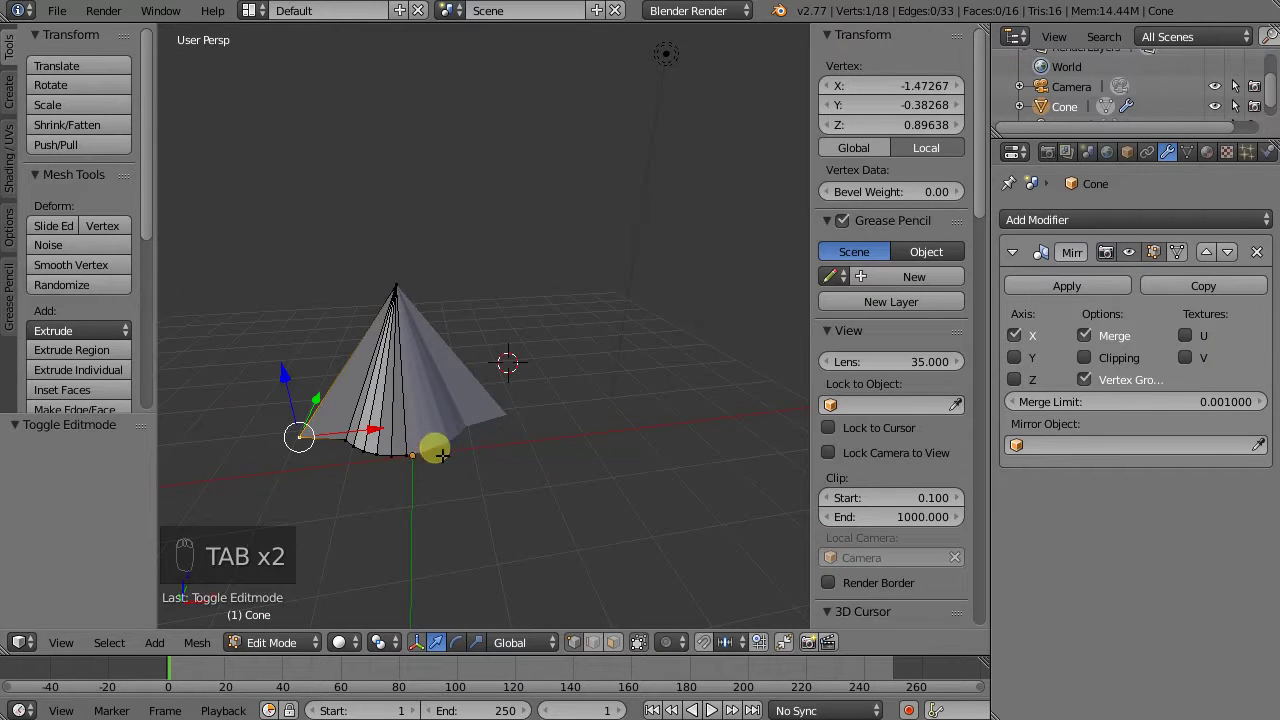
Re-enter Edit Mode on the cone and deselect all vertices.
key("Tab")
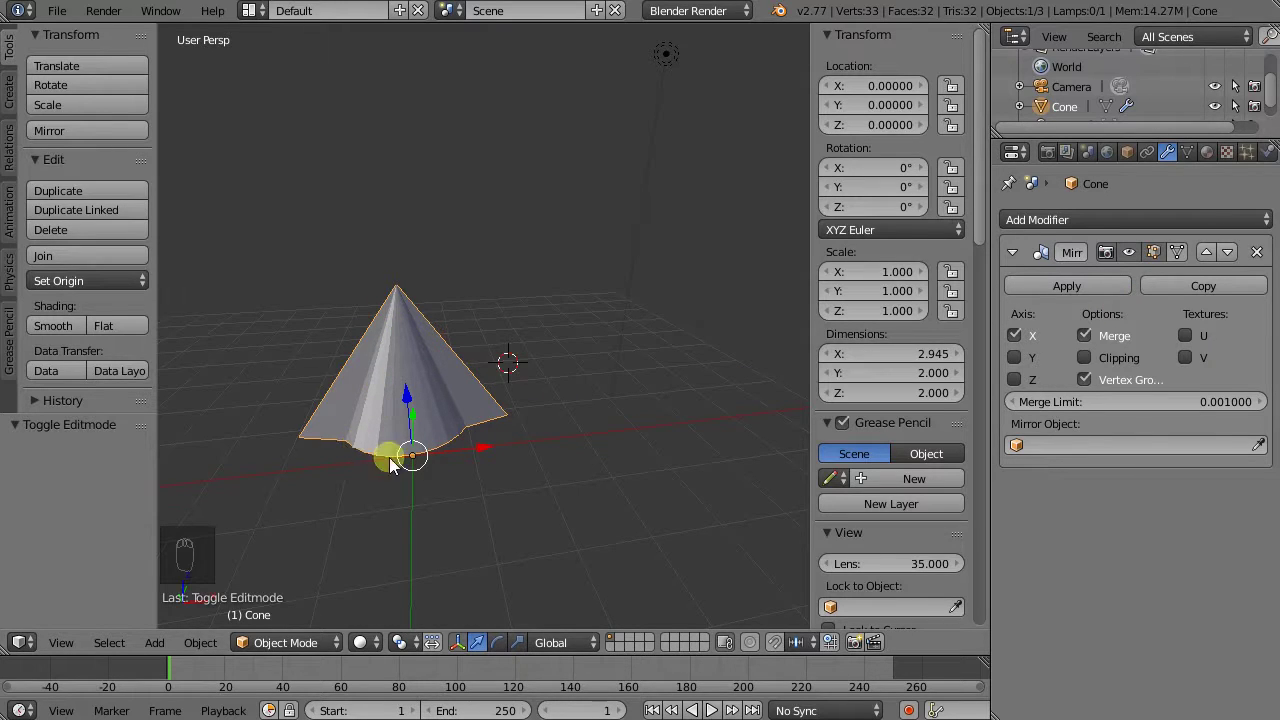
middle_click_drag(369, 475, 388, 410)
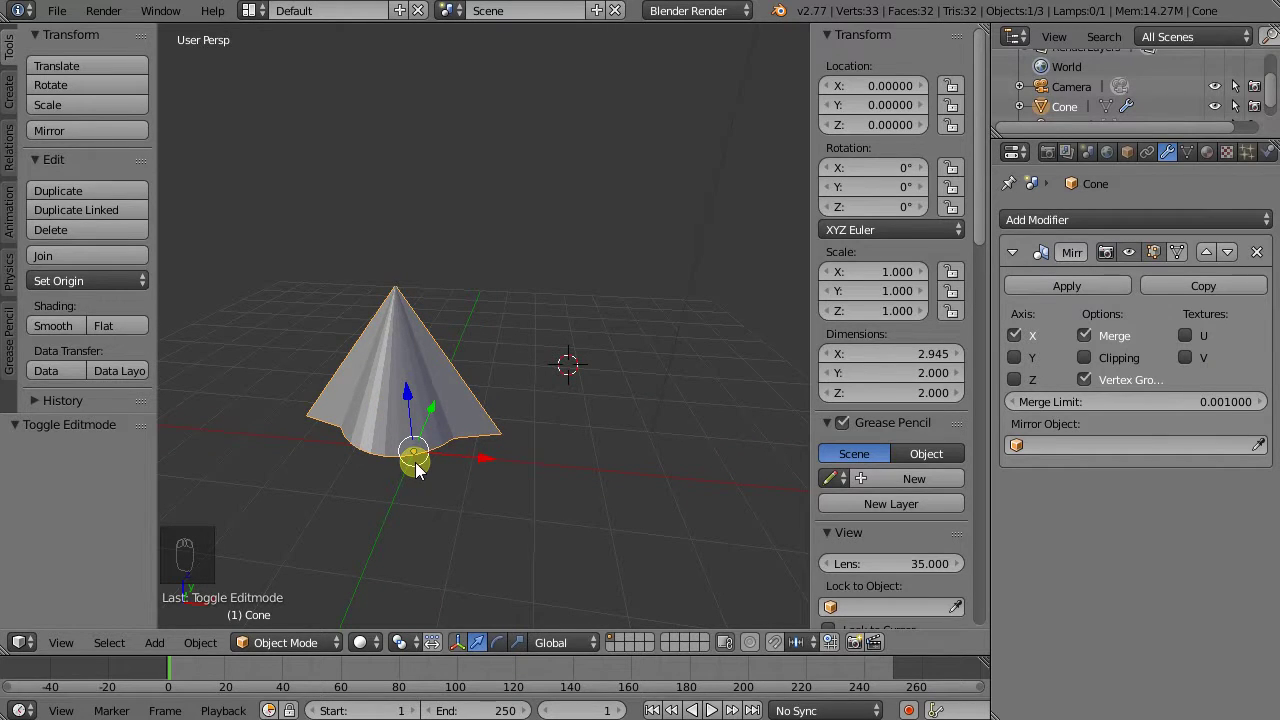
key("Tab")
middle_click_drag(377, 371, 400, 380)
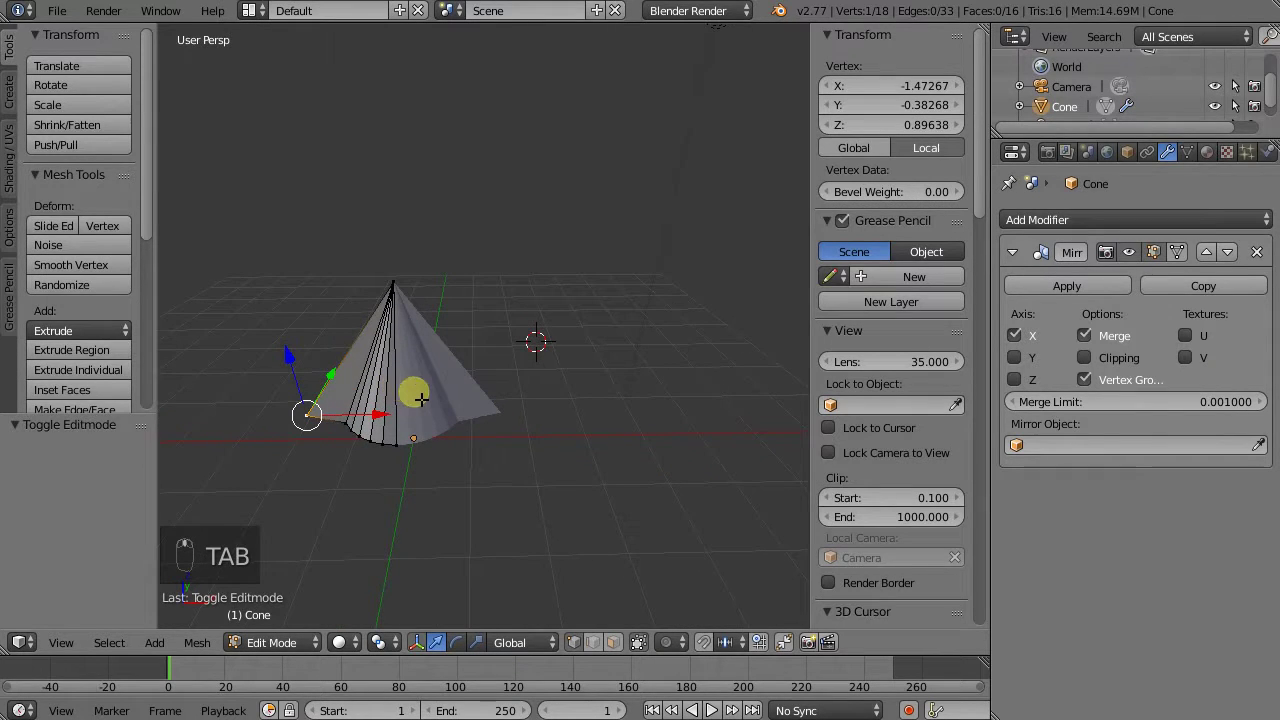
key("a")
key("a")
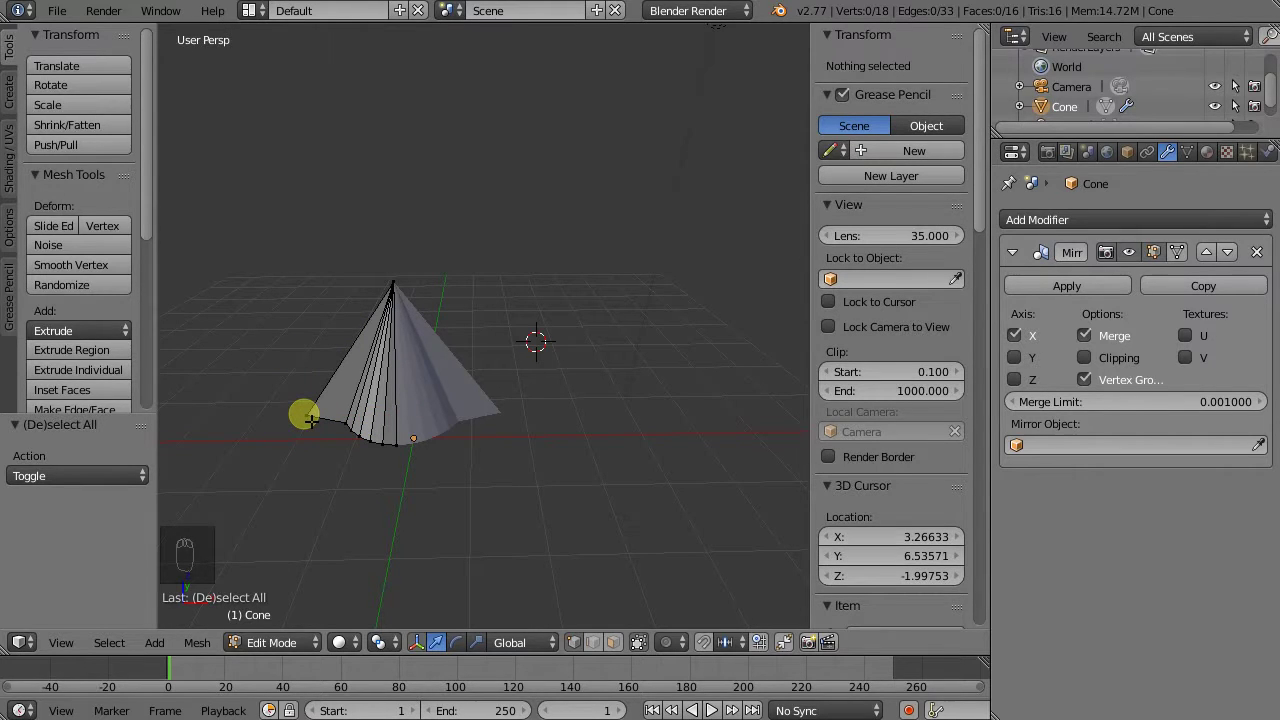
Shift the whole half-mesh along X, opening a gap so the cone is 3.263 wide.
key("a")
key("g")
key("x")
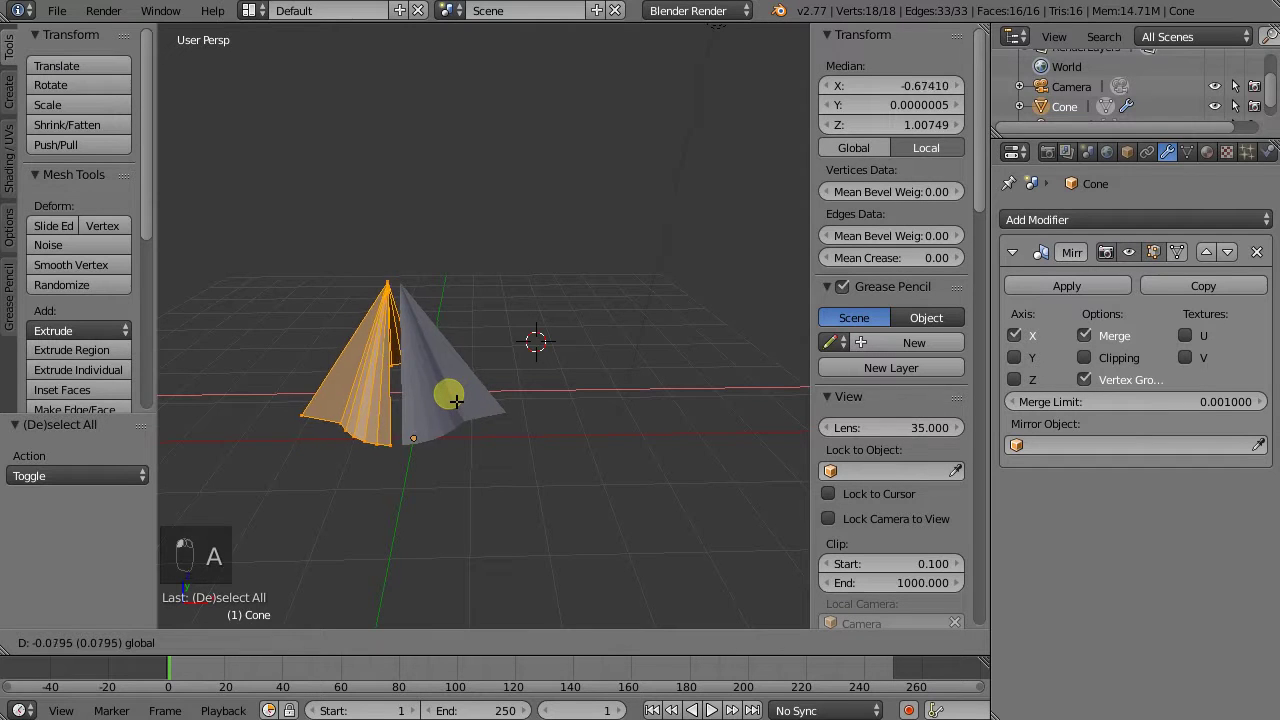
left_click(451, 400)
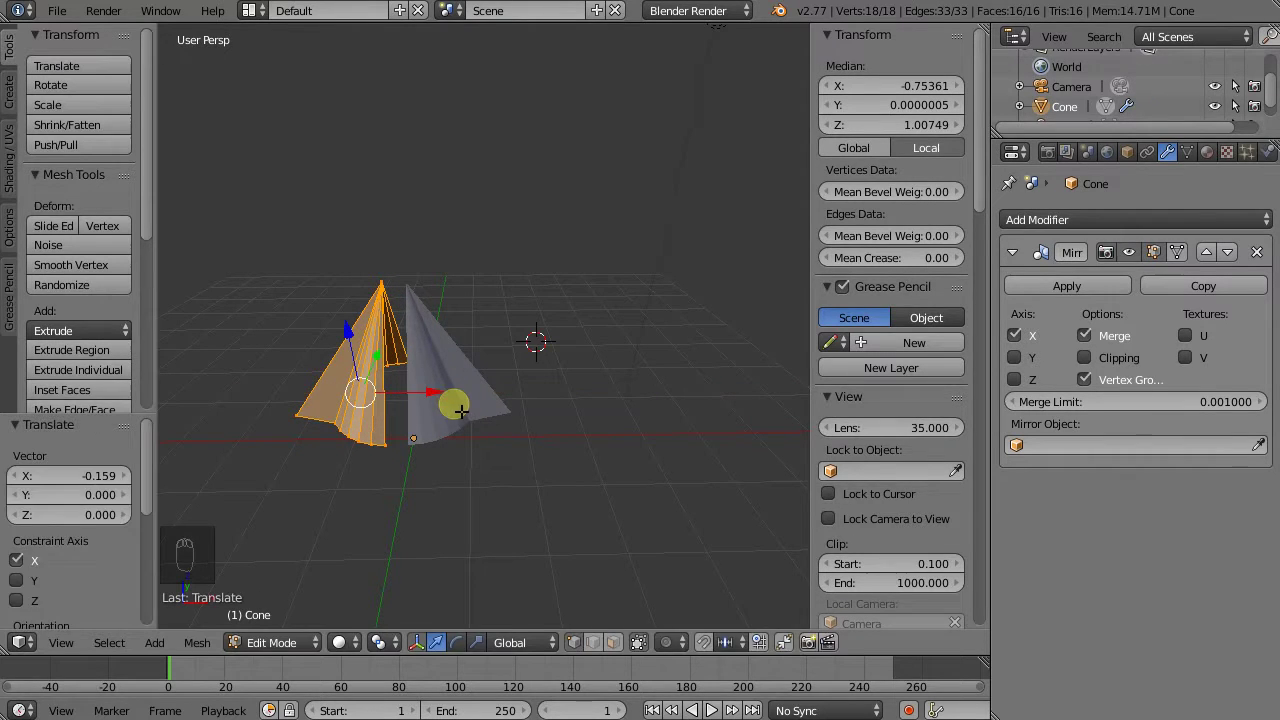
key("Tab")
Inspect the two separated cone halves, then put the cone back into Edit Mode.
middle_click_drag(410, 425, 415, 378)
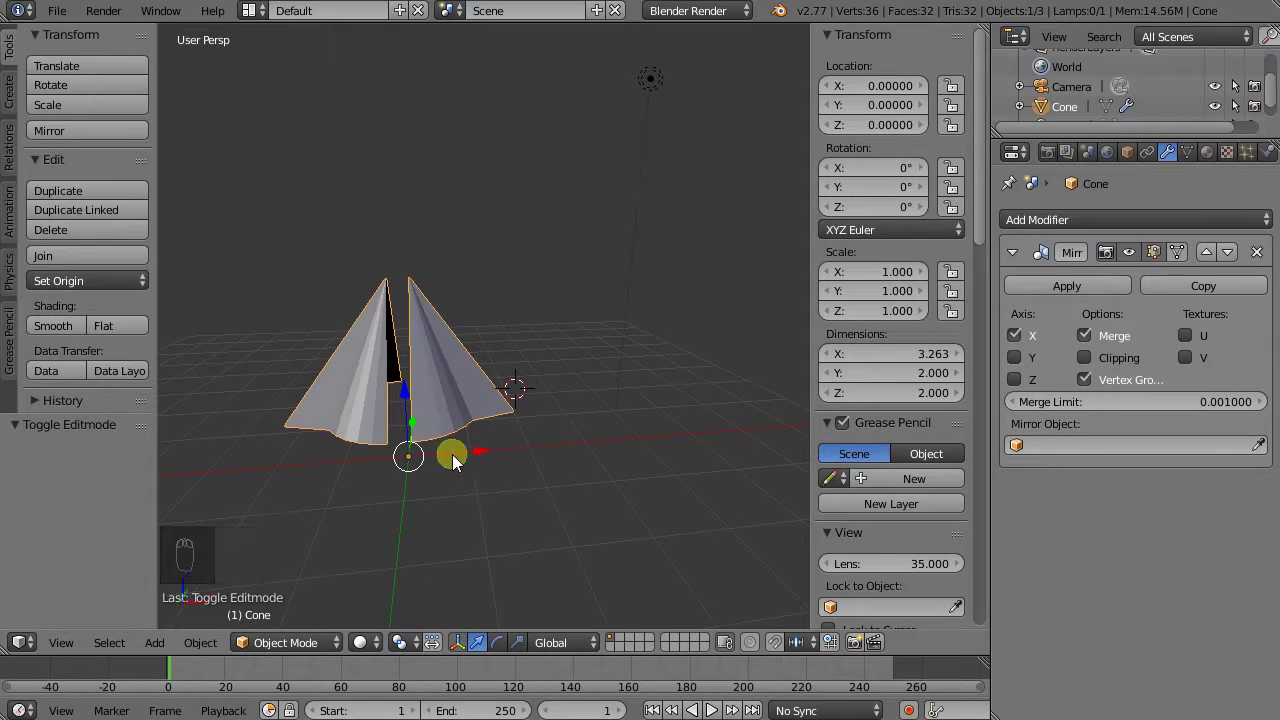
scroll(400, 457, "up", 3)
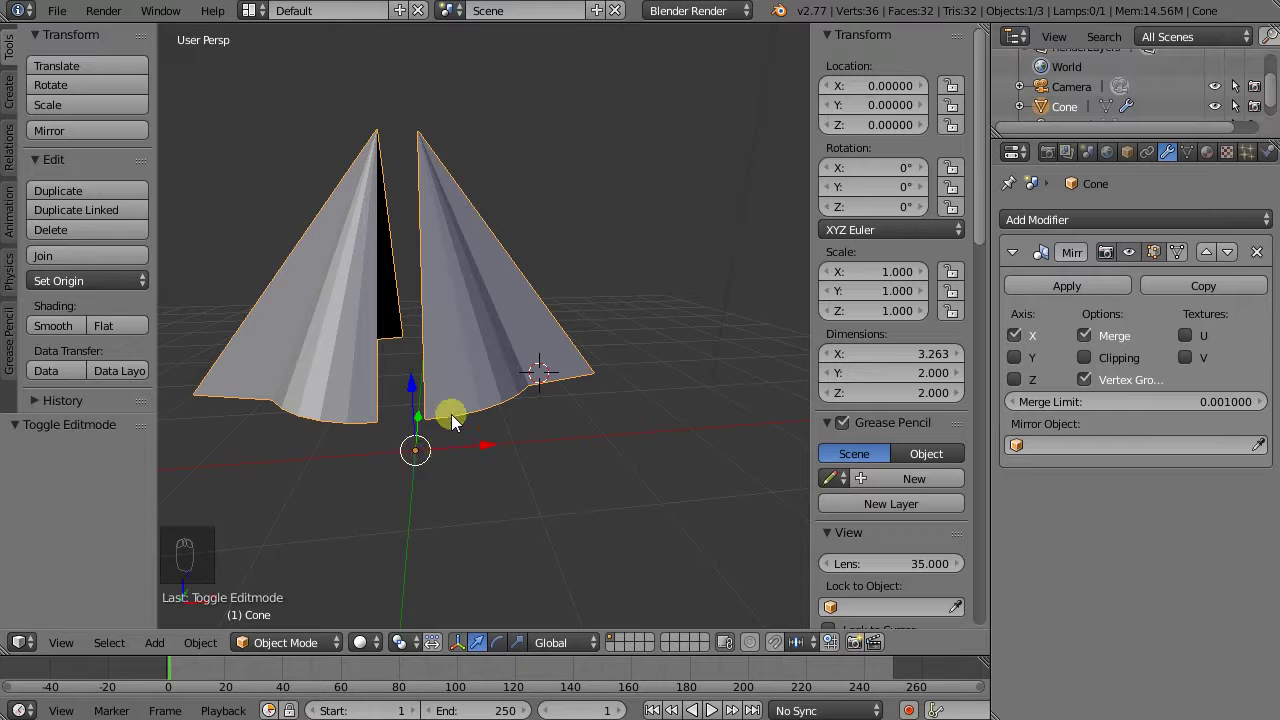
scroll(469, 423, "down", 3)
middle_click_drag(469, 423, 428, 440)
scroll(391, 475, "down", 4)
scroll(398, 443, "up", 4)
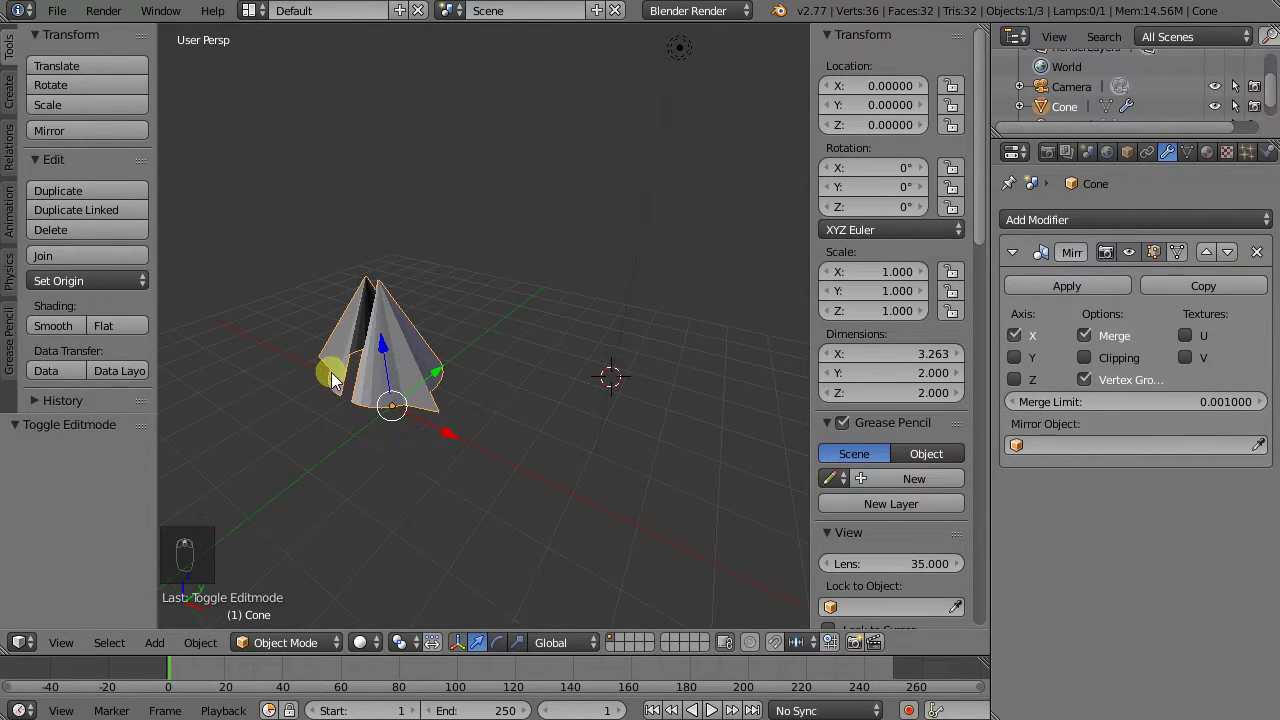
mouse_move(348, 395)
middle_mouse_down()
mouse_move(370, 400)
mouse_move(347, 393)
middle_mouse_up()
scroll(345, 398, "up", 2)
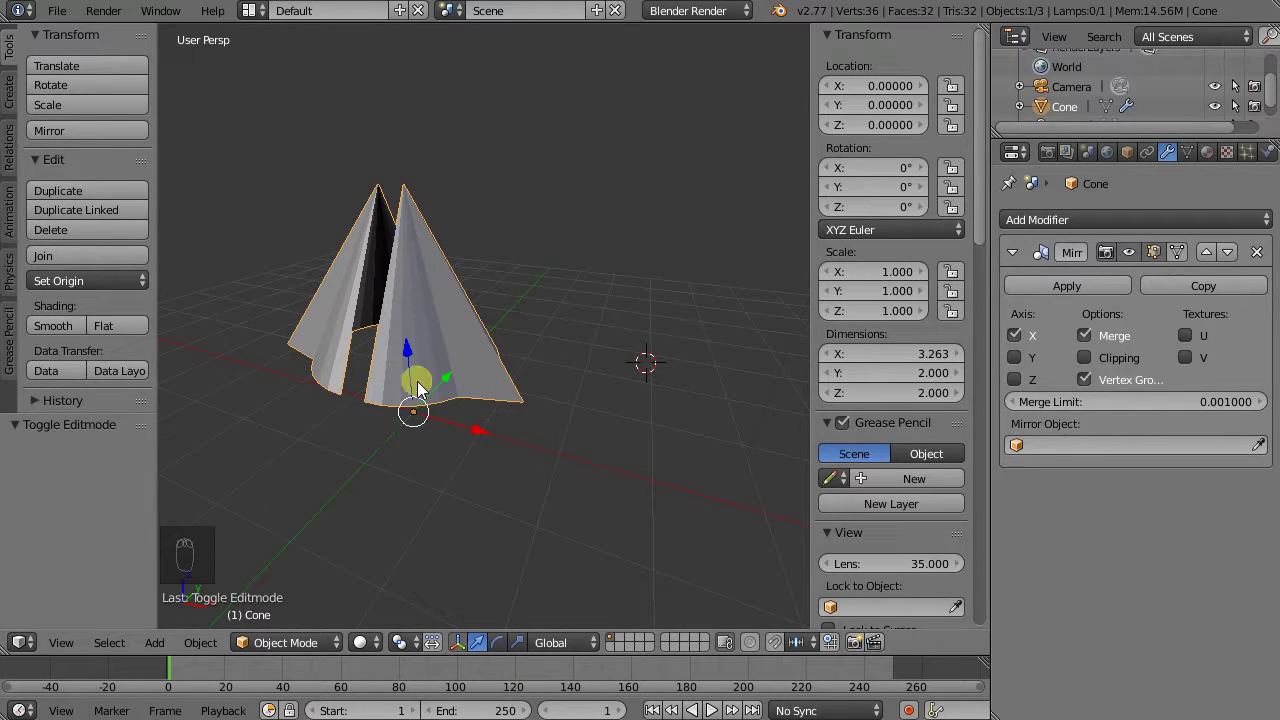
key("Tab")
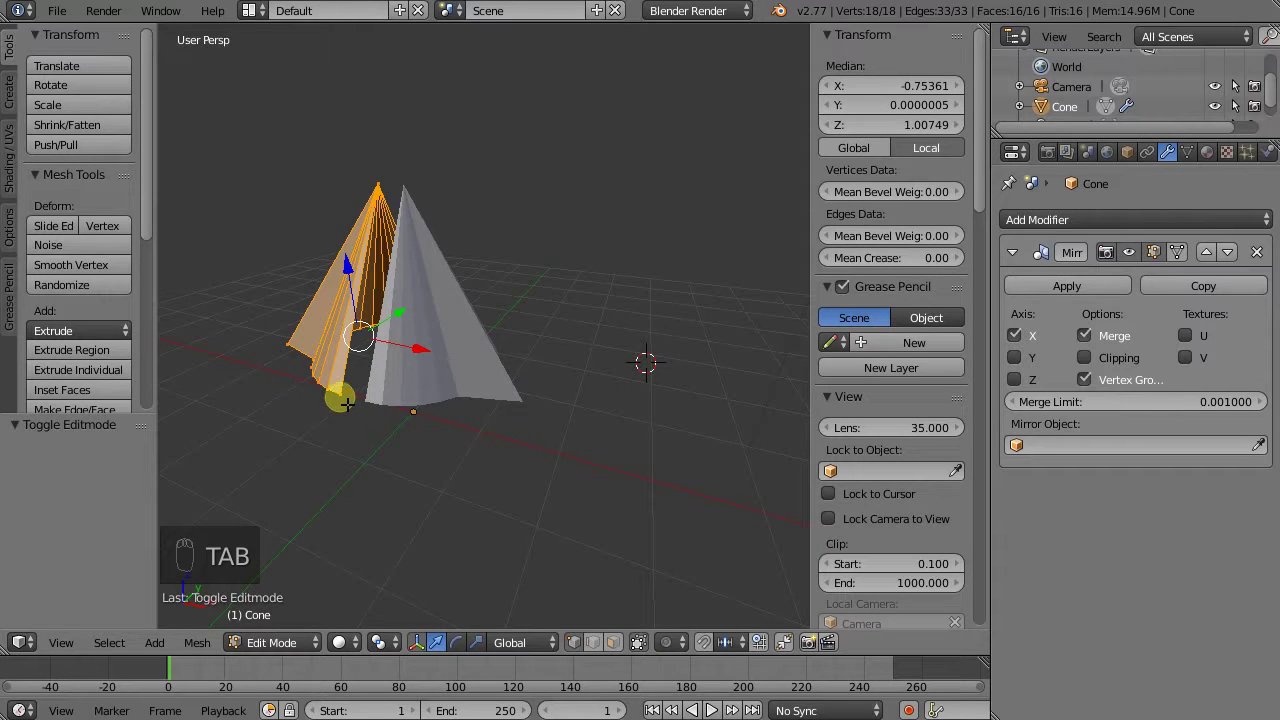
Select a vertex on the cone's base and snap the 3D cursor to it.
right_click(348, 403)
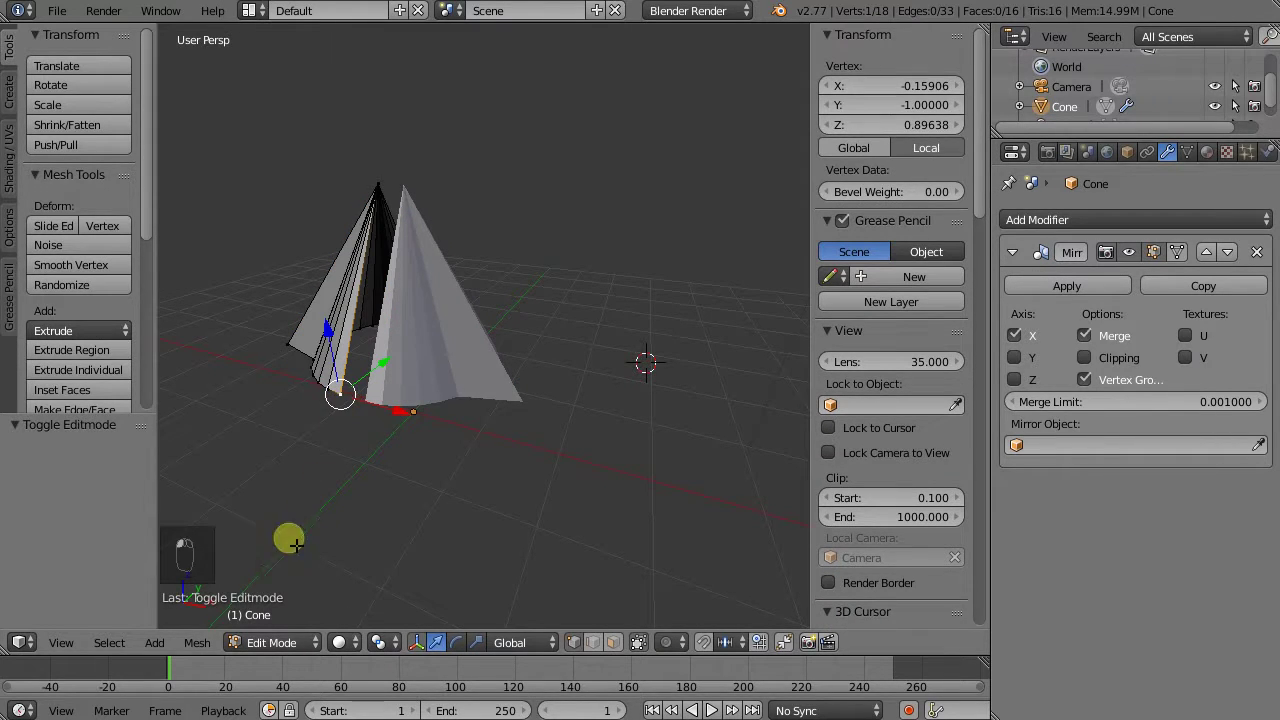
left_click(198, 643)
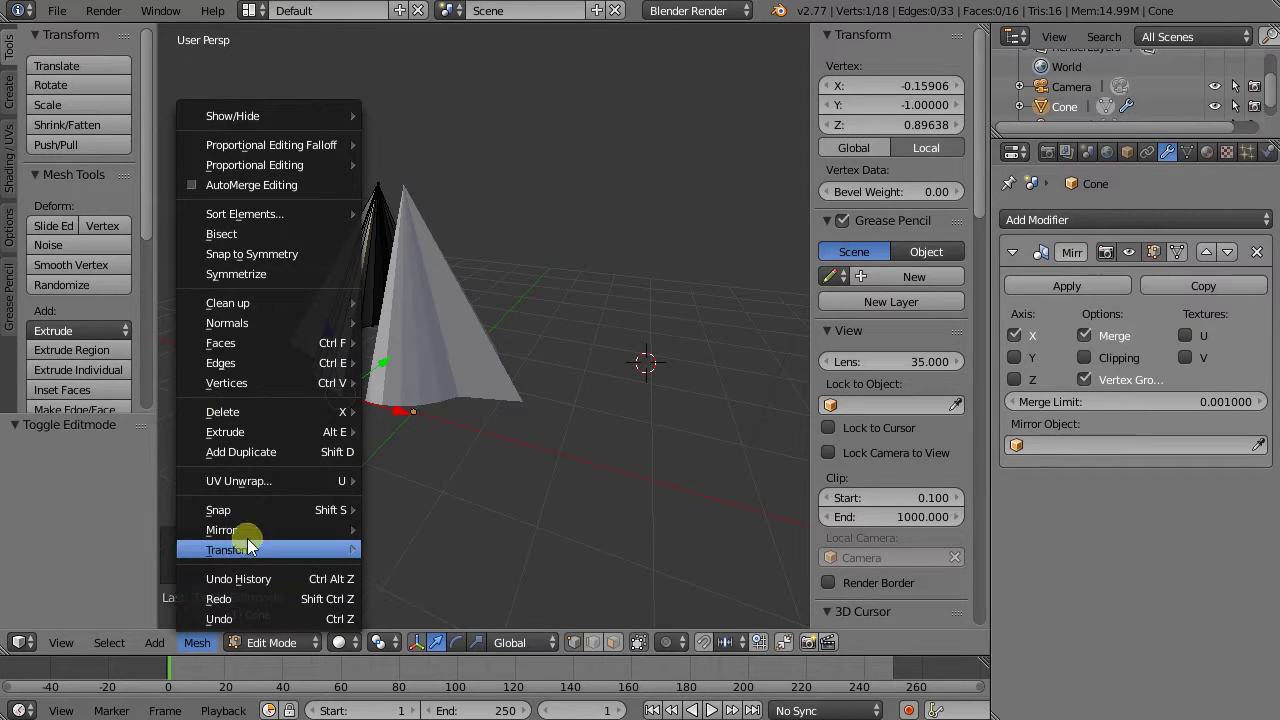
mouse_move(250, 518)
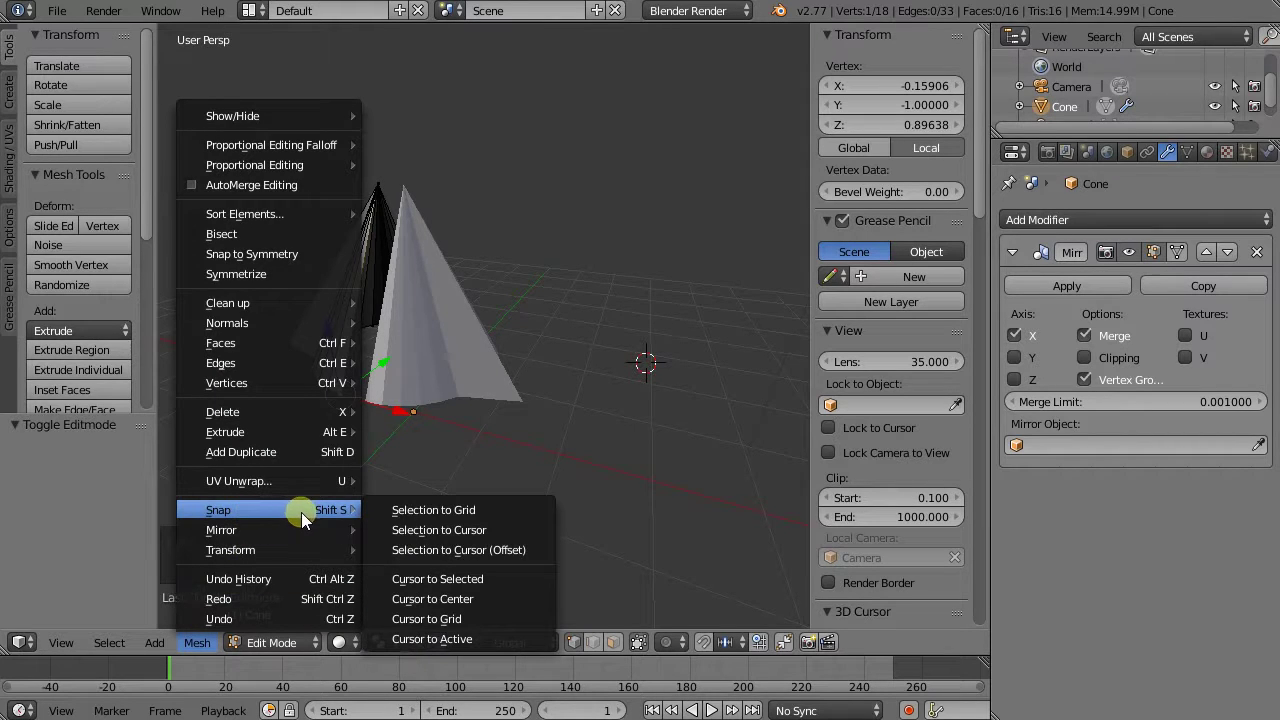
left_click(485, 577)
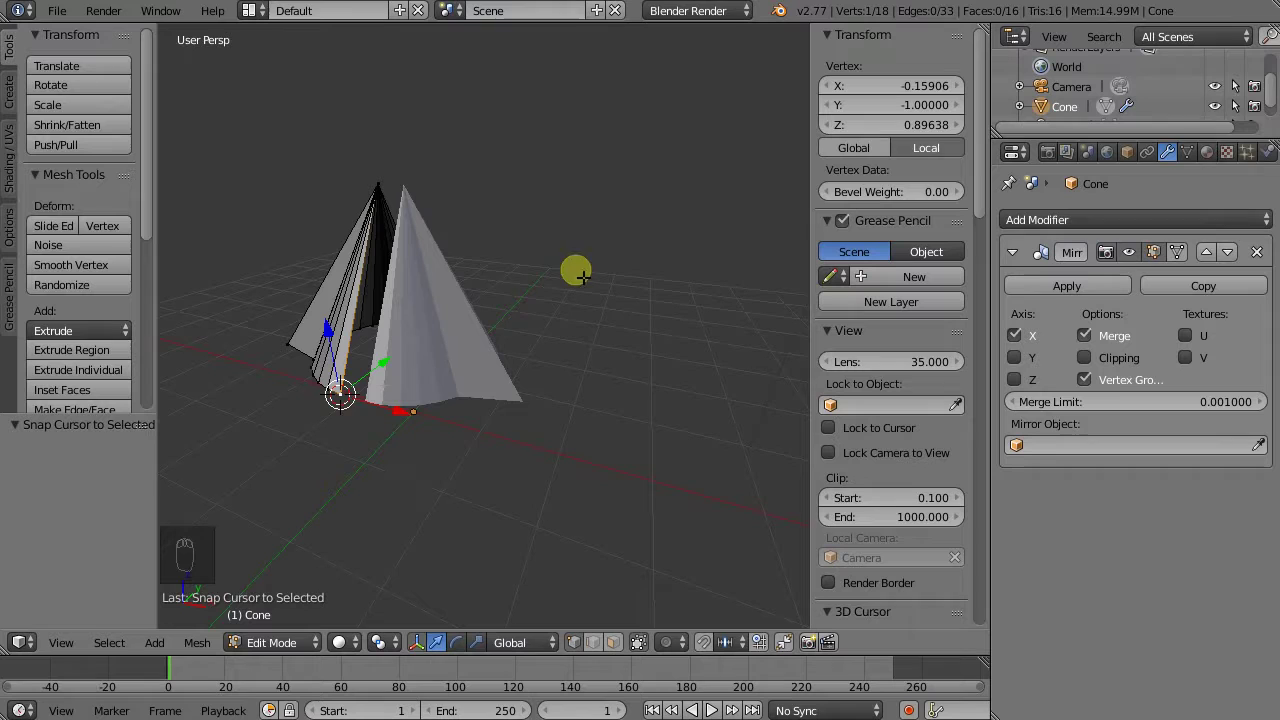
Re-snap the 3D cursor onto the selected base vertex after stray placements, then return to Object Mode.
left_click(606, 509)
left_click(720, 274)
left_click(543, 249)
left_click(587, 493)
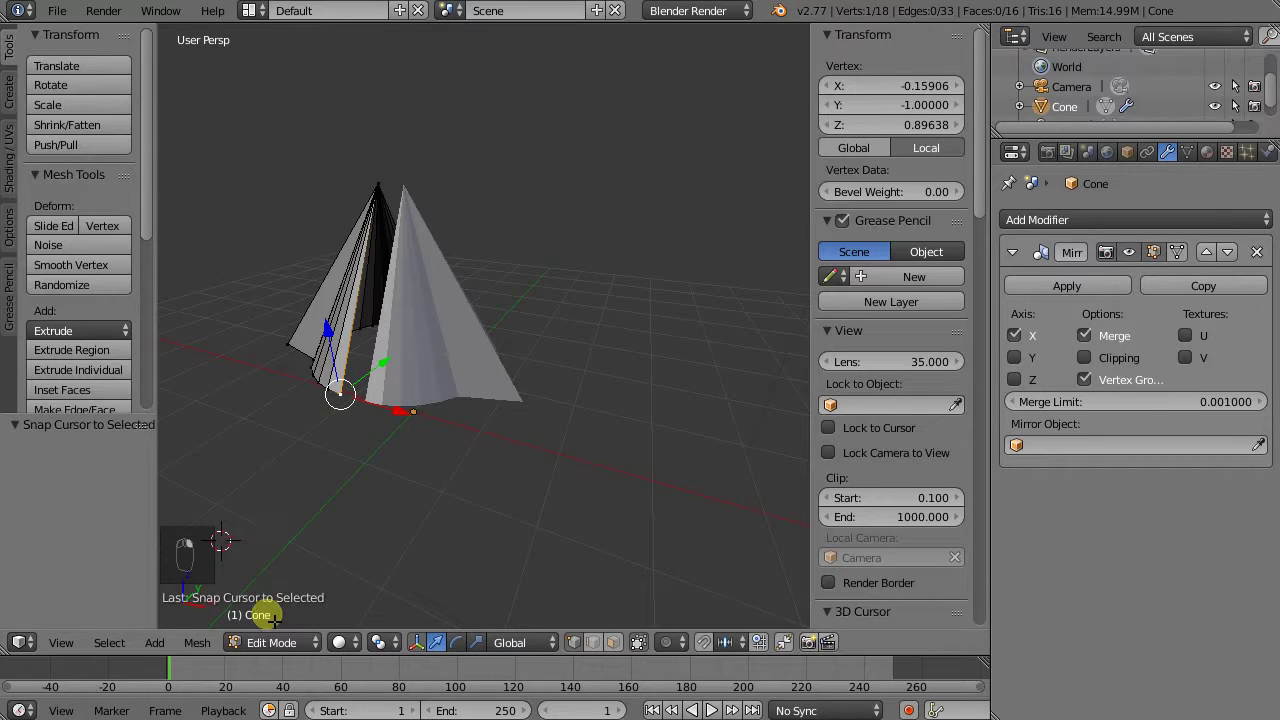
left_click(205, 642)
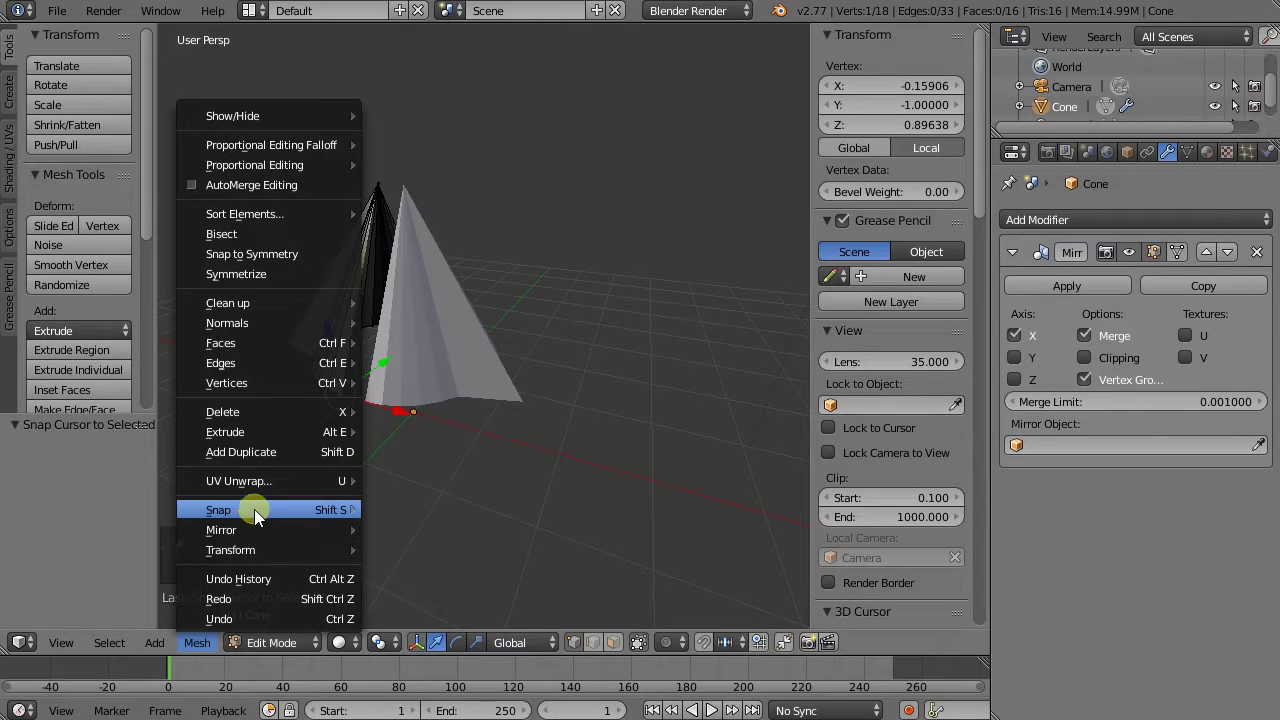
left_click(444, 578)
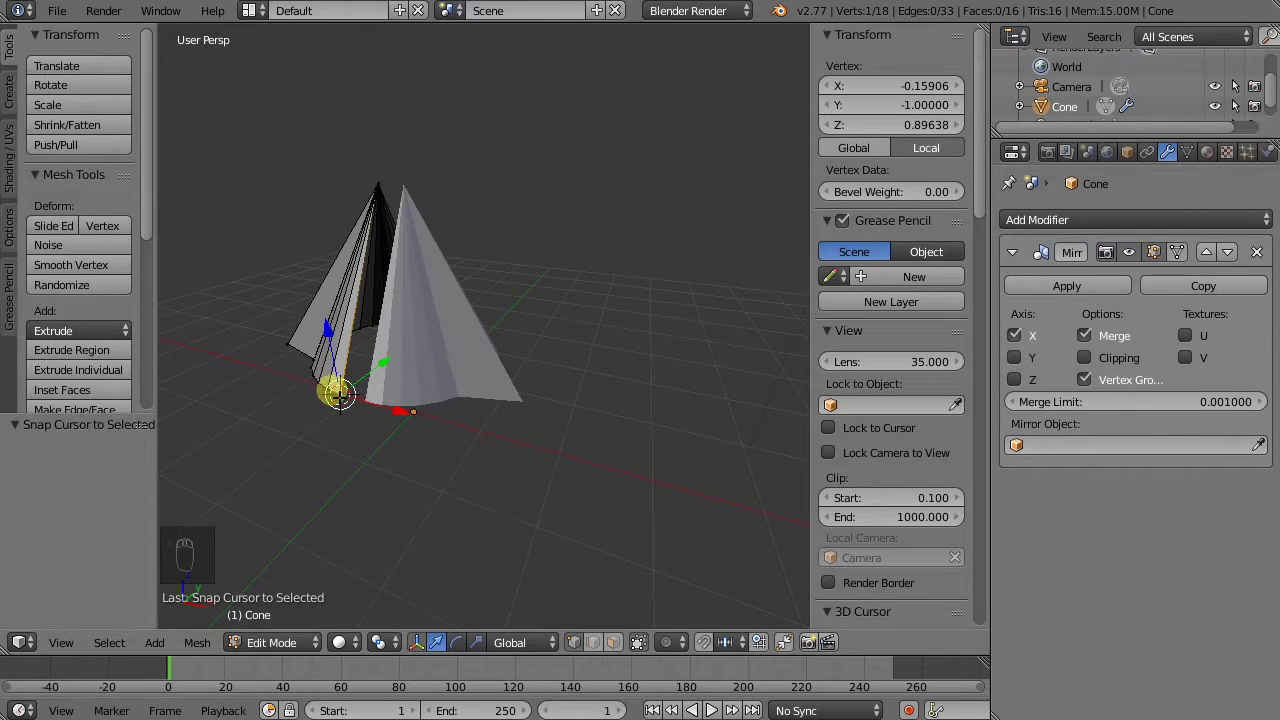
scroll(323, 374, "up", 2)
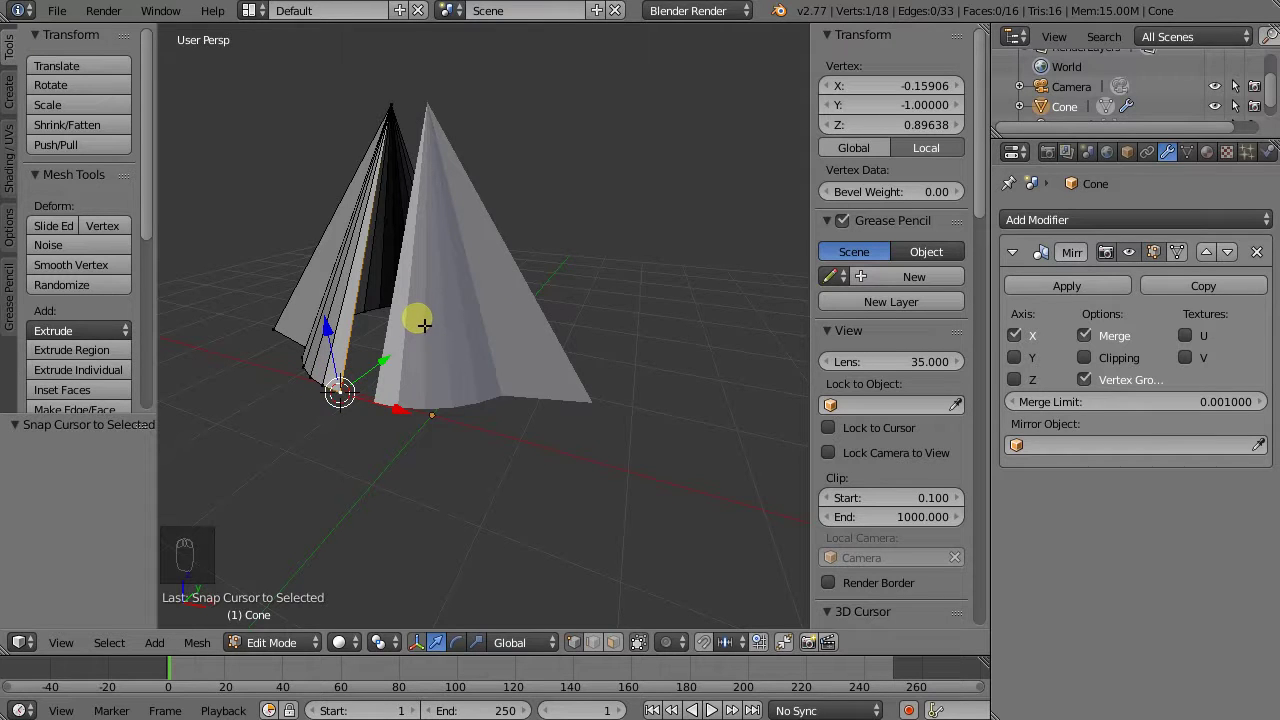
key("Tab")
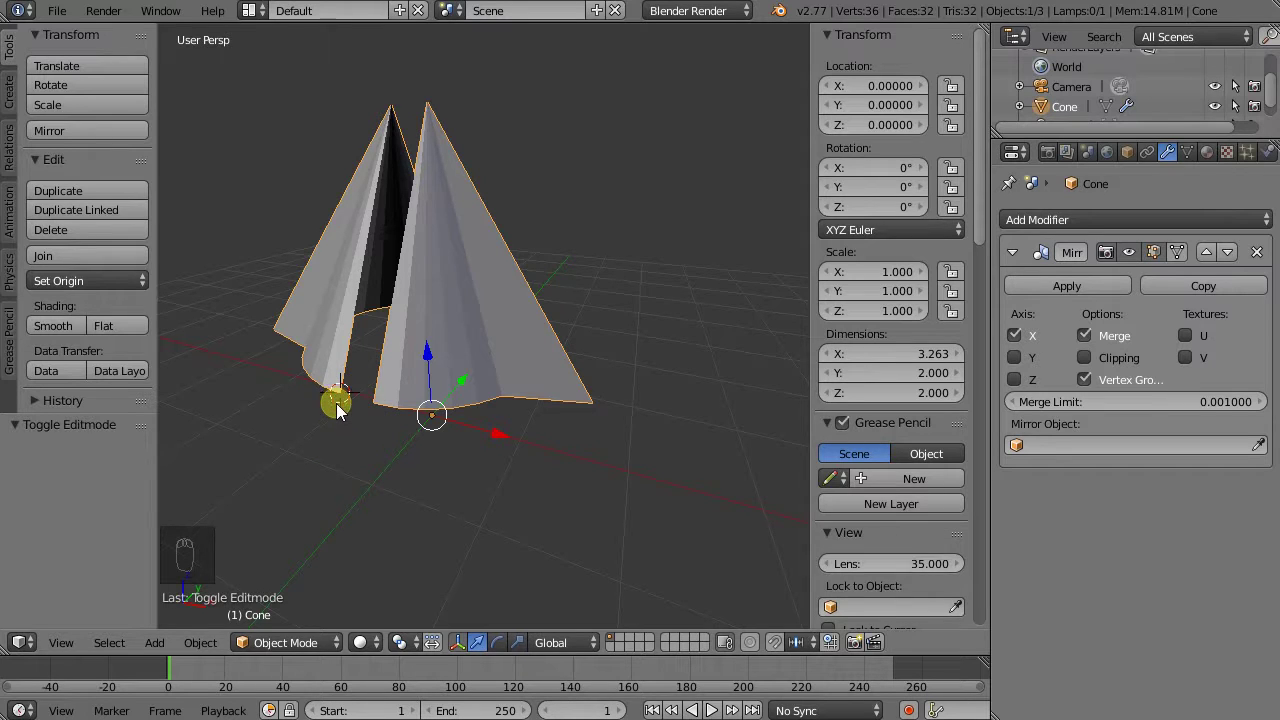
Set the cone's origin to the 3D cursor at the base vertex.
left_click(200, 643)
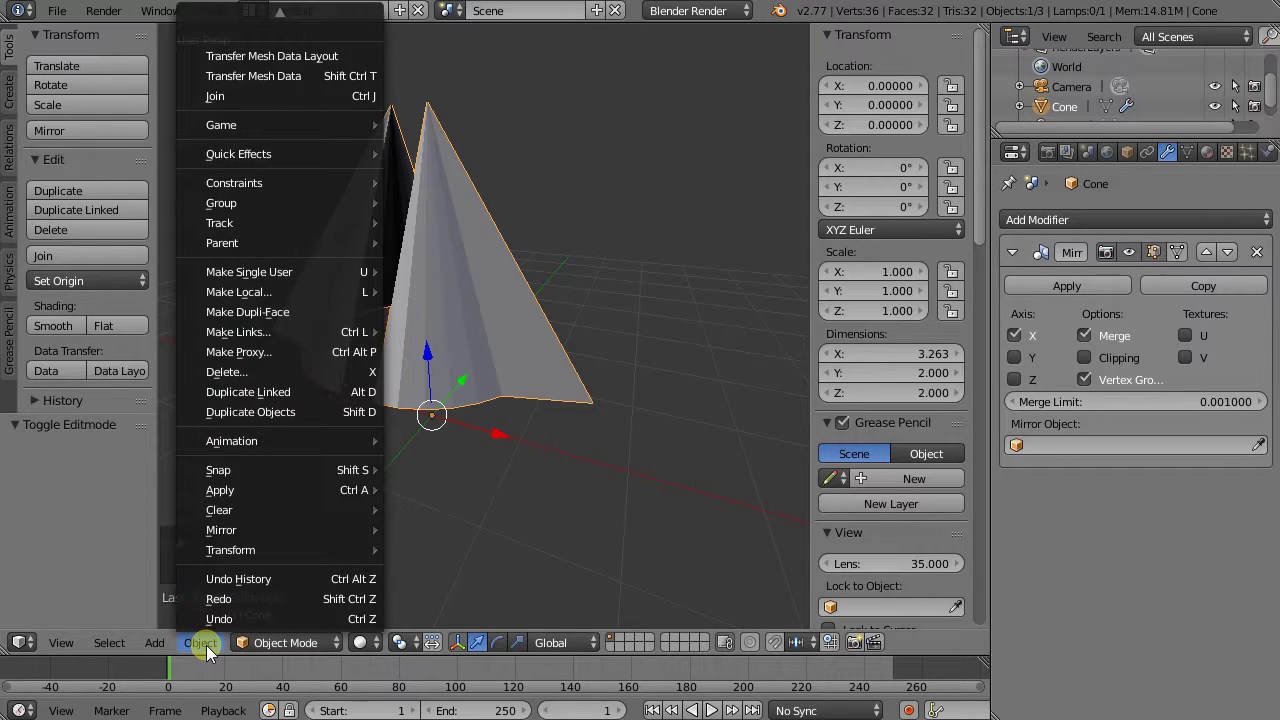
mouse_move(257, 553)
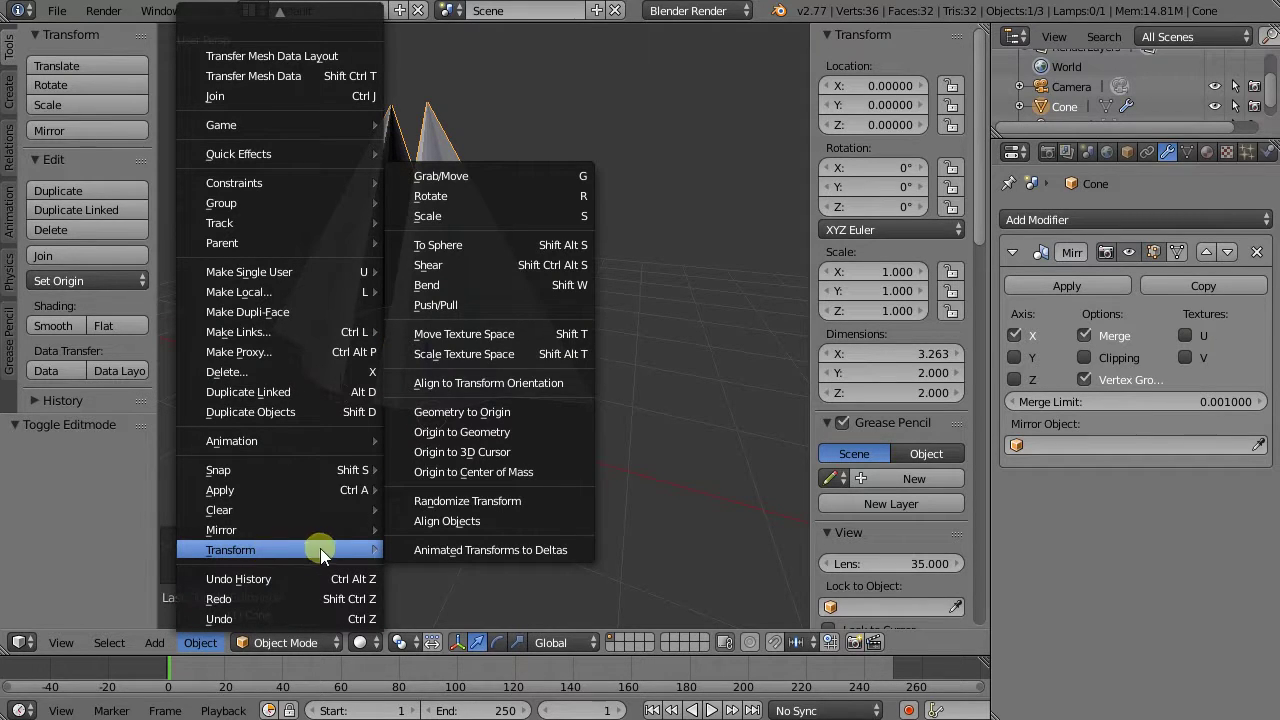
left_click(511, 453)
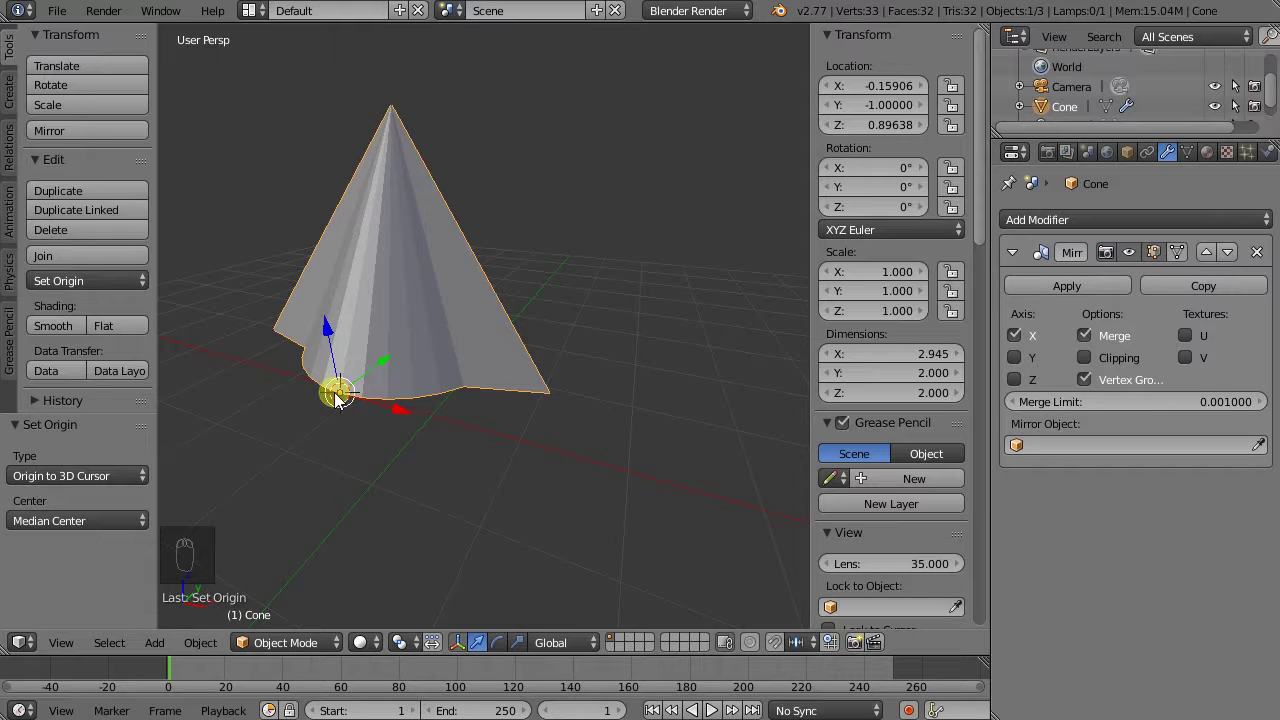
middle_click_drag(340, 396, 384, 411)
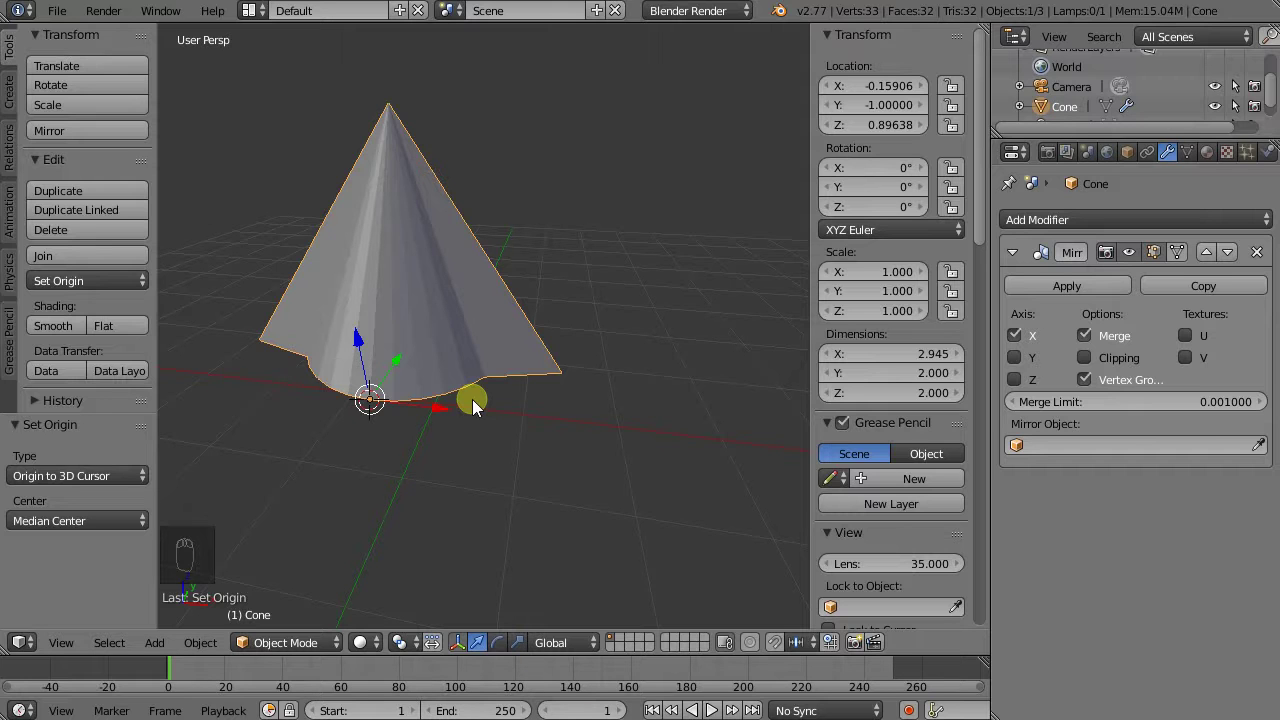
mouse_move(400, 399)
middle_mouse_down()
mouse_move(354, 366)
mouse_move(366, 286)
mouse_move(400, 371)
mouse_move(392, 390)
middle_mouse_up()
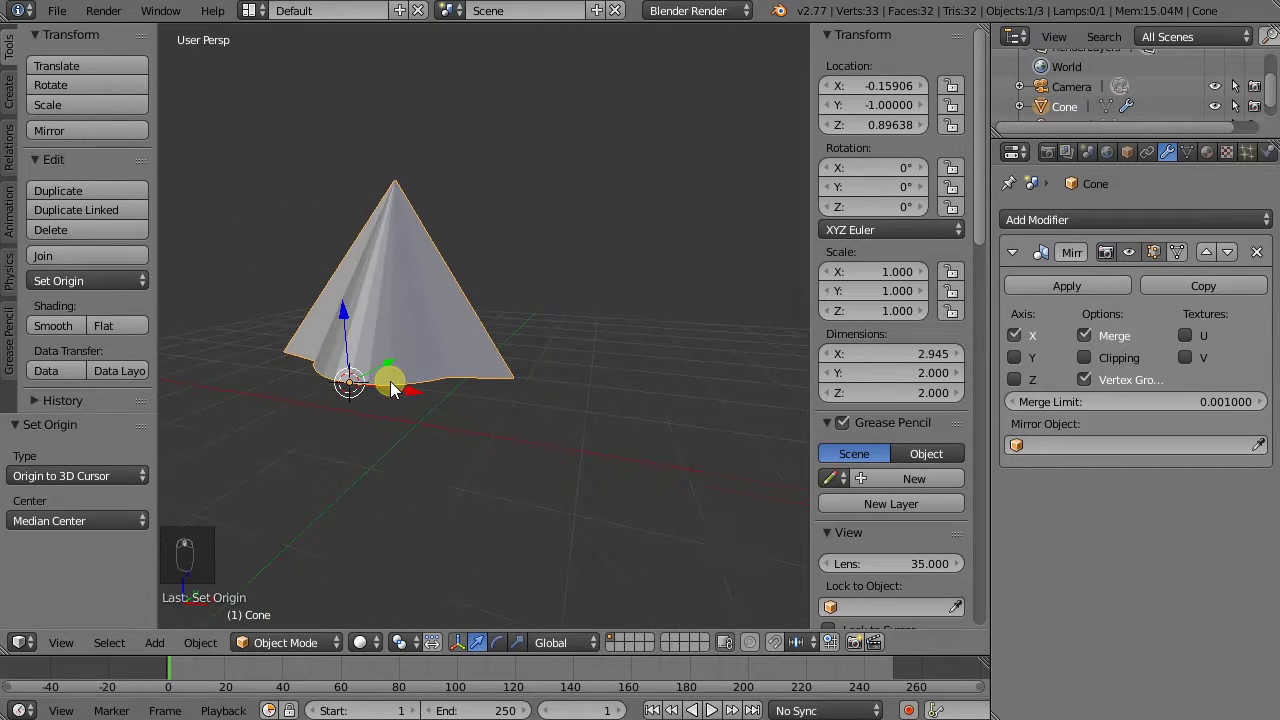
middle_click_drag(480, 337, 404, 378)
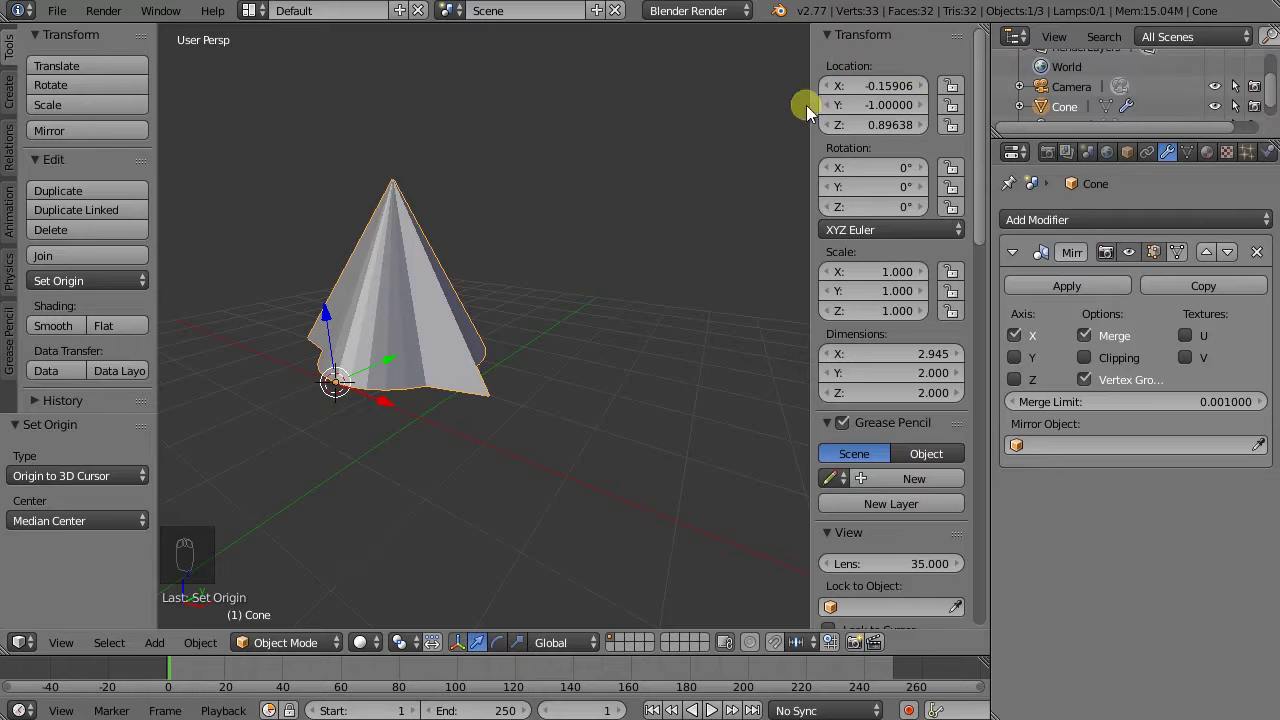
Reset the cone's location to X 0, Y 0, Z 0 in the N panel.
left_click(880, 90)
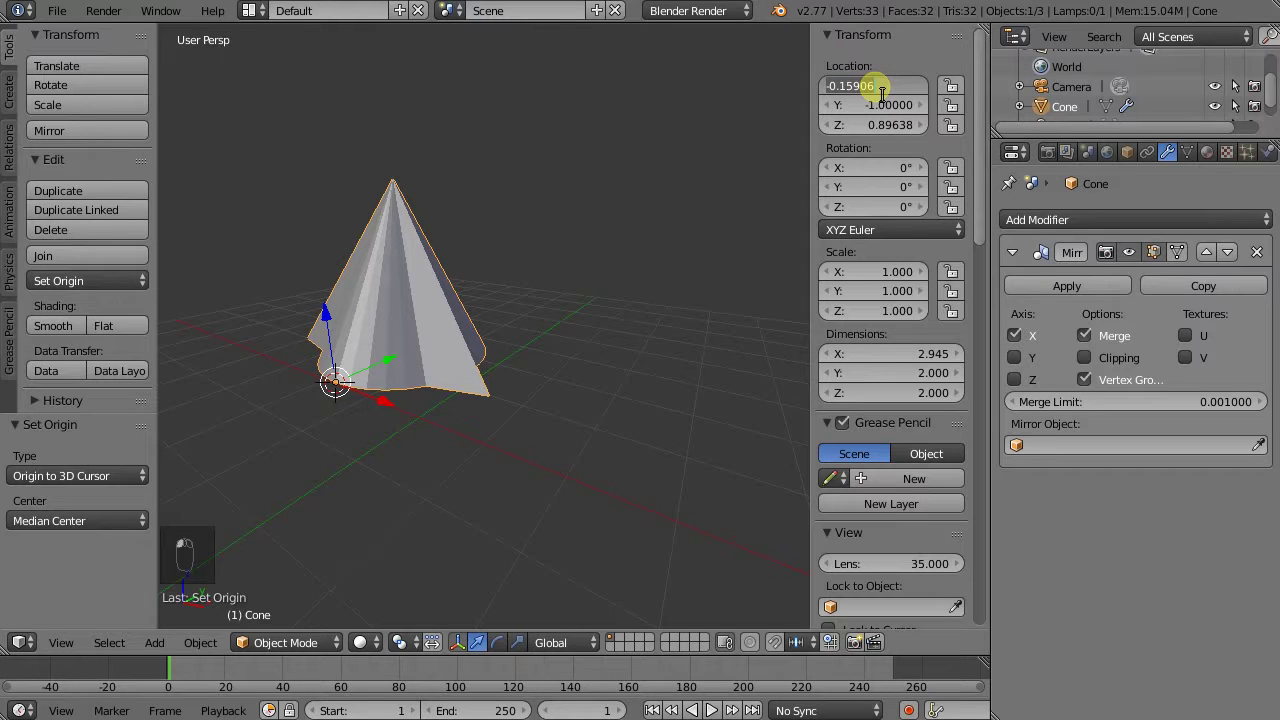
type("0")
key("Tab")
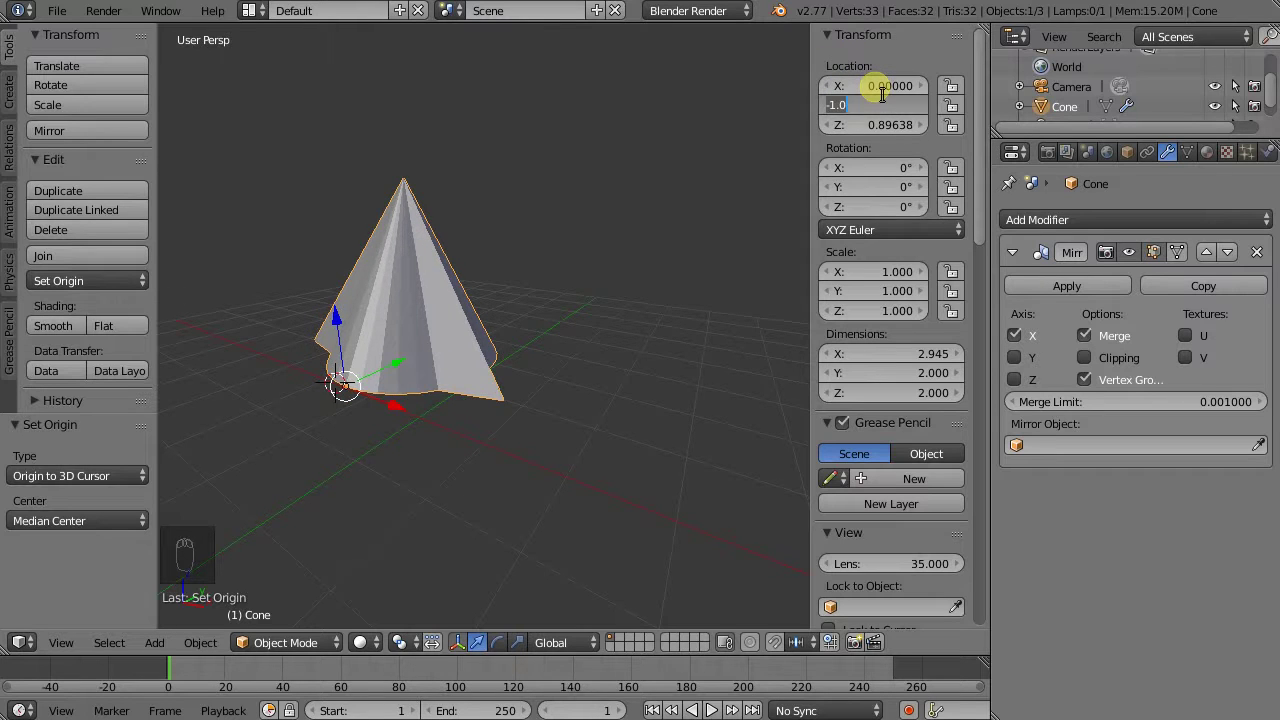
type("0")
key("Tab")
type("0")
key("Return")
middle_click_drag(443, 366, 455, 421)
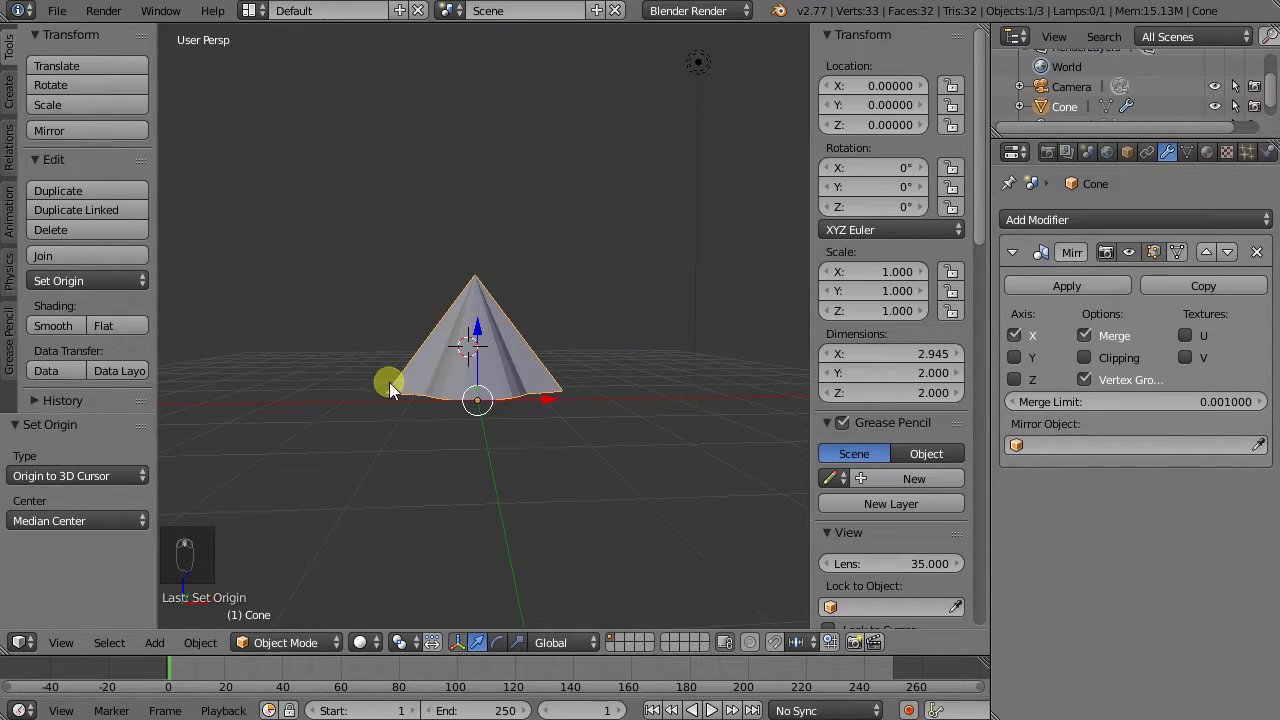
left_click(55, 641)
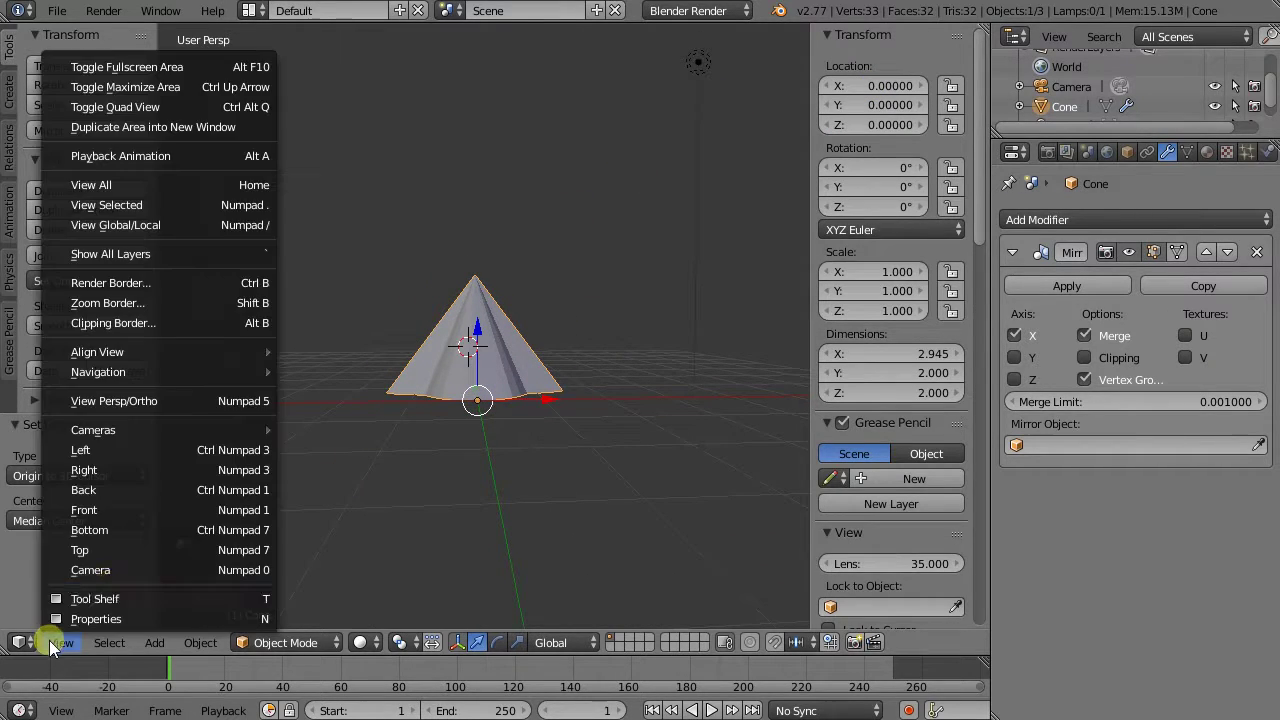
left_click(129, 511)
scroll(440, 400, "up", 7)
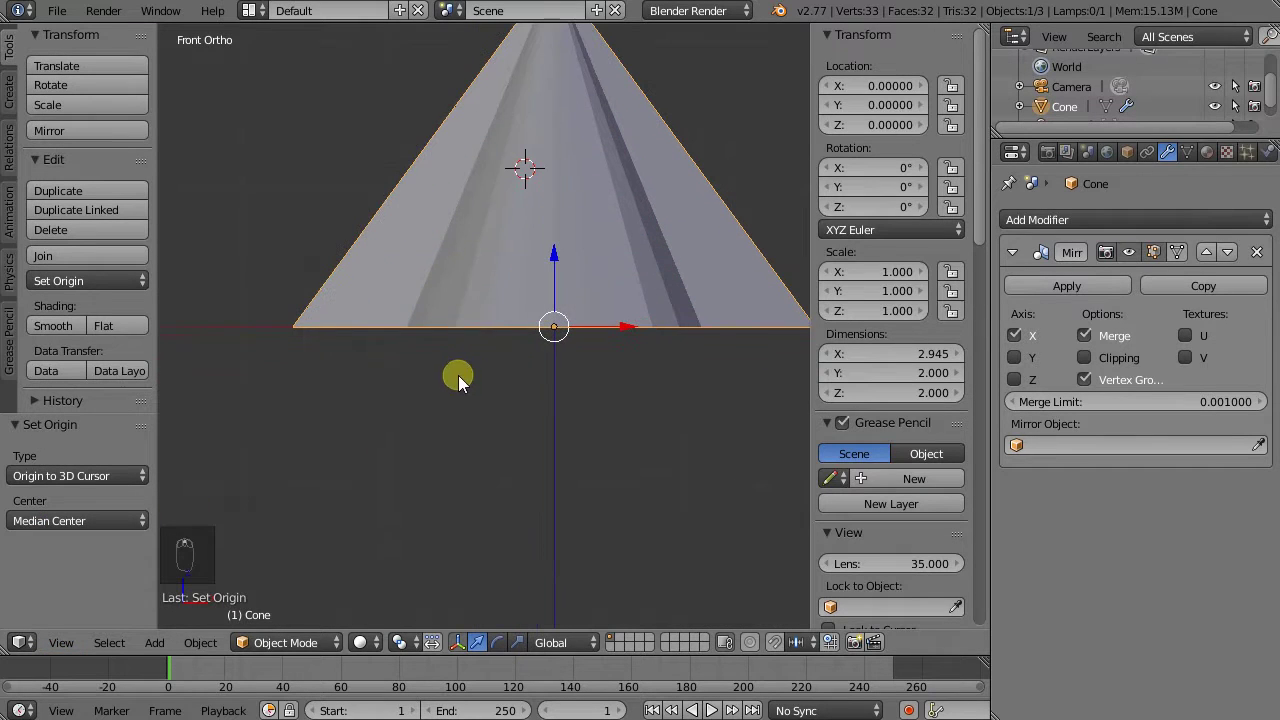
scroll(350, 458, "down", 4)
middle_click_drag(350, 458, 317, 466)
scroll(369, 409, "down", 5)
mouse_move(369, 409)
middle_mouse_down()
mouse_move(435, 412)
mouse_move(420, 440)
mouse_move(337, 429)
mouse_move(371, 423)
mouse_move(323, 434)
mouse_move(370, 425)
middle_mouse_up()
scroll(435, 412, "up", 7)
scroll(408, 437, "down", 6)
scroll(315, 438, "up", 3)
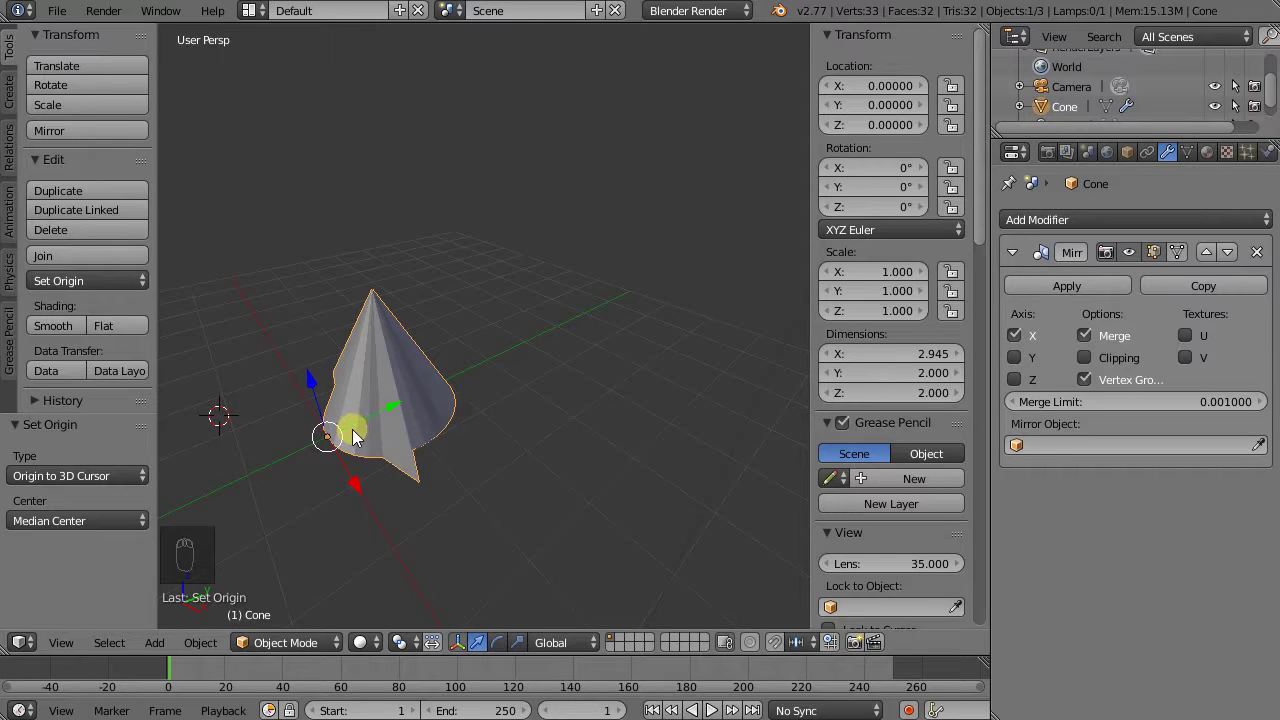
scroll(329, 437, "up", 2)
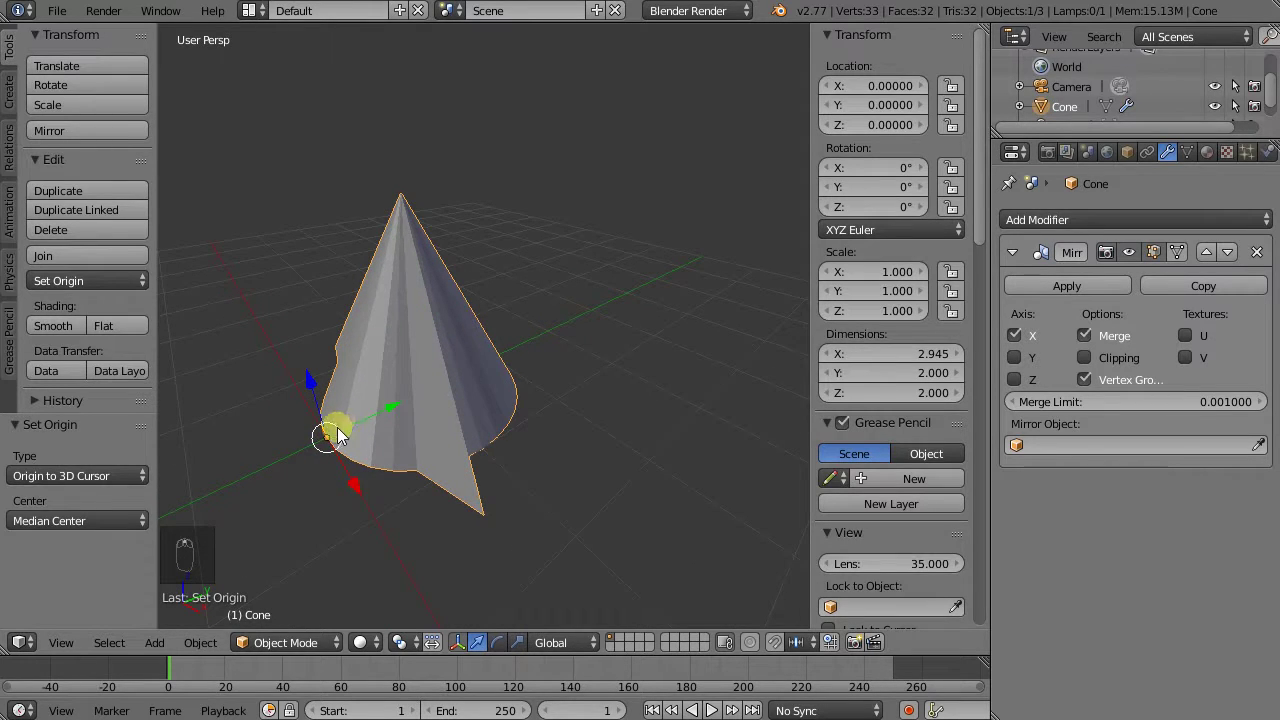
In Edit Mode, select a vertex on the cone's base rim.
key("Tab")
scroll(329, 457, "up", 2)
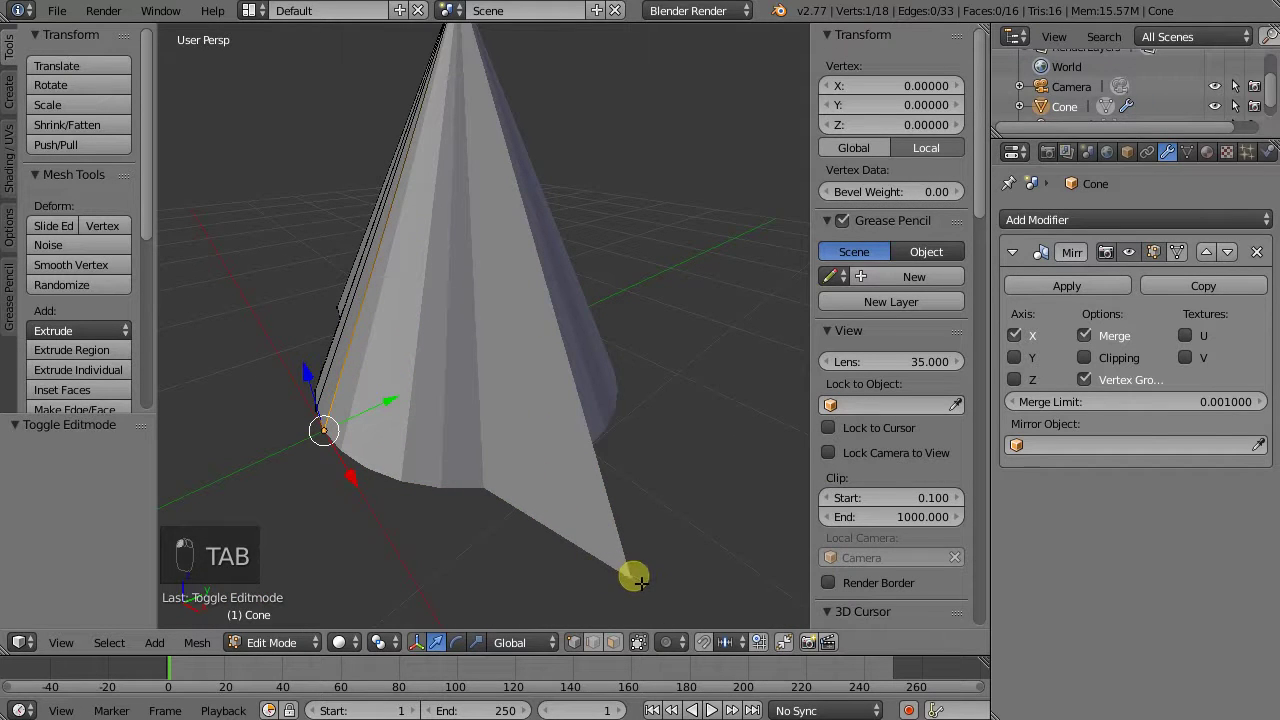
middle_click_drag(640, 576, 550, 530)
middle_click_drag(365, 479, 430, 472)
right_click(245, 392)
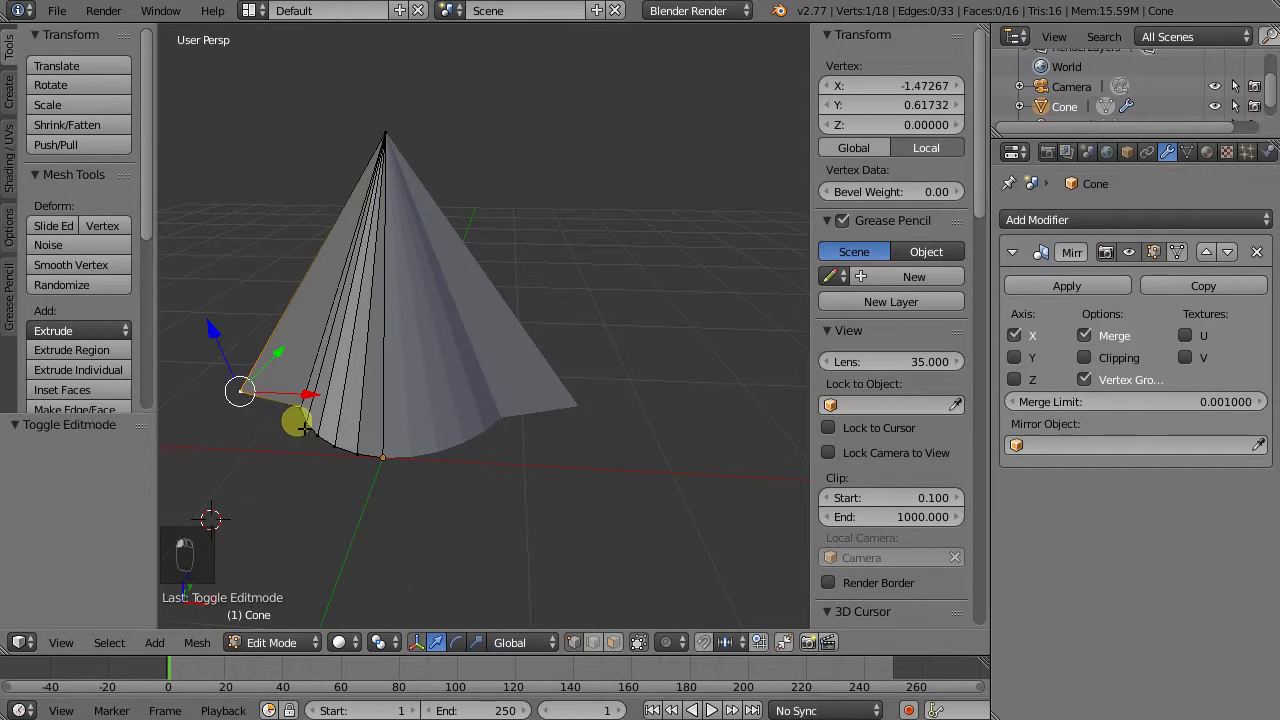
middle_click_drag(302, 424, 432, 434, "shift")
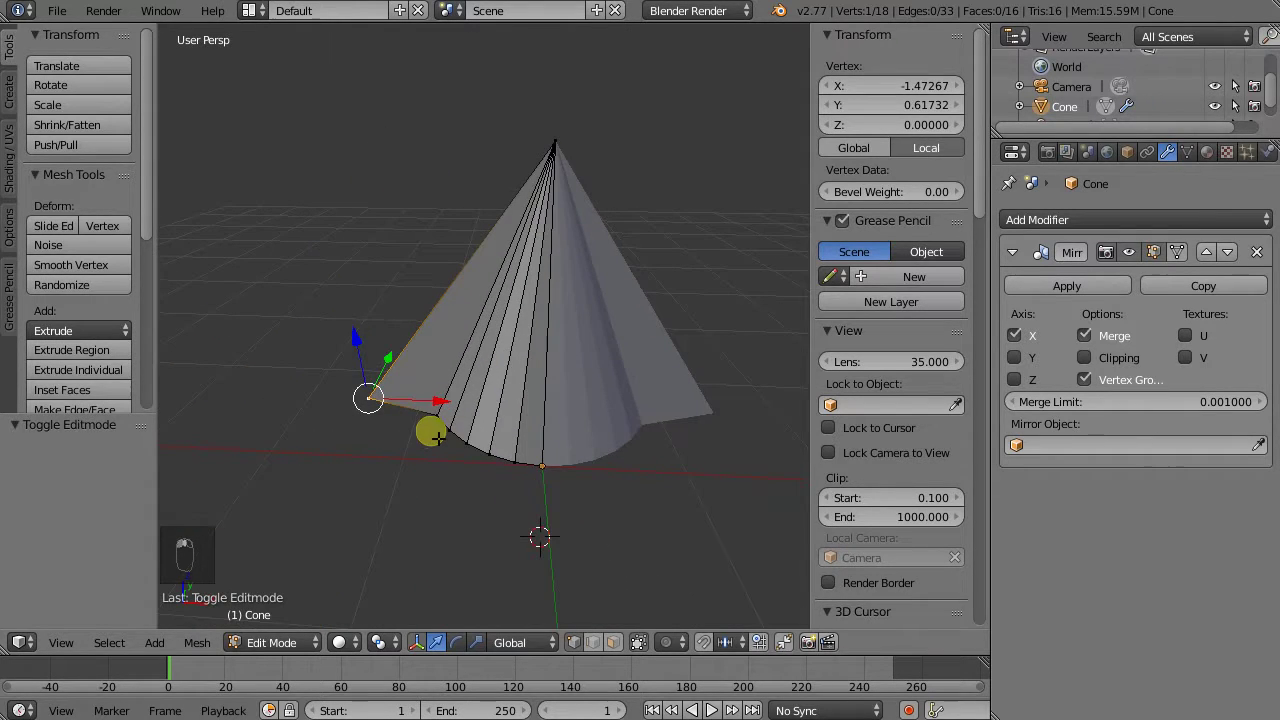
Snap the 3D cursor to that vertex and return to Object Mode.
left_click(198, 645)
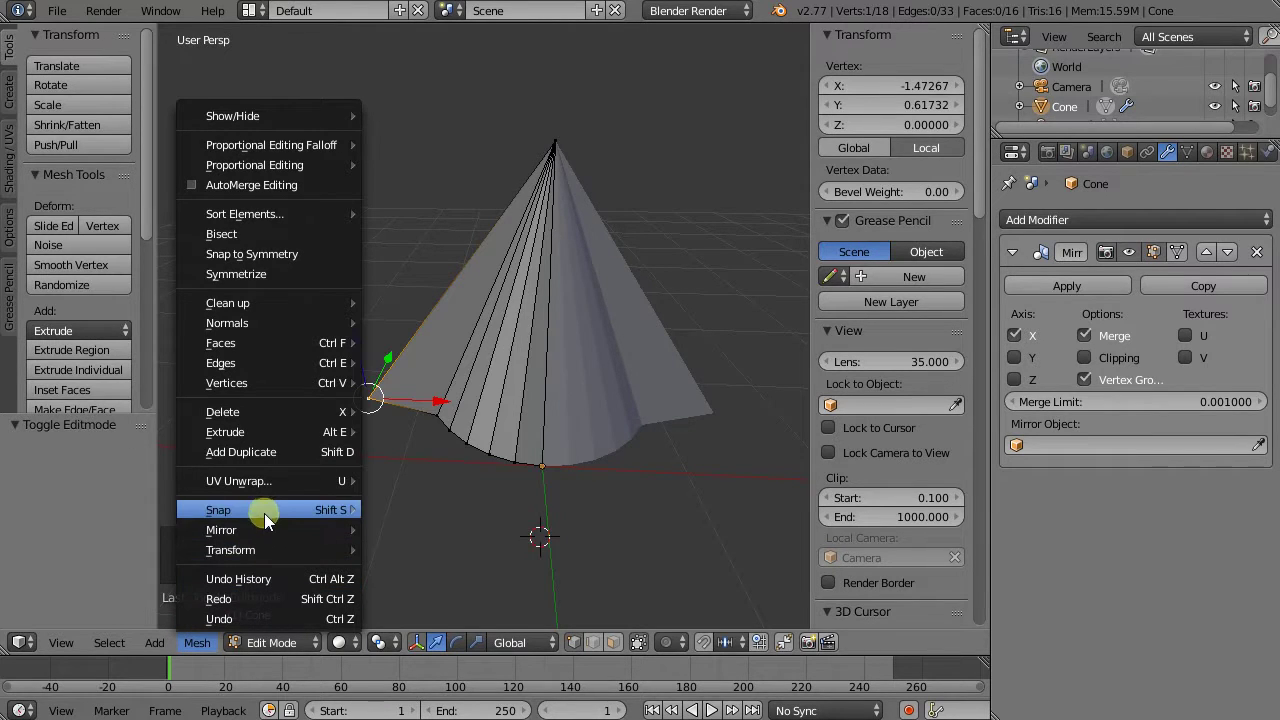
mouse_move(264, 511)
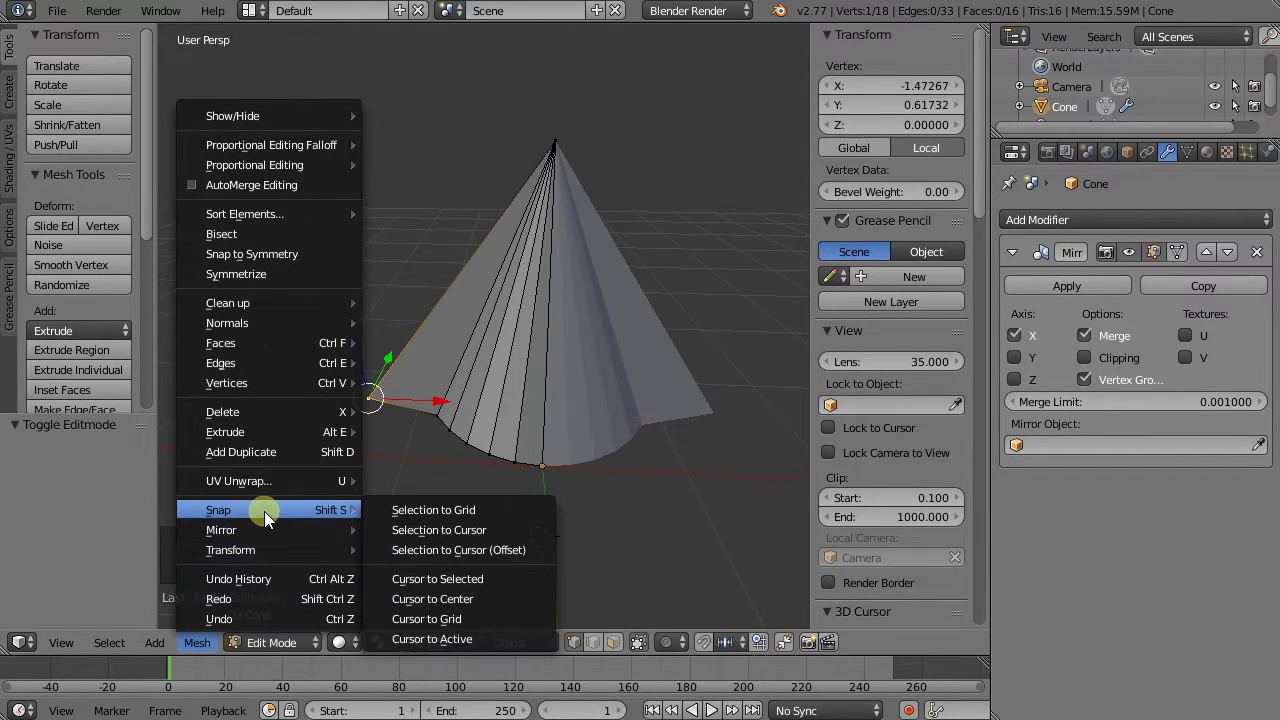
left_click(500, 584)
middle_click_drag(363, 434, 400, 420)
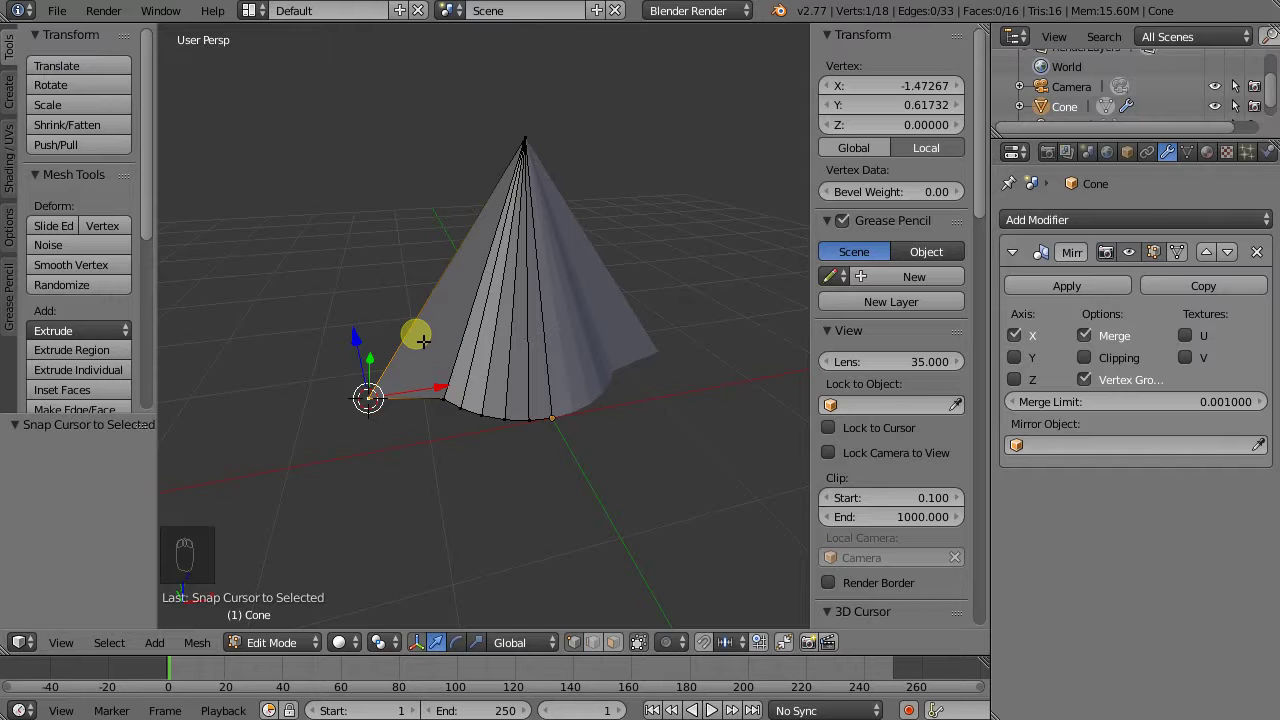
key("Tab")
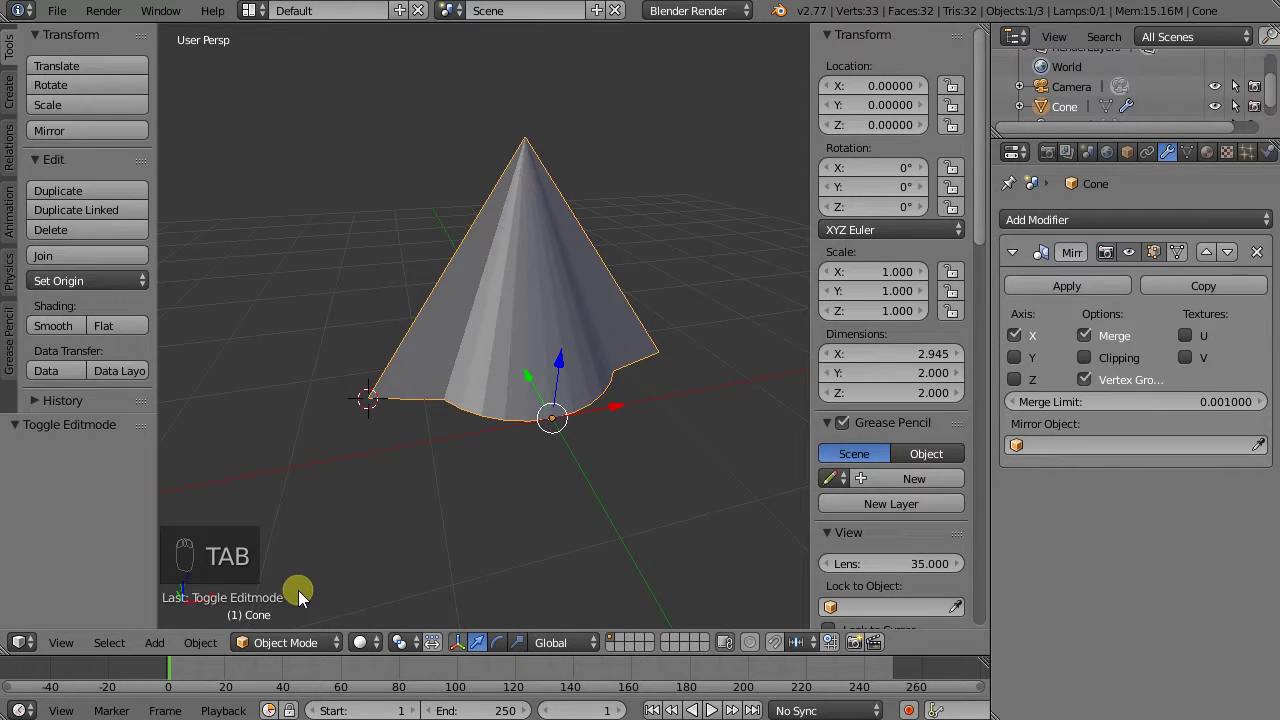
Add a cube mesh at the 3D cursor.
left_click(155, 642)
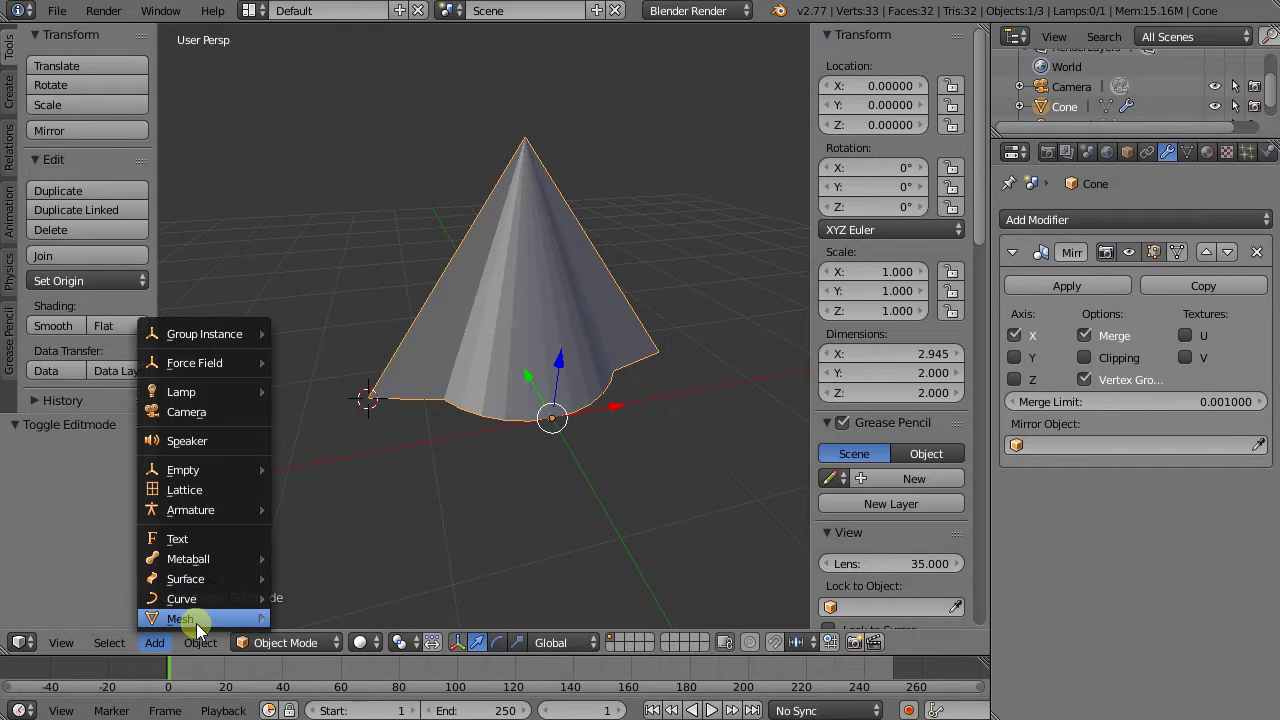
mouse_move(193, 622)
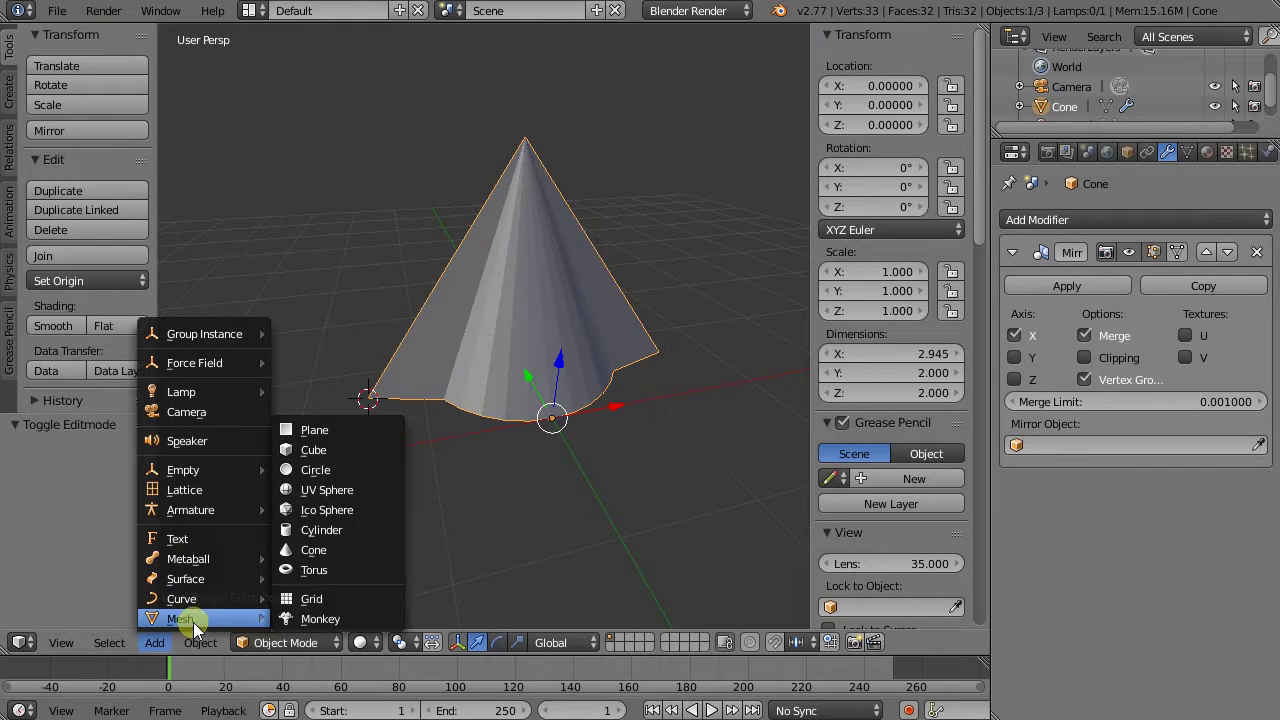
left_click(349, 457)
middle_click_drag(466, 457, 467, 423)
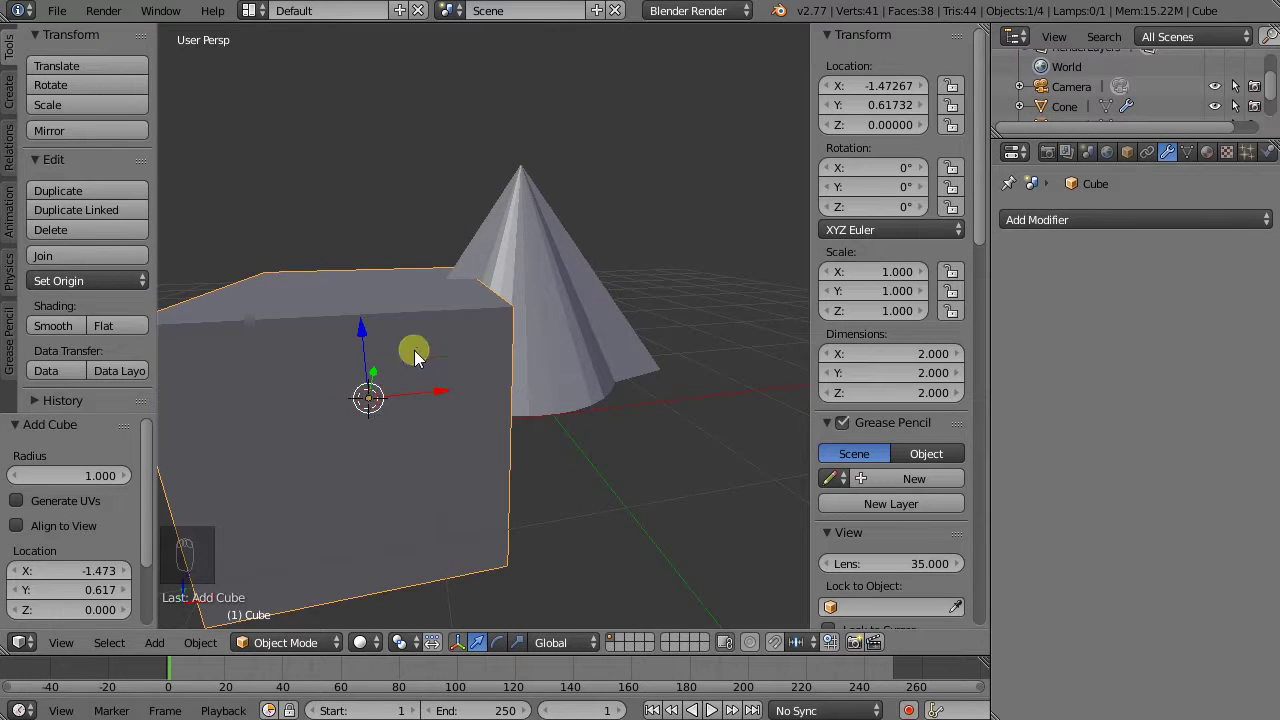
middle_click_drag(437, 440, 432, 405)
scroll(337, 428, "down", 5)
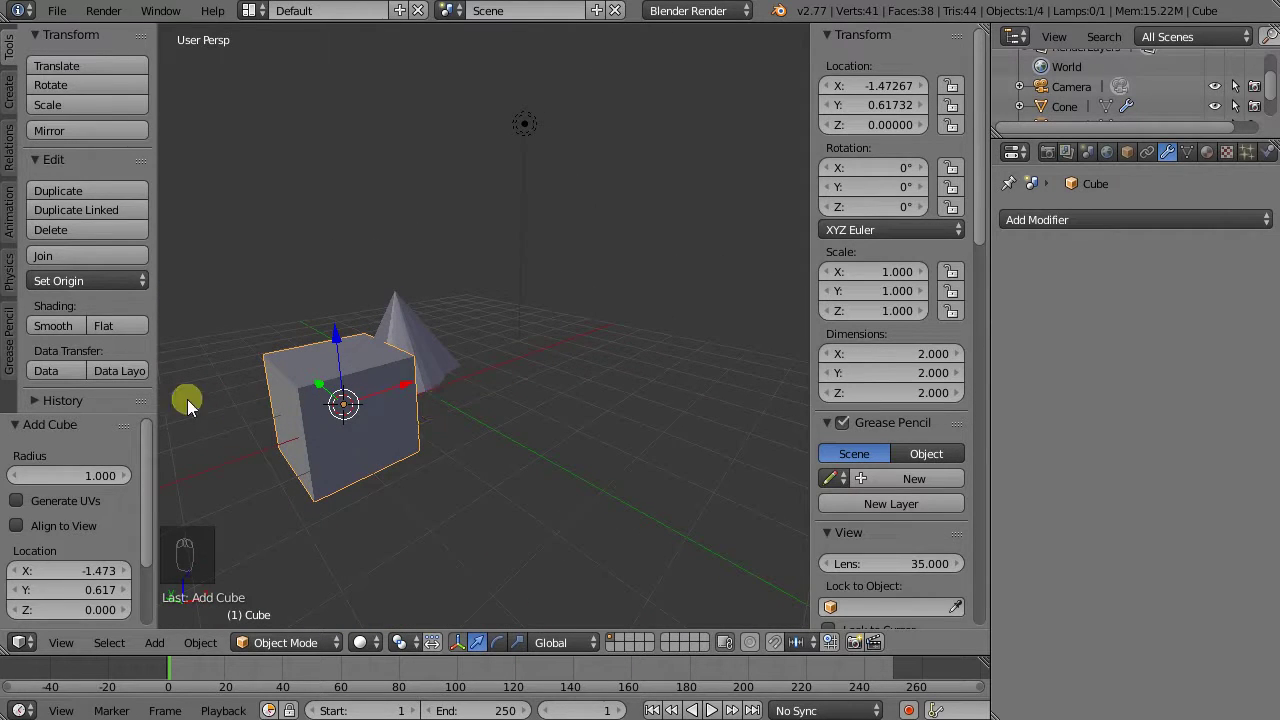
Move the cone along the Y axis away from the cube.
right_click(423, 348)
middle_click_drag(423, 348, 166, 420)
key("g")
key("y")
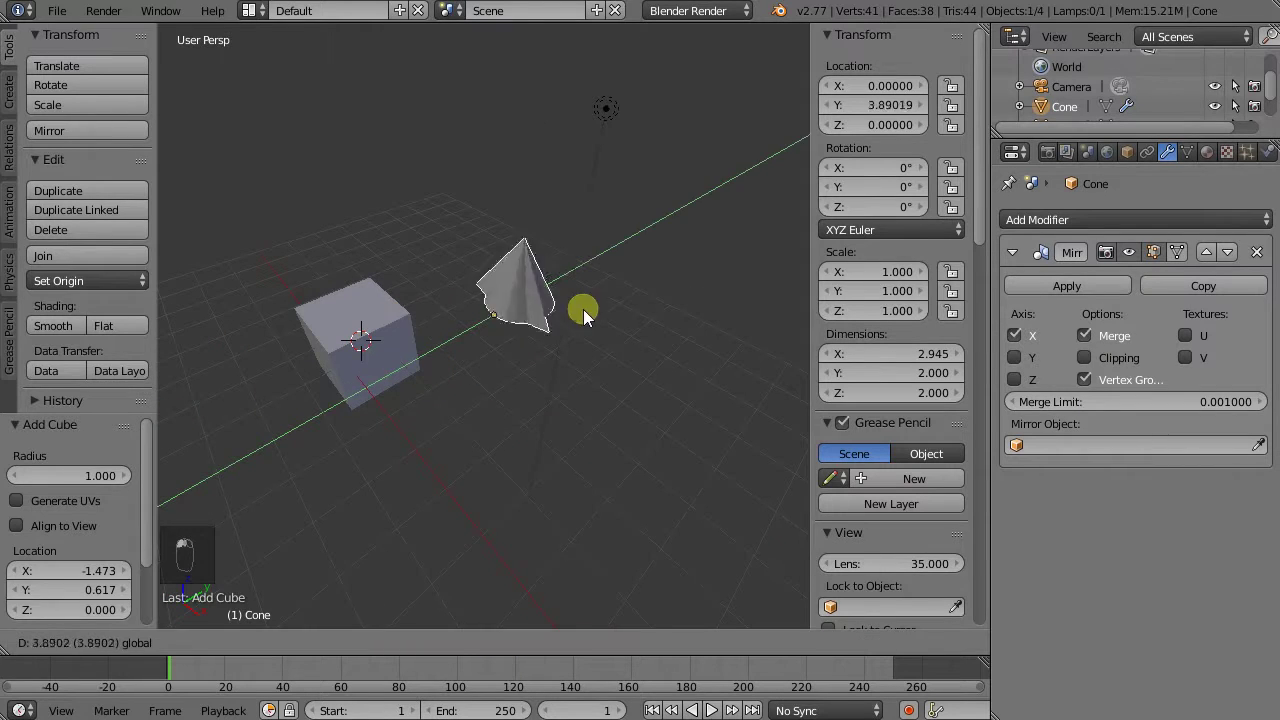
left_click(650, 245)
Select the cube and enter Edit Mode.
right_click(339, 361)
middle_click_drag(320, 375, 429, 343)
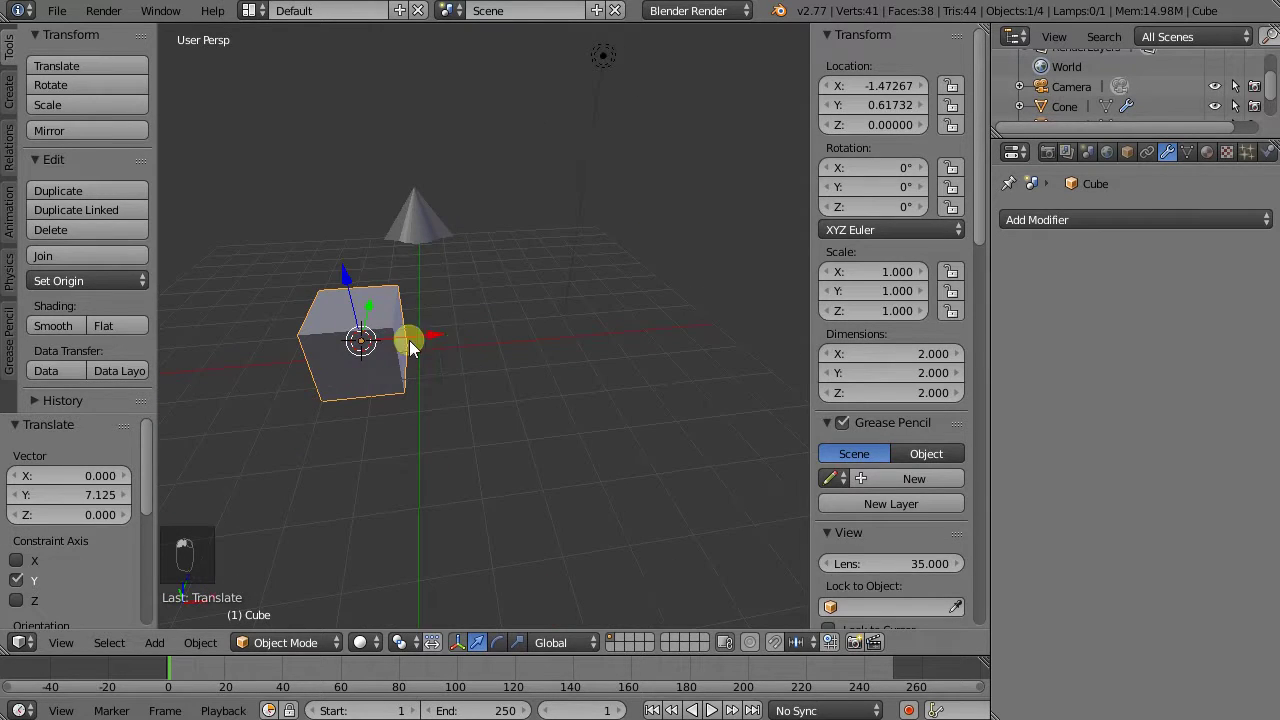
key("Tab")
key("ctrl+Tab")
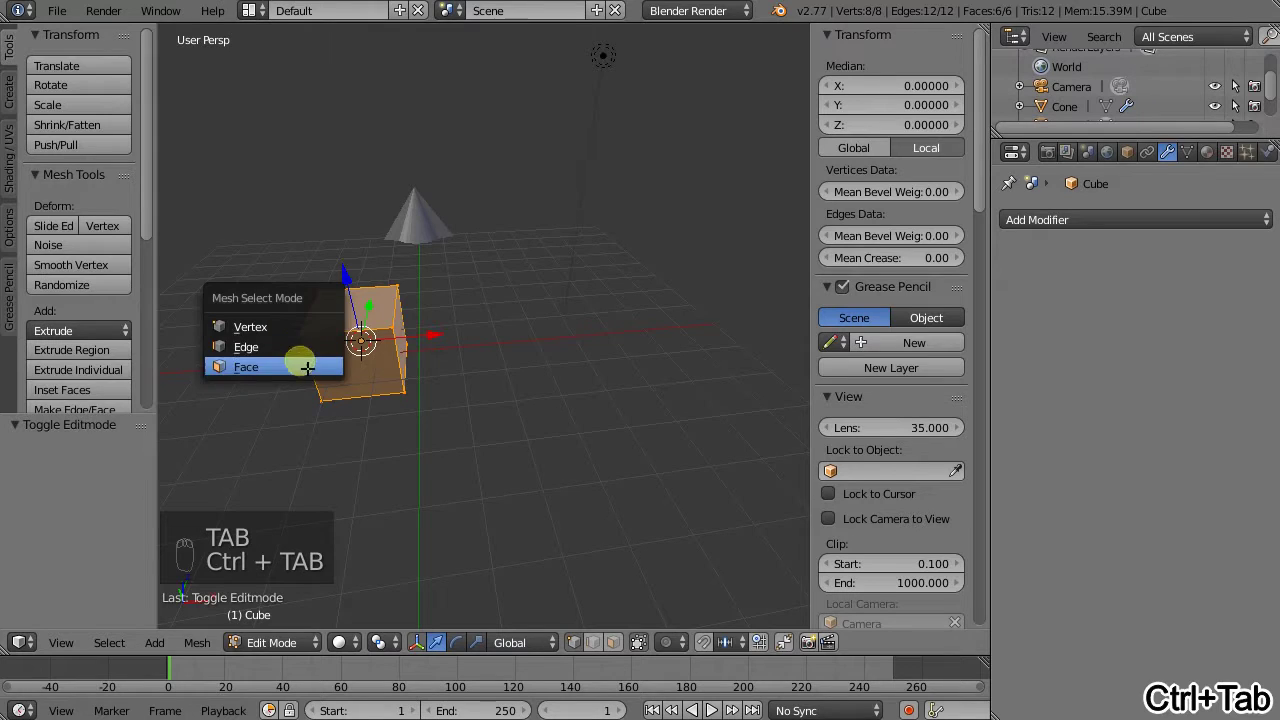
In Face select mode, scale the cube's top face by 1.721.
left_click(300, 363)
right_click(328, 308)
middle_click_drag(328, 308, 484, 338)
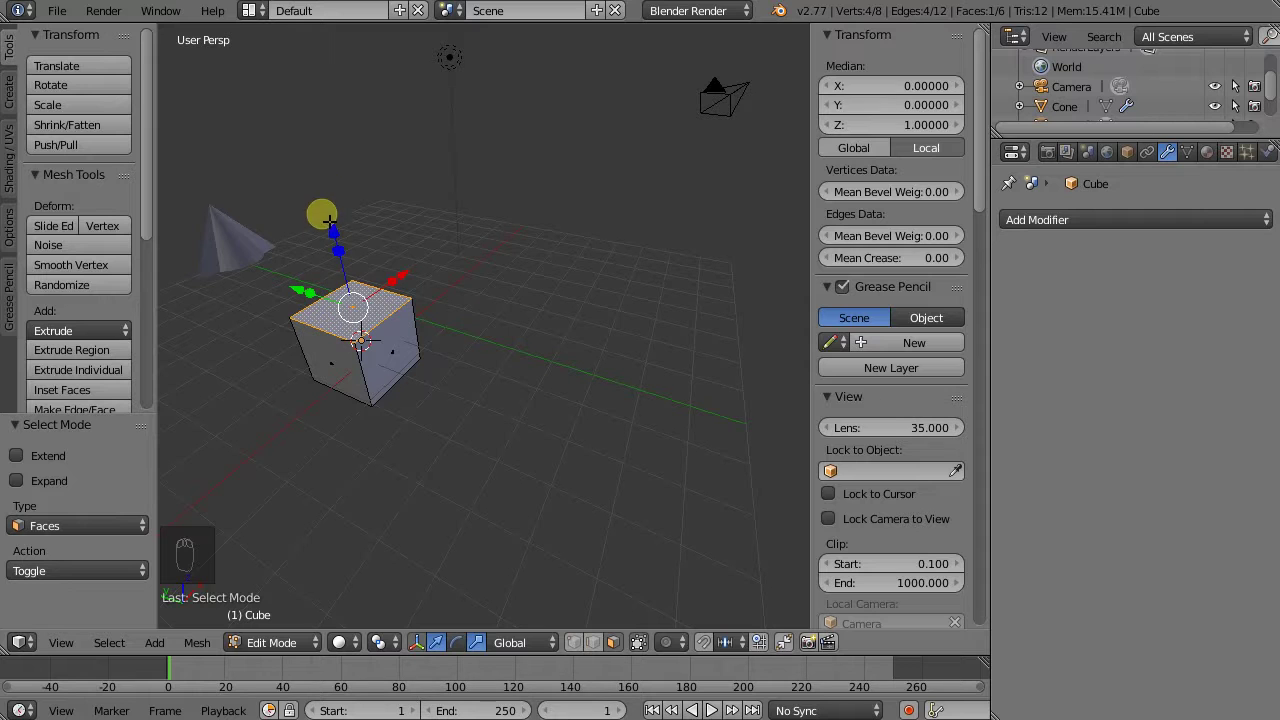
mouse_move(296, 289)
middle_mouse_down()
mouse_move(357, 300)
mouse_move(286, 303)
mouse_move(337, 303)
mouse_move(293, 291)
middle_mouse_up()
key("s")
left_click(311, 310)
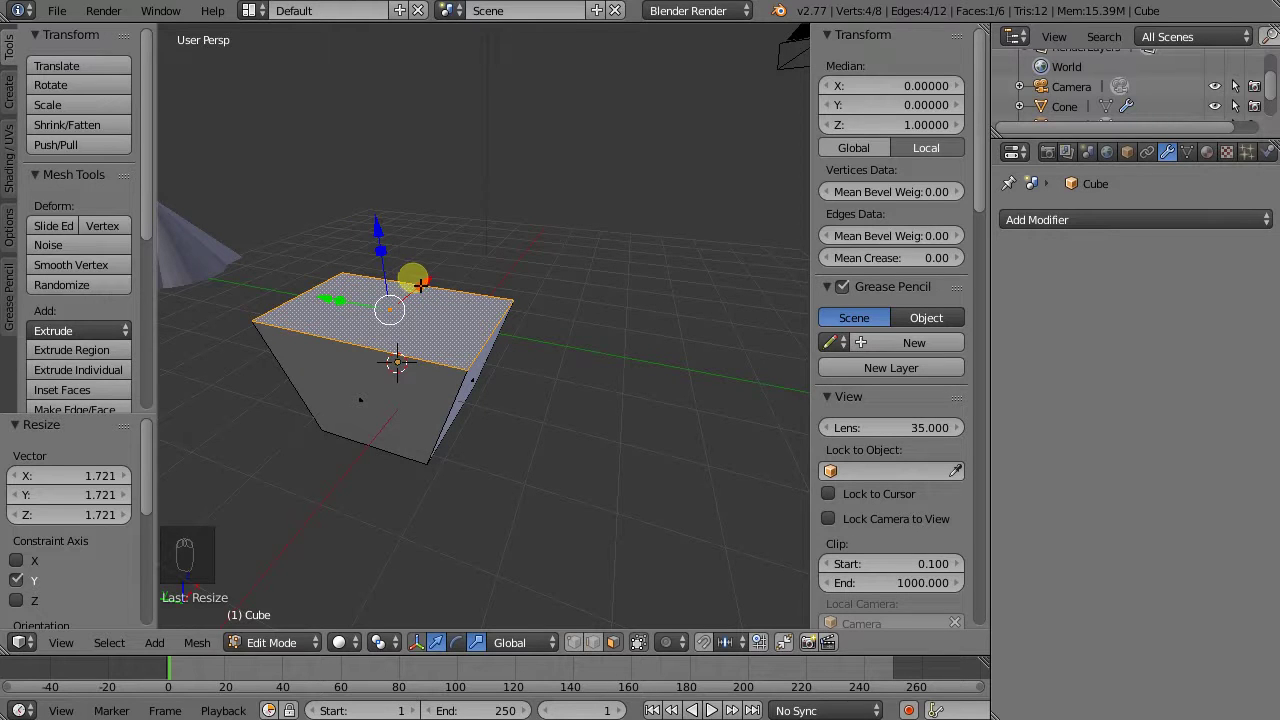
Rotate the top face 25° around the X axis and start a loop cut around the cube.
key("r")
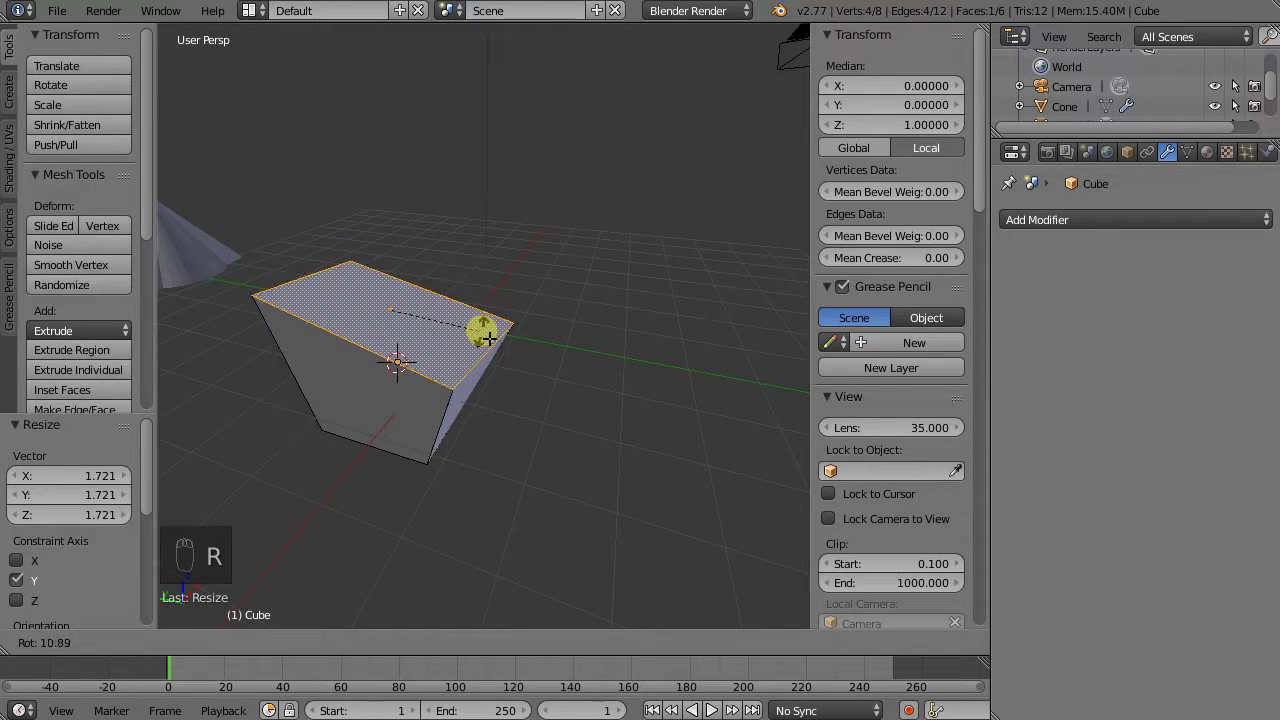
key("x")
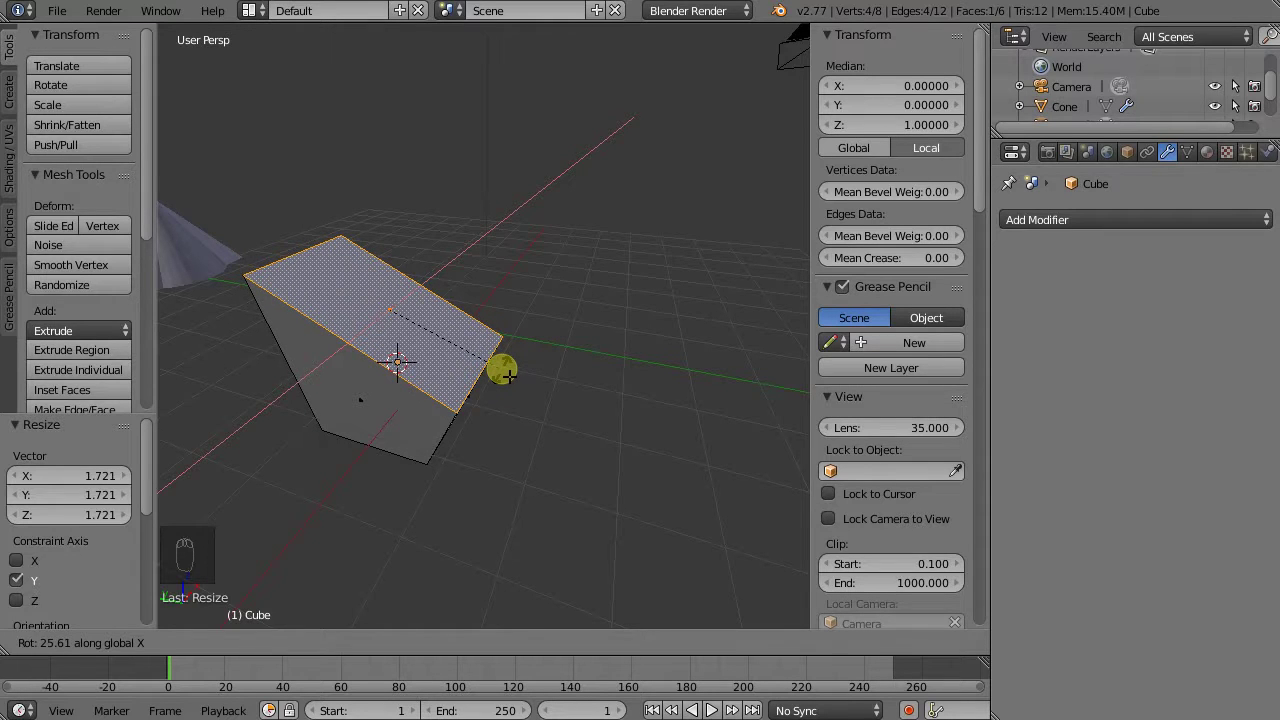
type("25")
key("Return")
middle_click_drag(505, 373, 440, 396)
middle_click_drag(319, 320, 374, 359)
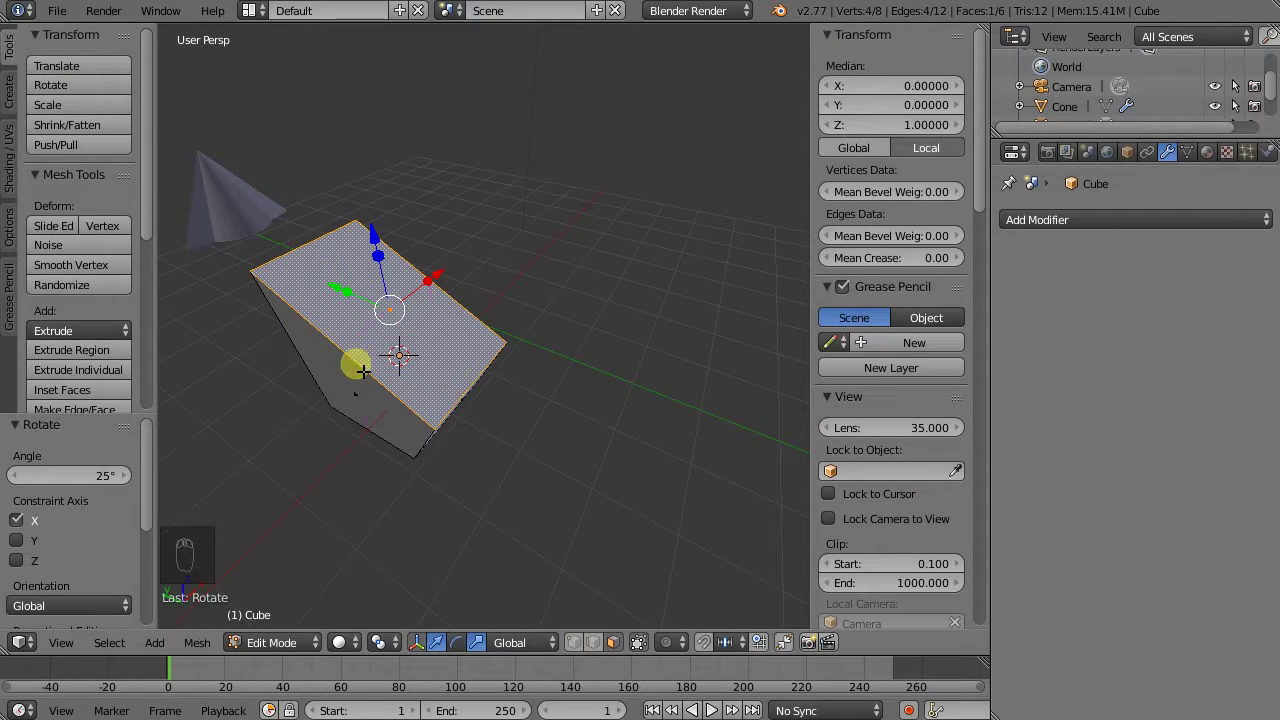
key("ctrl+r")
left_click(355, 362)
Confirm the loop cut across the block's middle, undoing a trial edge move.
left_click(333, 346)
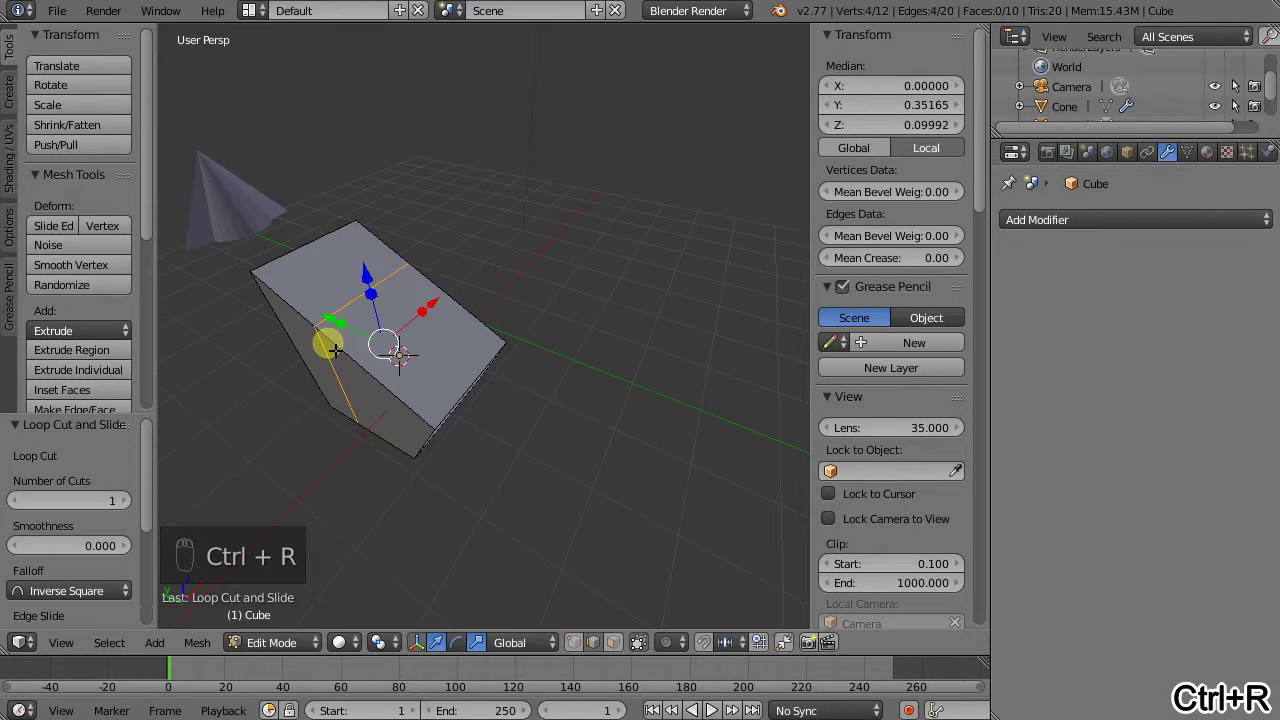
right_click(283, 263)
middle_click_drag(306, 238, 273, 238)
left_click_drag(247, 244, 252, 308)
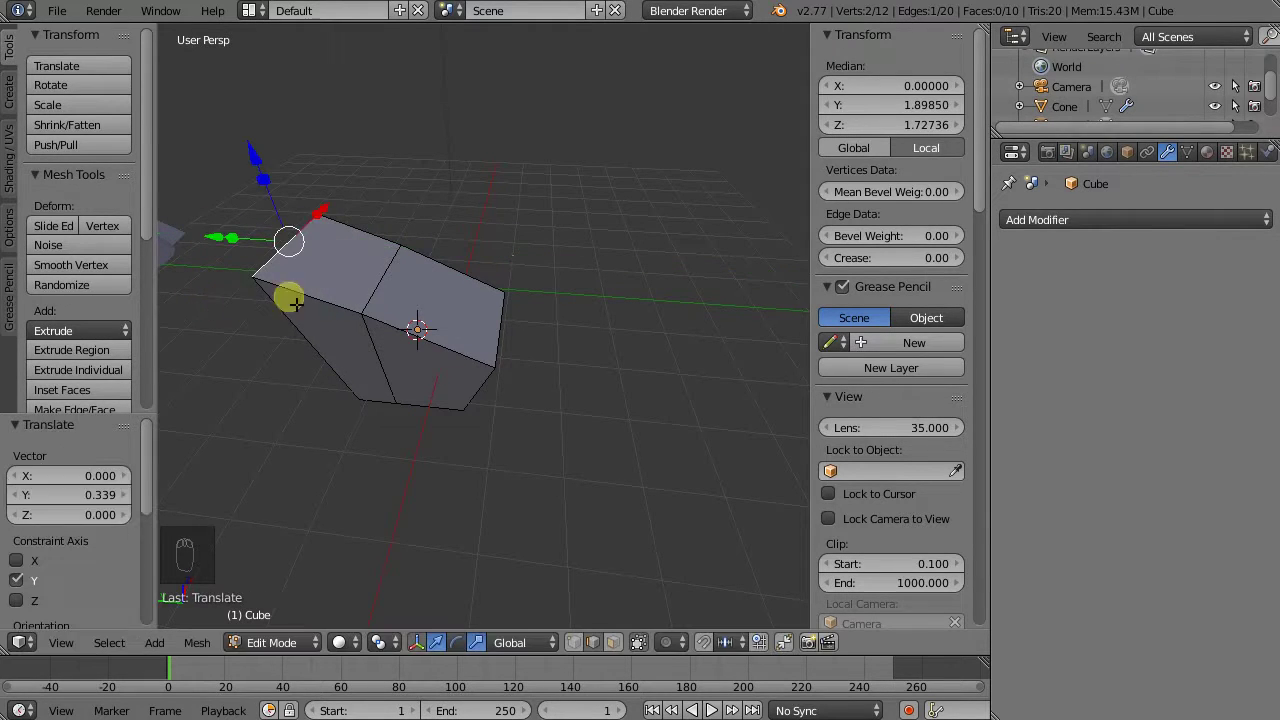
key("ctrl+z")
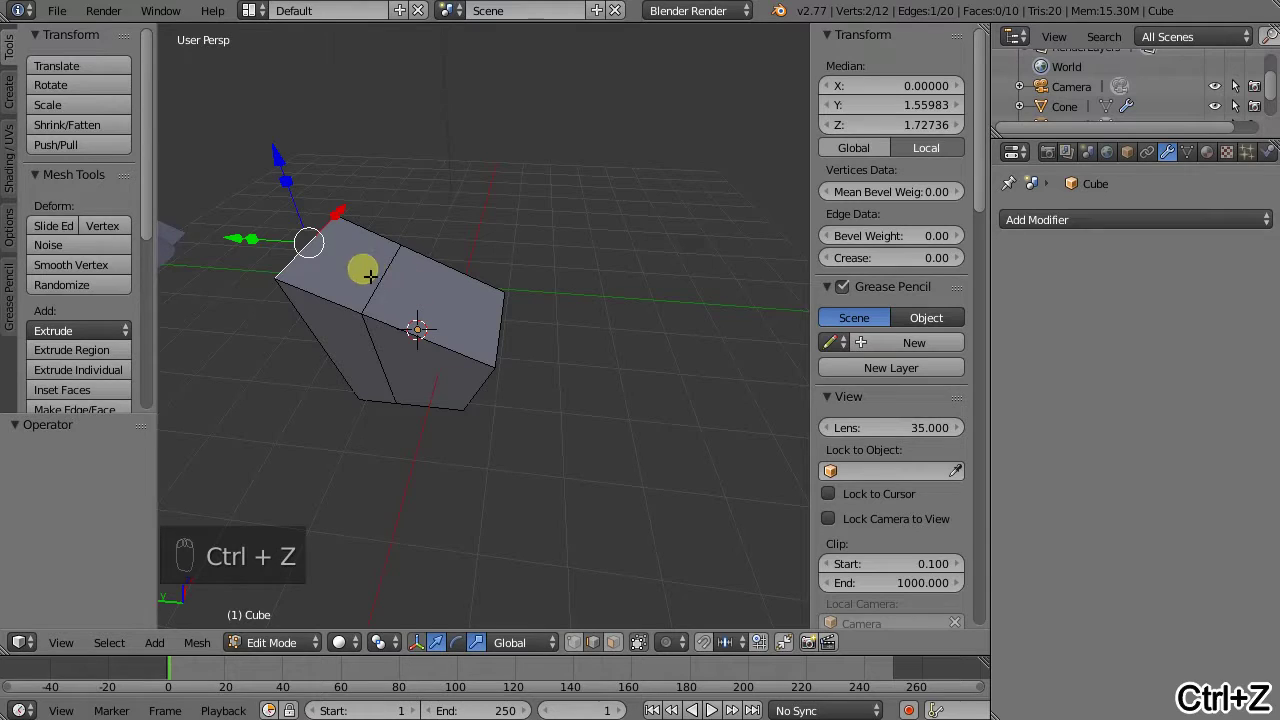
Switch back to Face select mode and select the top face of one half.
right_click(326, 305)
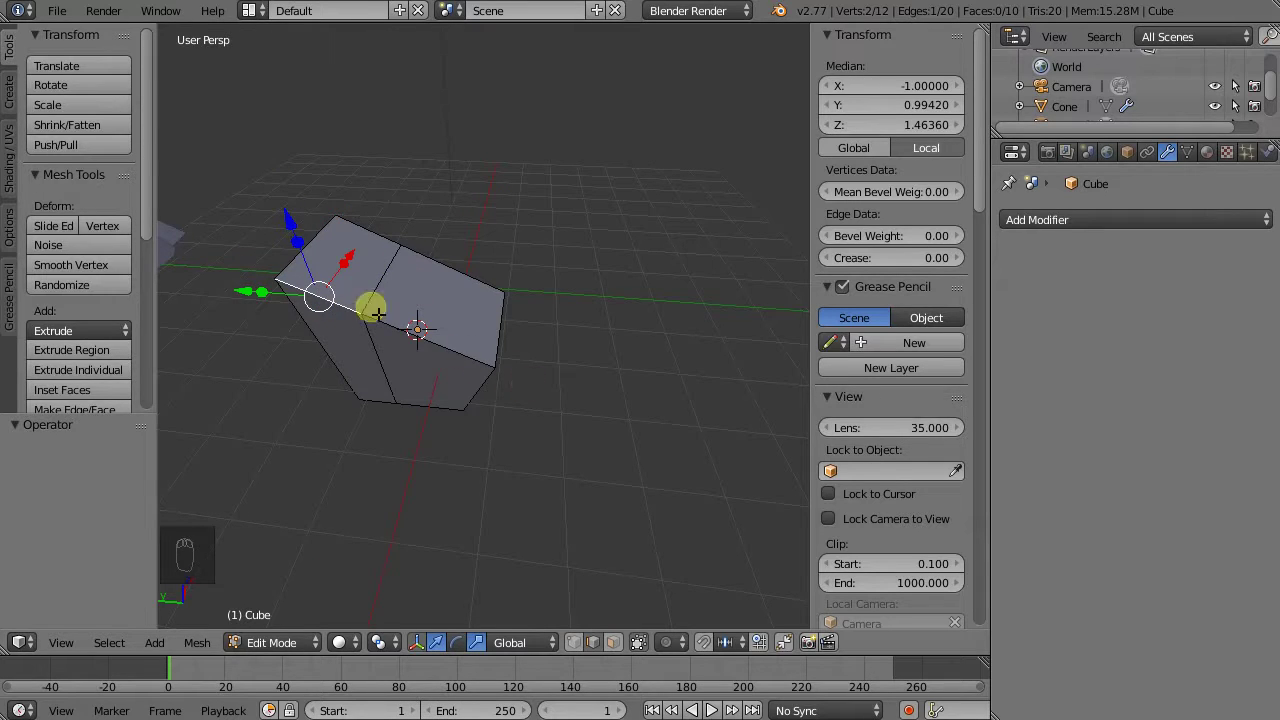
middle_click_drag(372, 296, 408, 331)
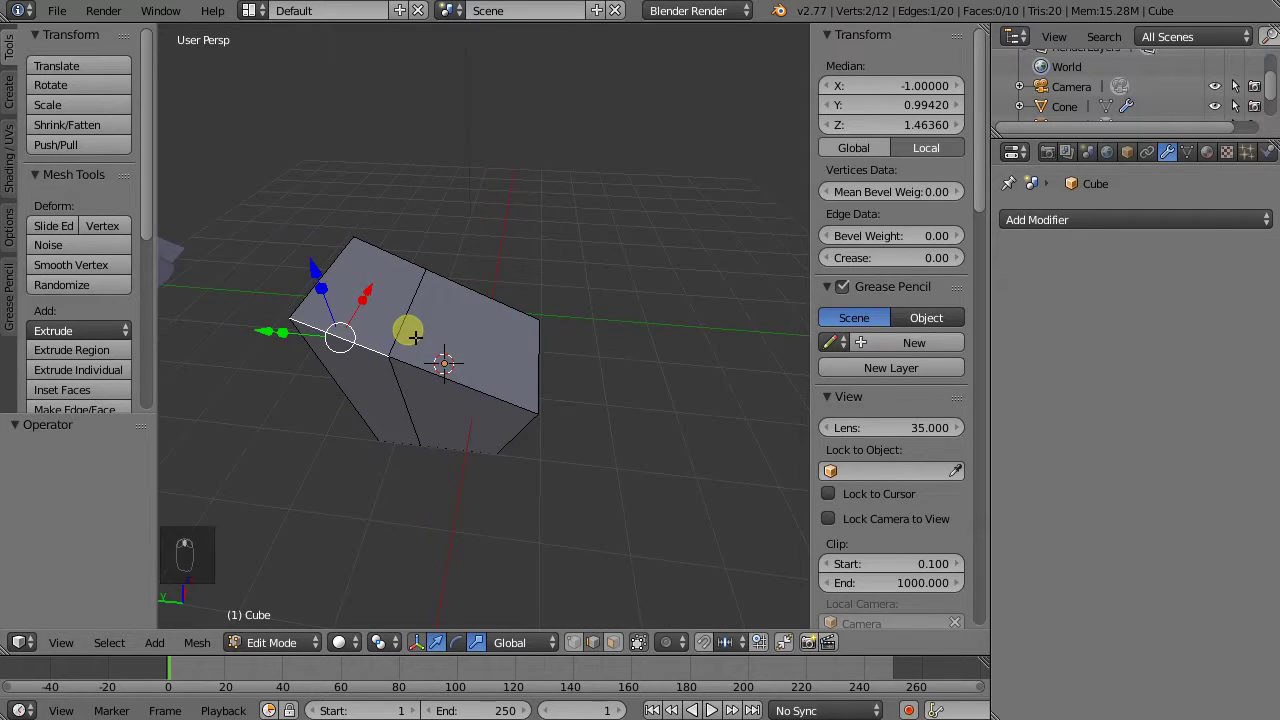
key("ctrl+Tab")
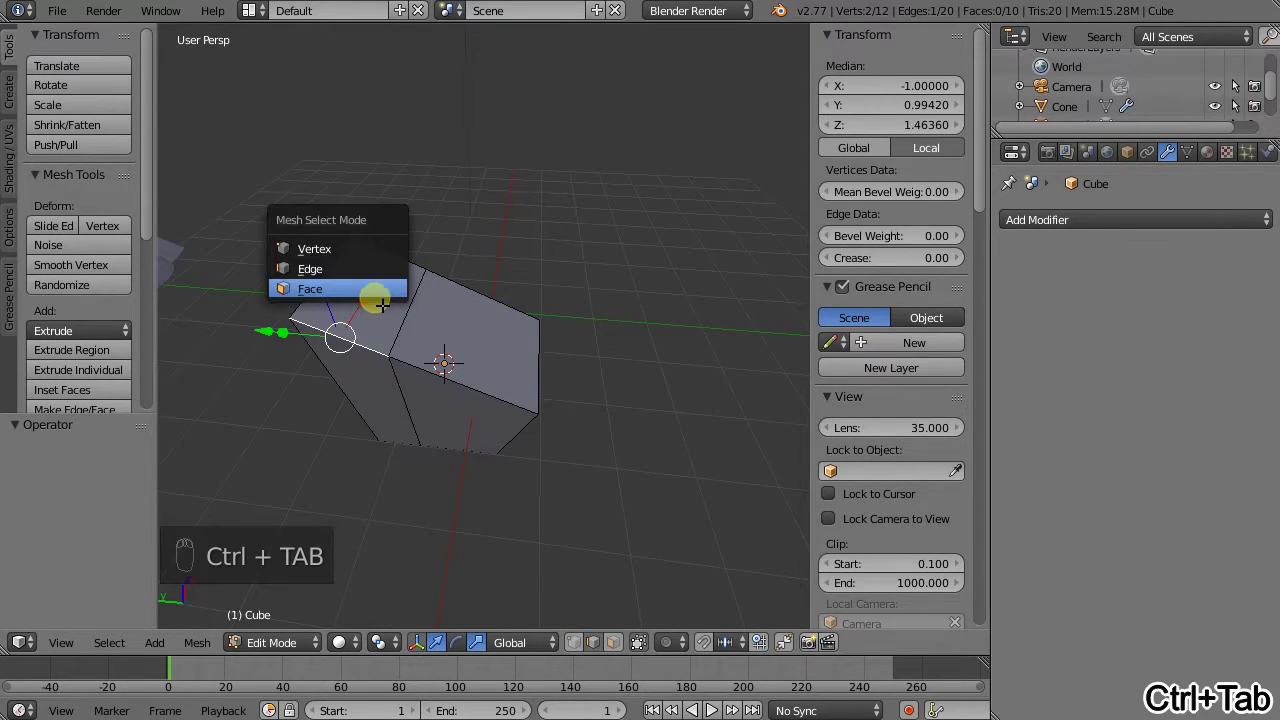
left_click(381, 302)
right_click(354, 282)
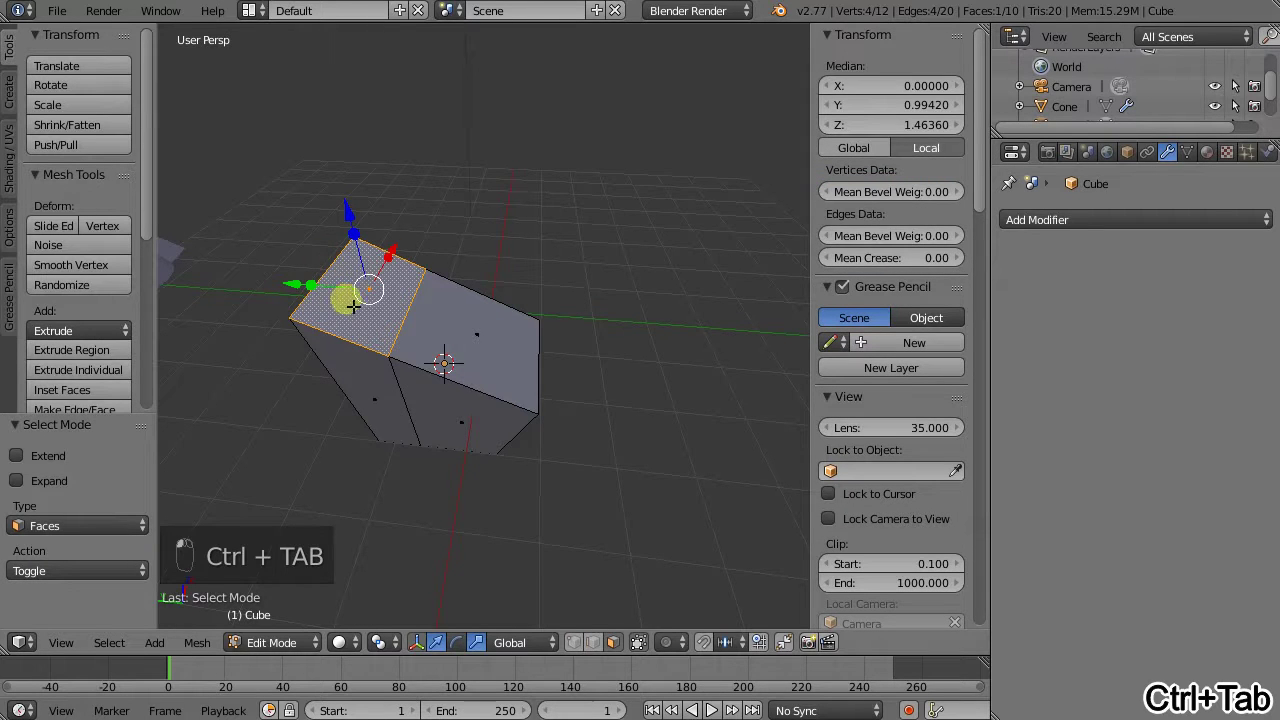
middle_click_drag(380, 251, 343, 221)
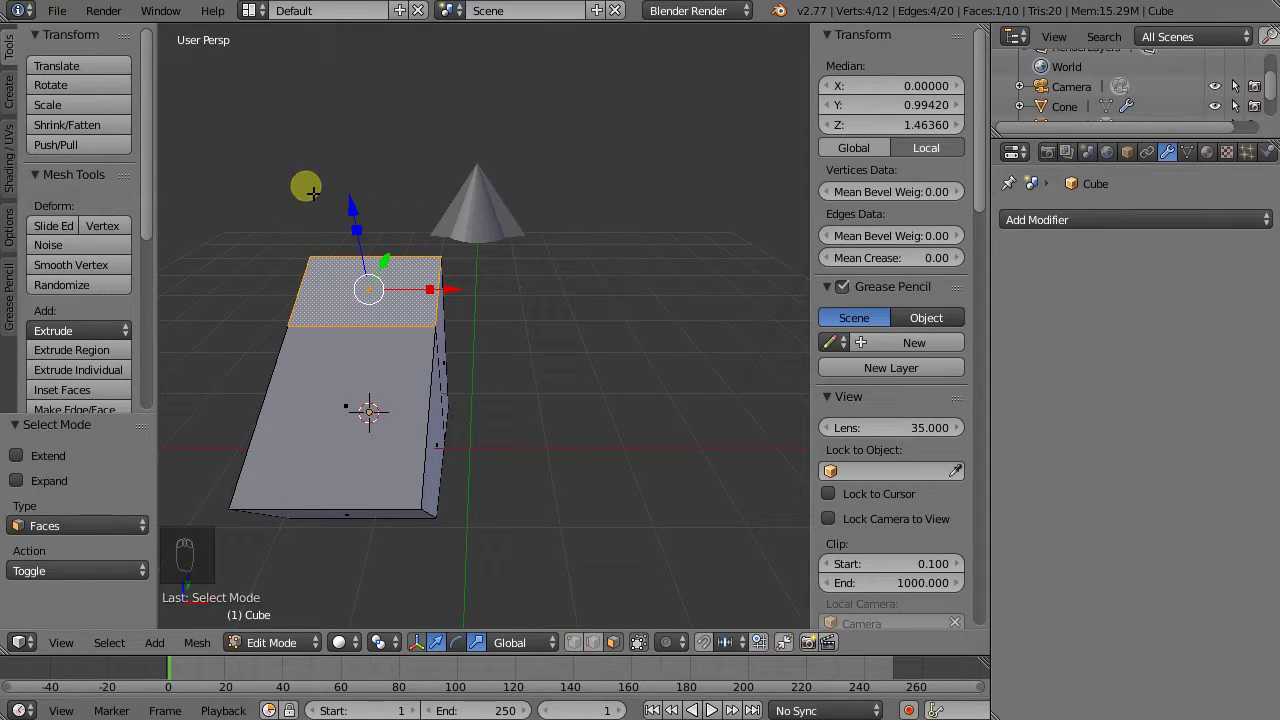
Set the transform orientation to Normal, try moving the face, then undo the moves.
left_click(508, 642)
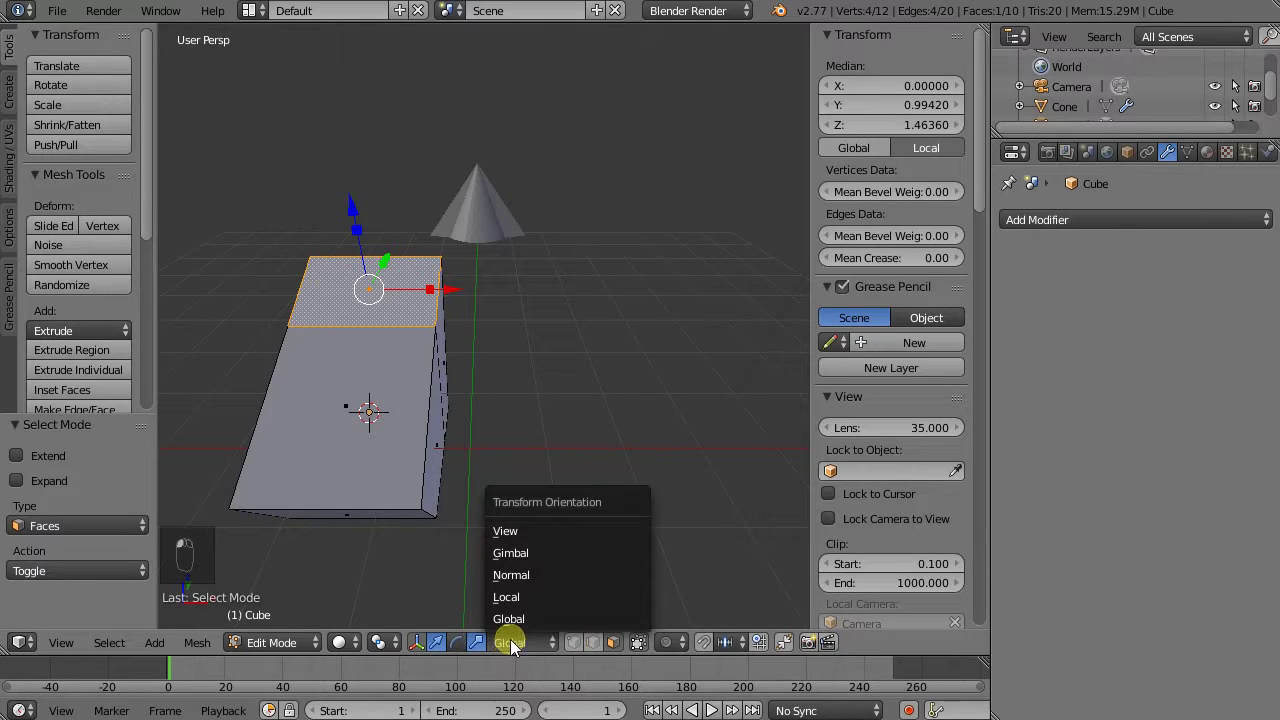
left_click(530, 584)
middle_click_drag(337, 349, 585, 363)
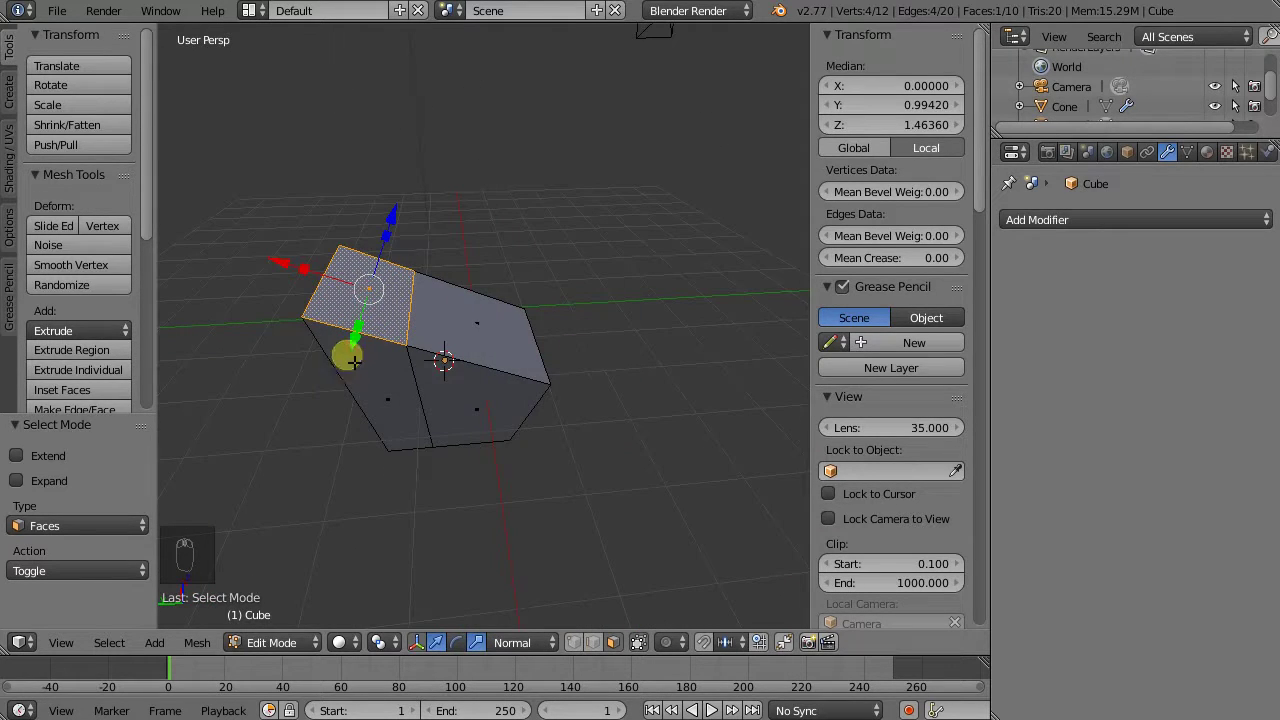
left_click_drag(287, 266, 268, 301)
left_click_drag(457, 251, 510, 240)
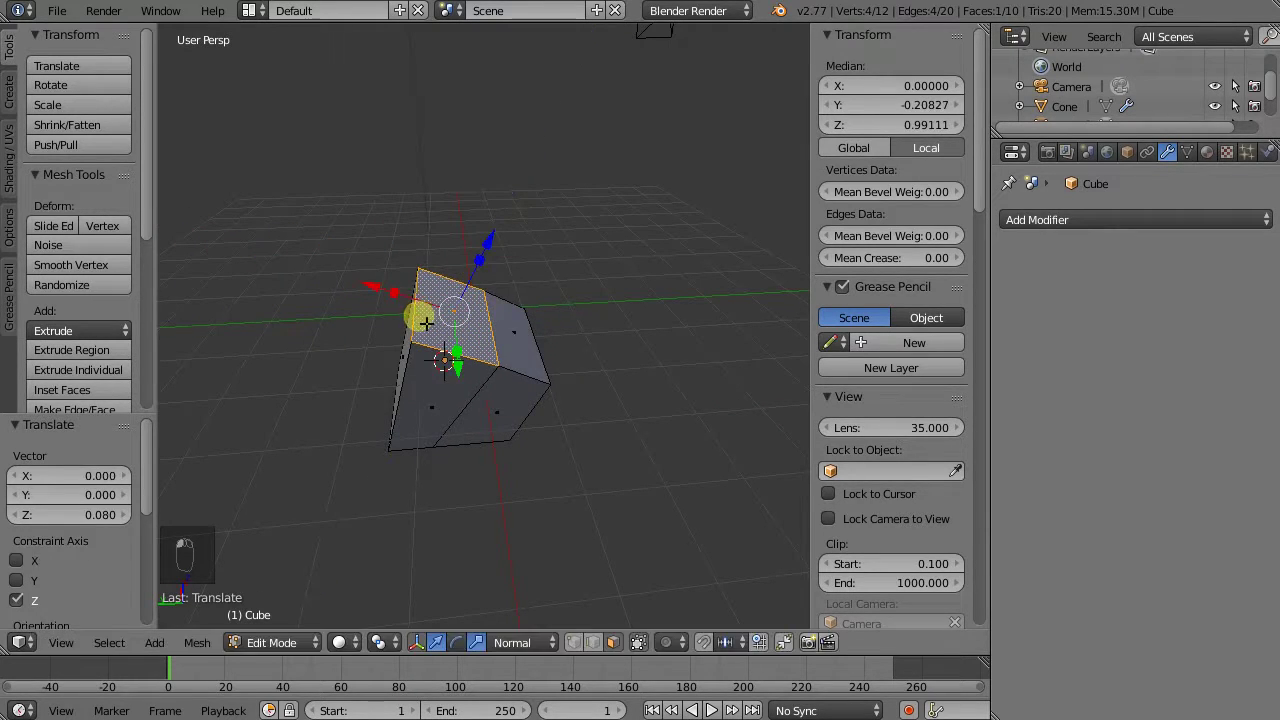
key("ctrl+z")
key("ctrl+z")
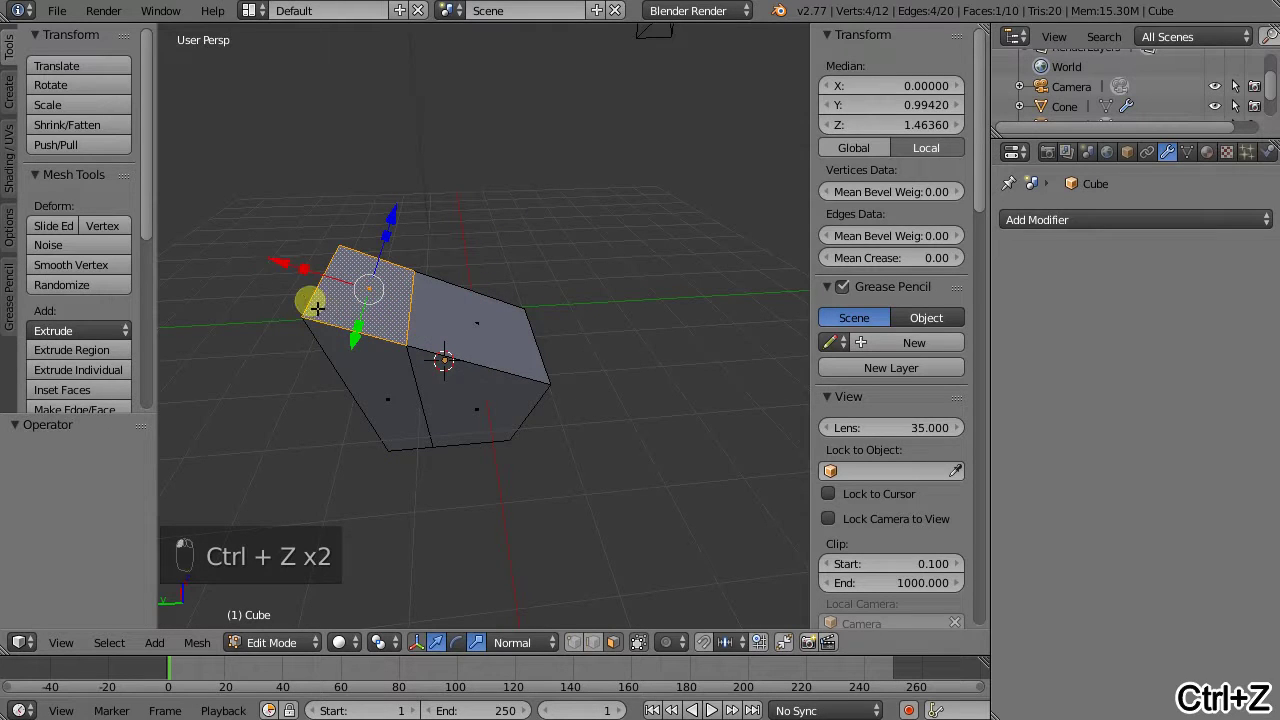
In Edge select mode, select two edges on the wedge's top.
key("ctrl+Tab")
left_click(294, 291)
right_click(314, 288)
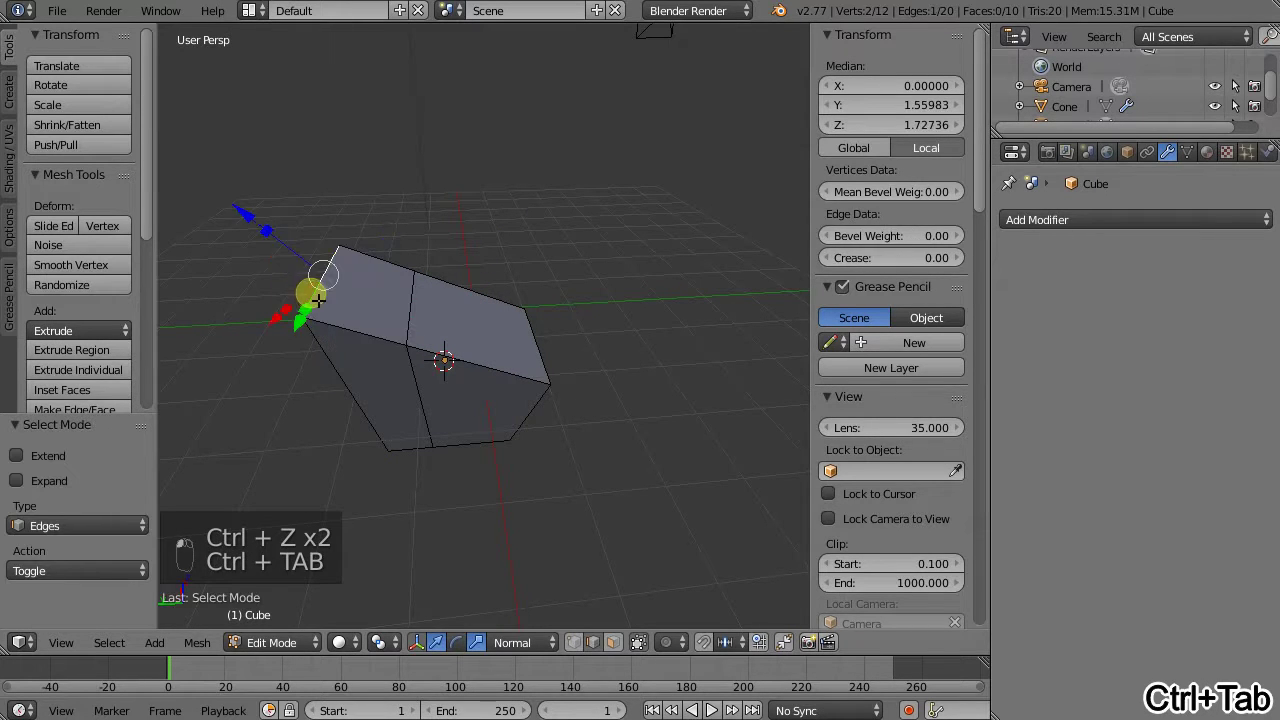
middle_click_drag(319, 274, 283, 318)
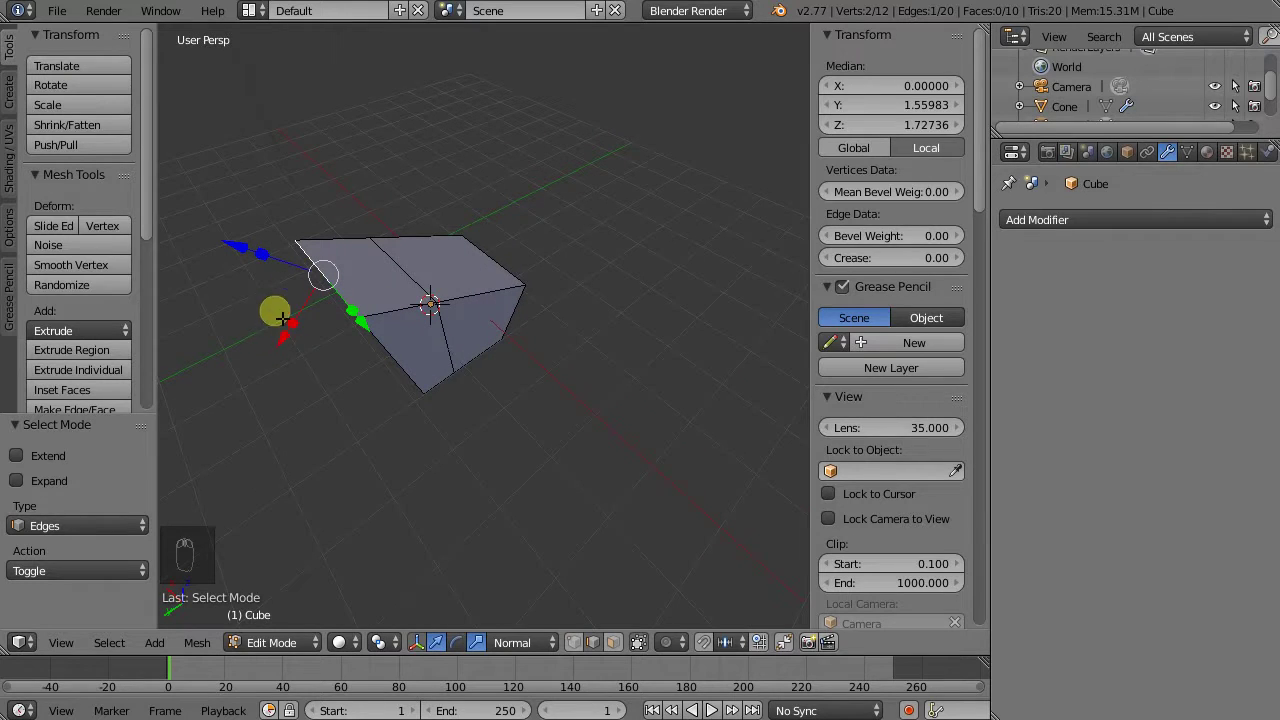
right_click(403, 269, "shift")
middle_click_drag(366, 297, 312, 285)
In Vertex select mode, select the two vertices of the middle top edge.
key("ctrl+Tab")
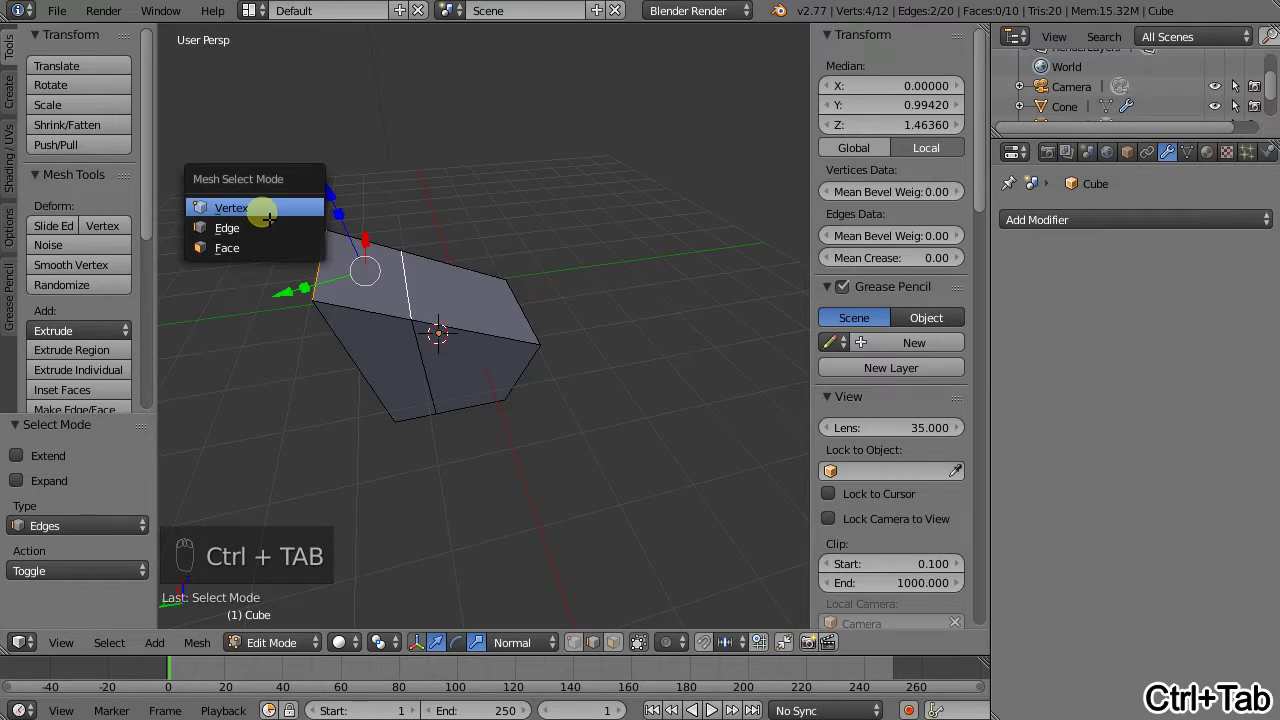
left_click(262, 208)
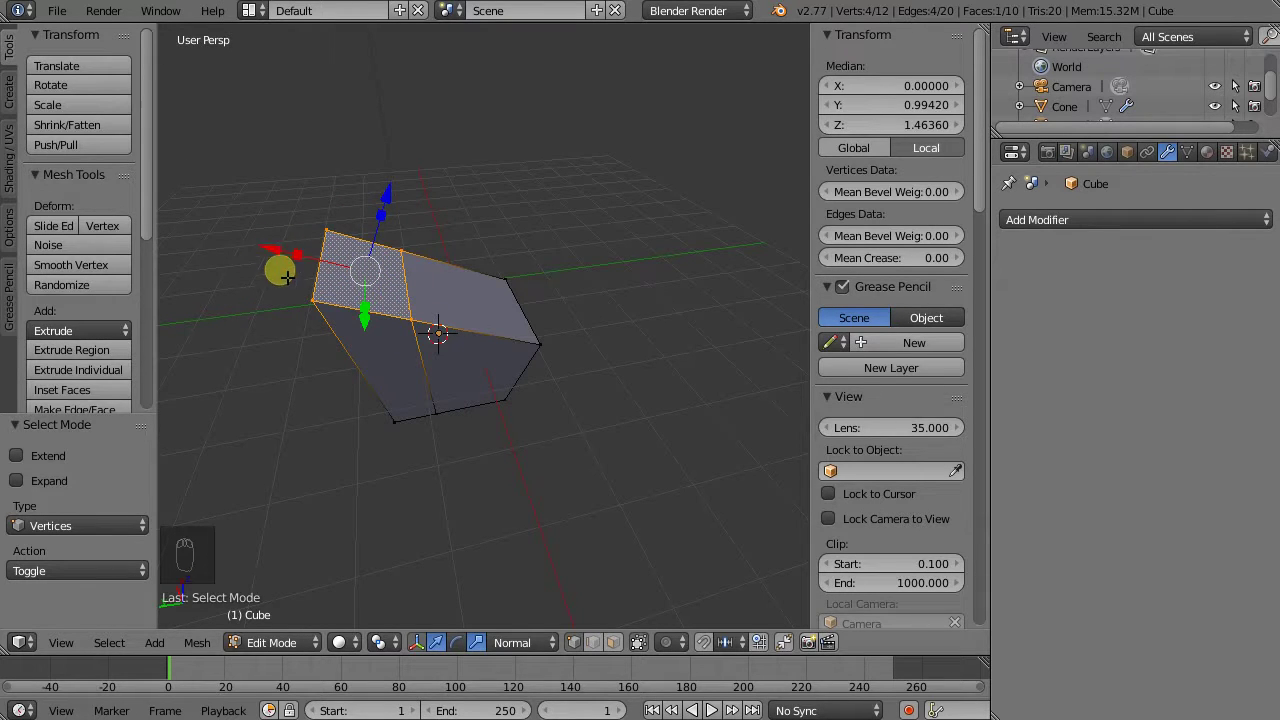
left_click_drag(299, 257, 271, 254)
left_click(324, 232)
left_click(318, 306, "shift")
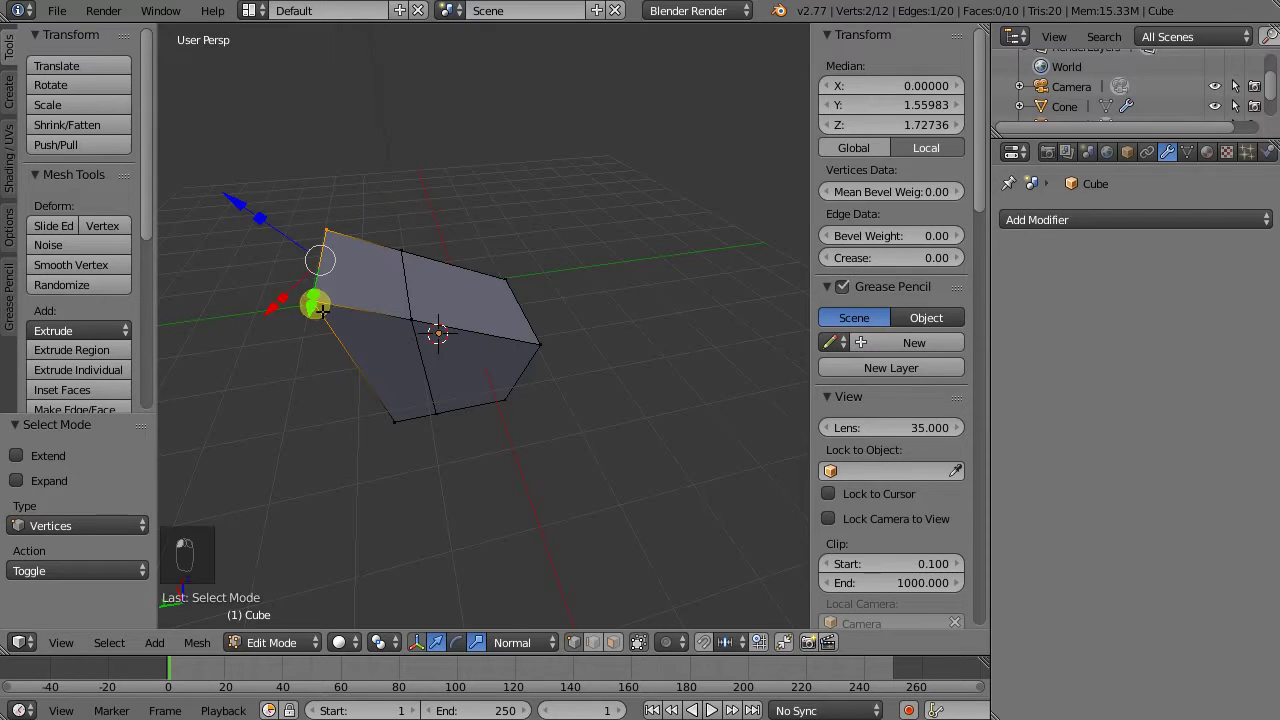
left_click(509, 284, "shift")
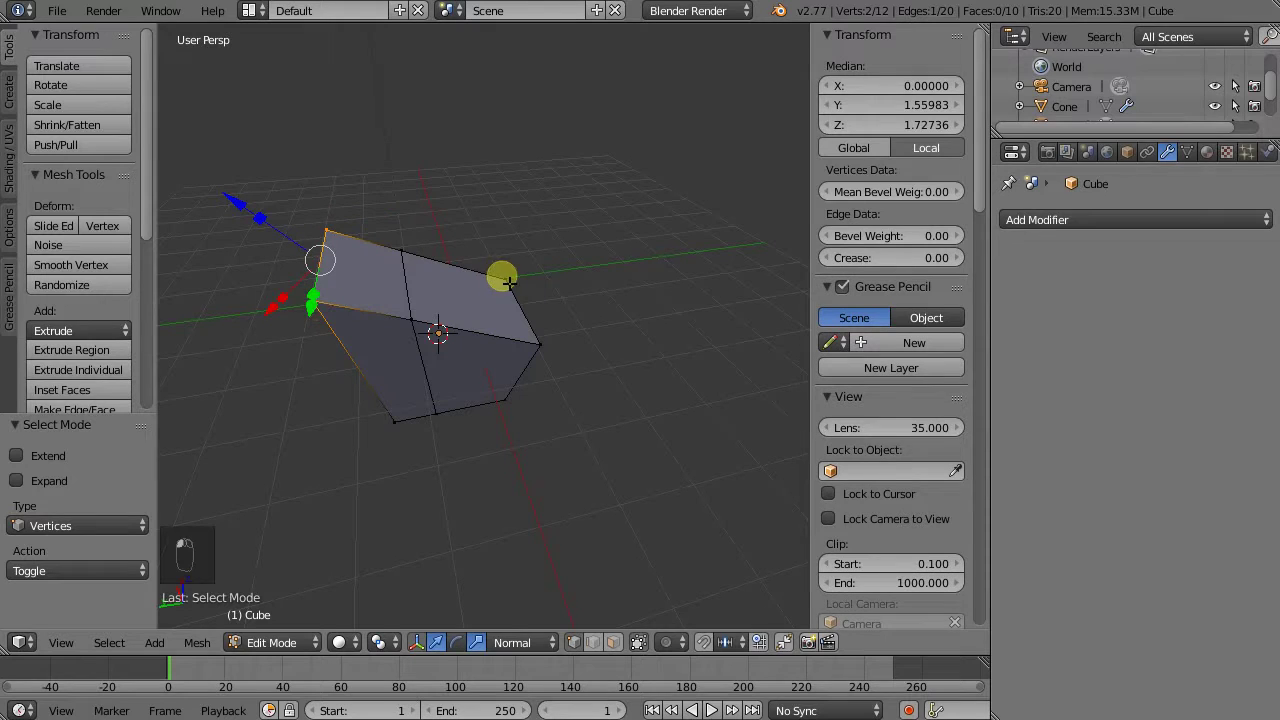
left_click(402, 251)
left_click(415, 320, "shift")
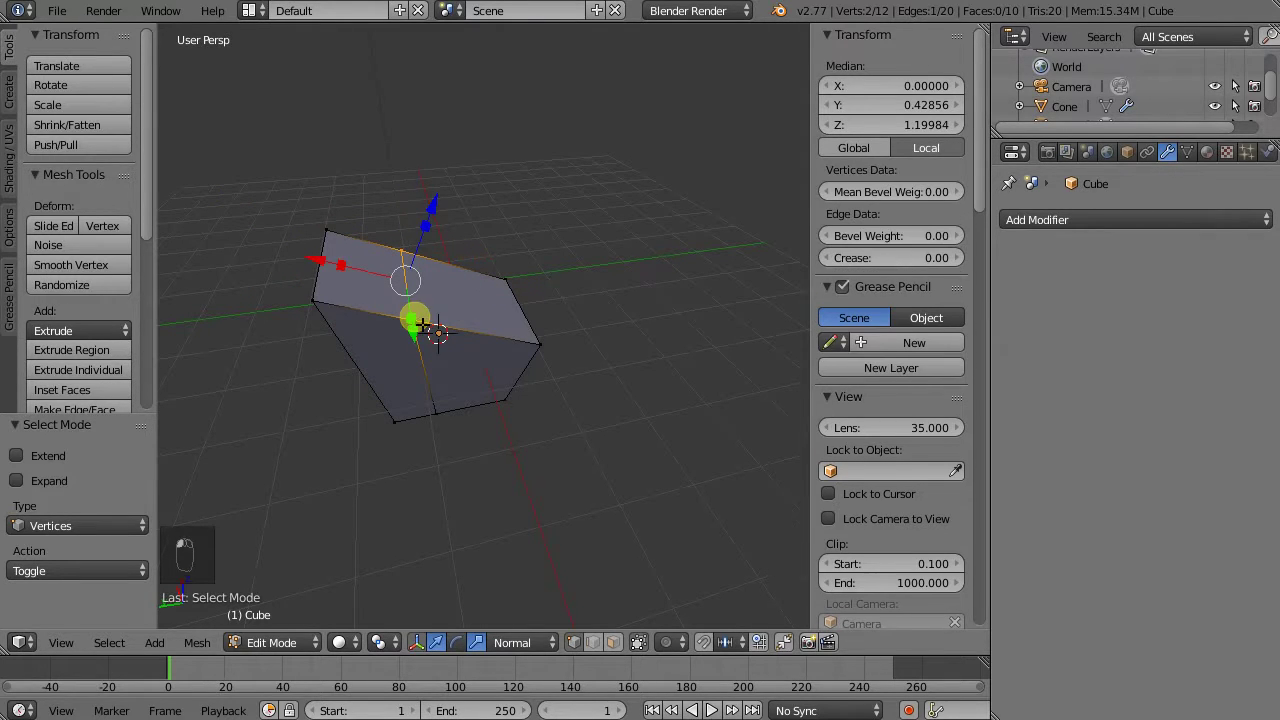
left_click(198, 643)
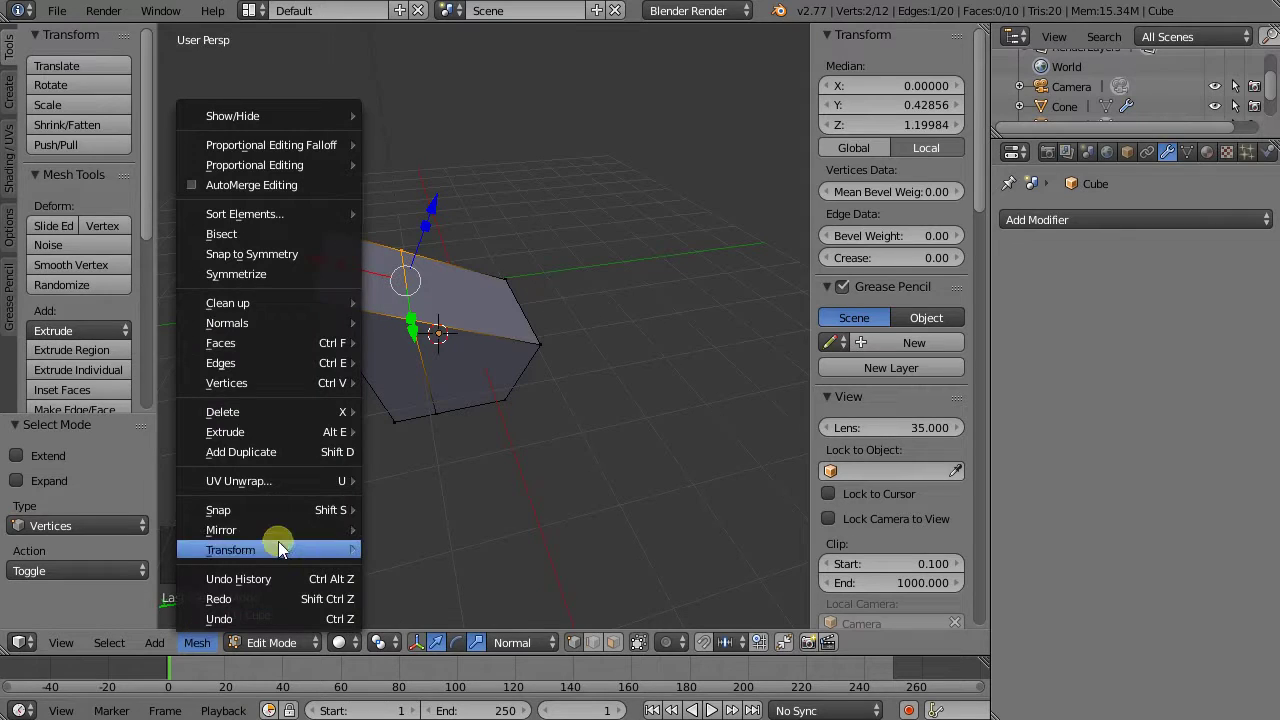
Snap the 3D cursor to the middle top edge and select the left top face's four corners.
mouse_move(274, 514)
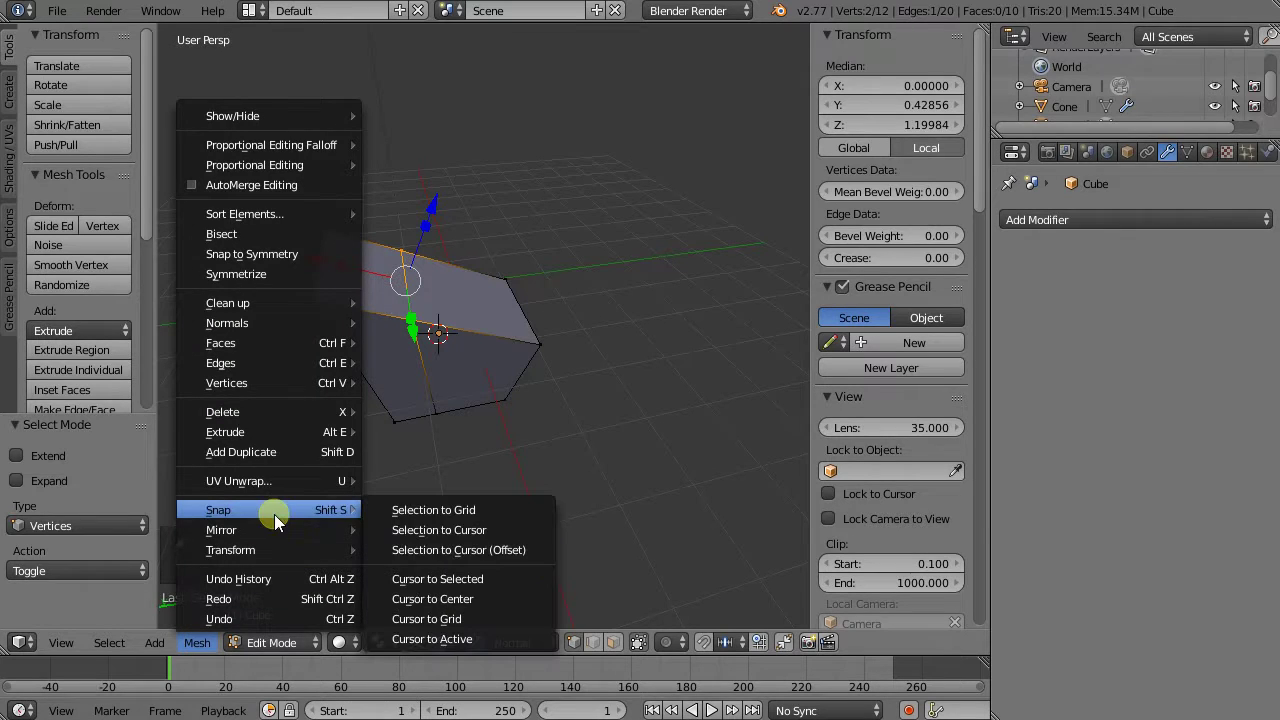
left_click(487, 578)
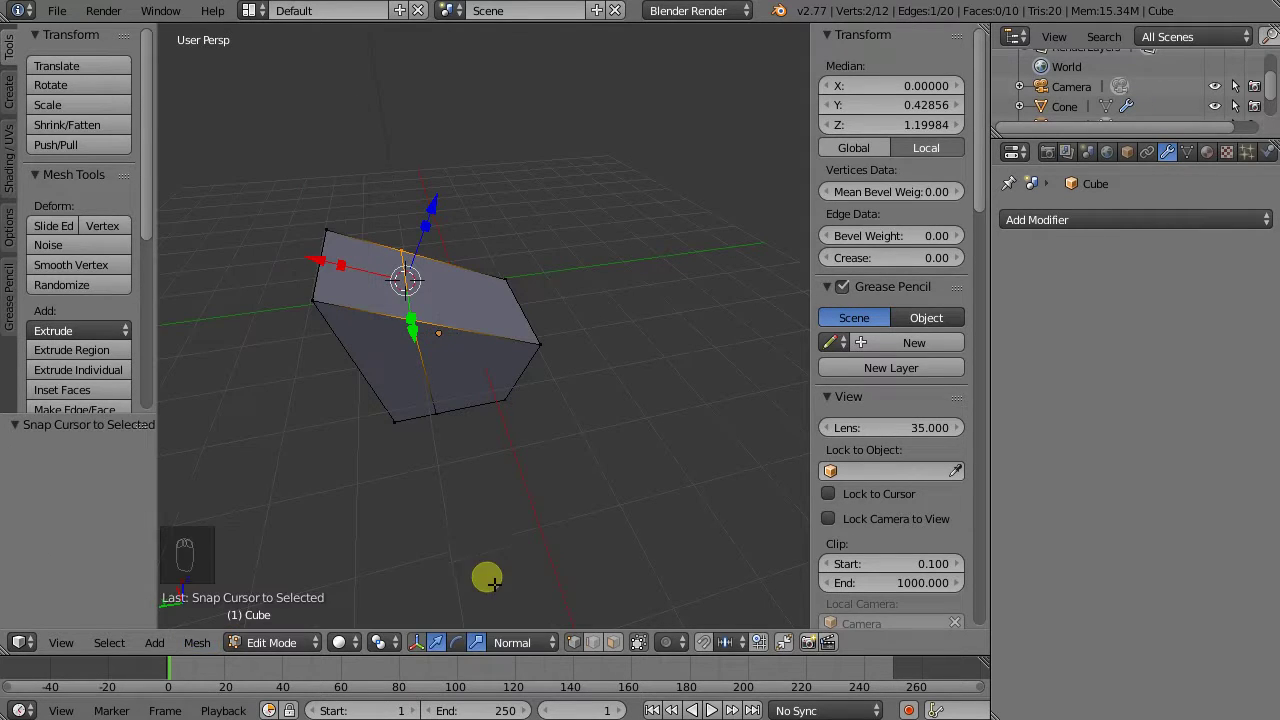
right_click(329, 230)
right_click(316, 298, "shift")
right_click(403, 262, "shift")
right_click(410, 318, "shift")
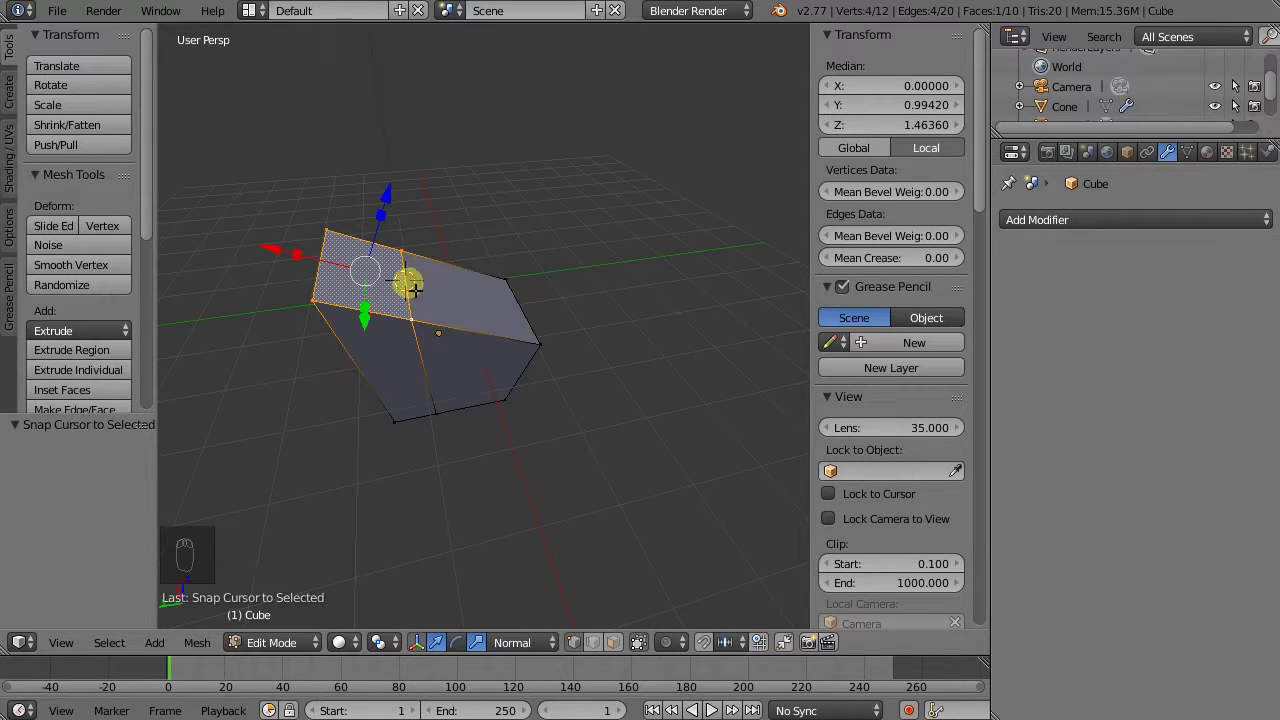
Set the Pivot Point to 3D Cursor.
left_click(388, 643)
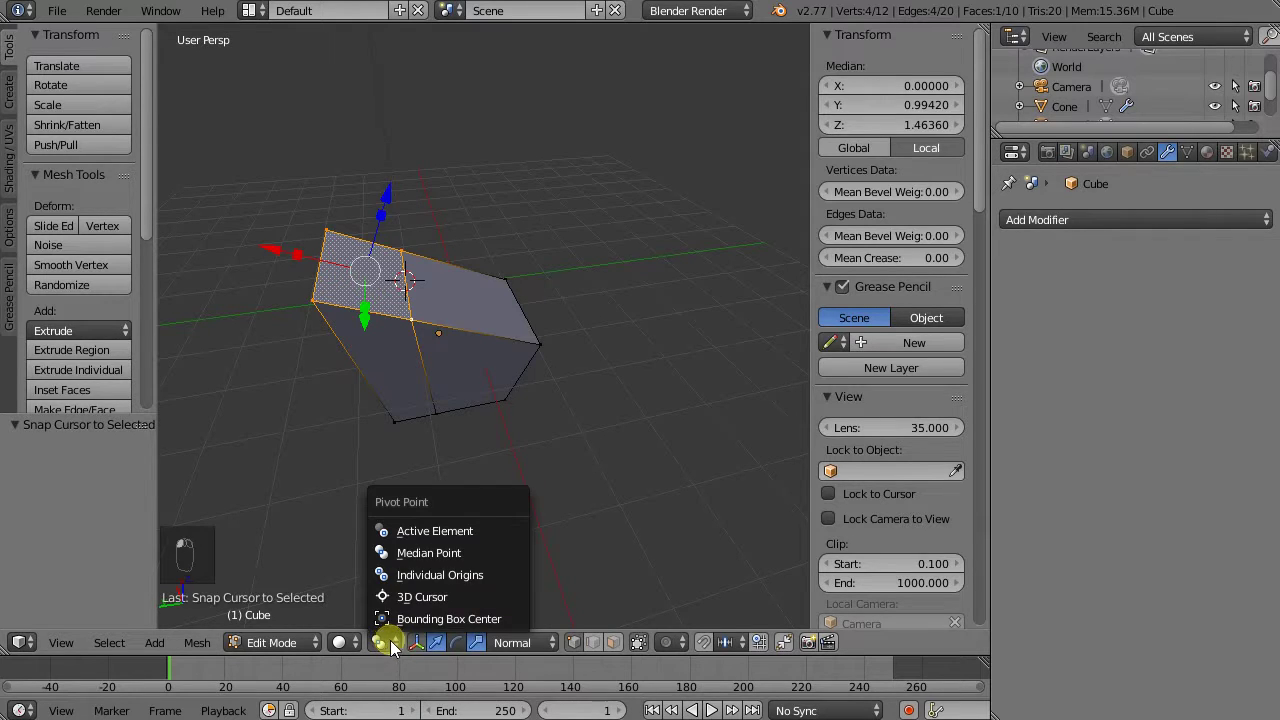
left_click(386, 643)
left_click(379, 645)
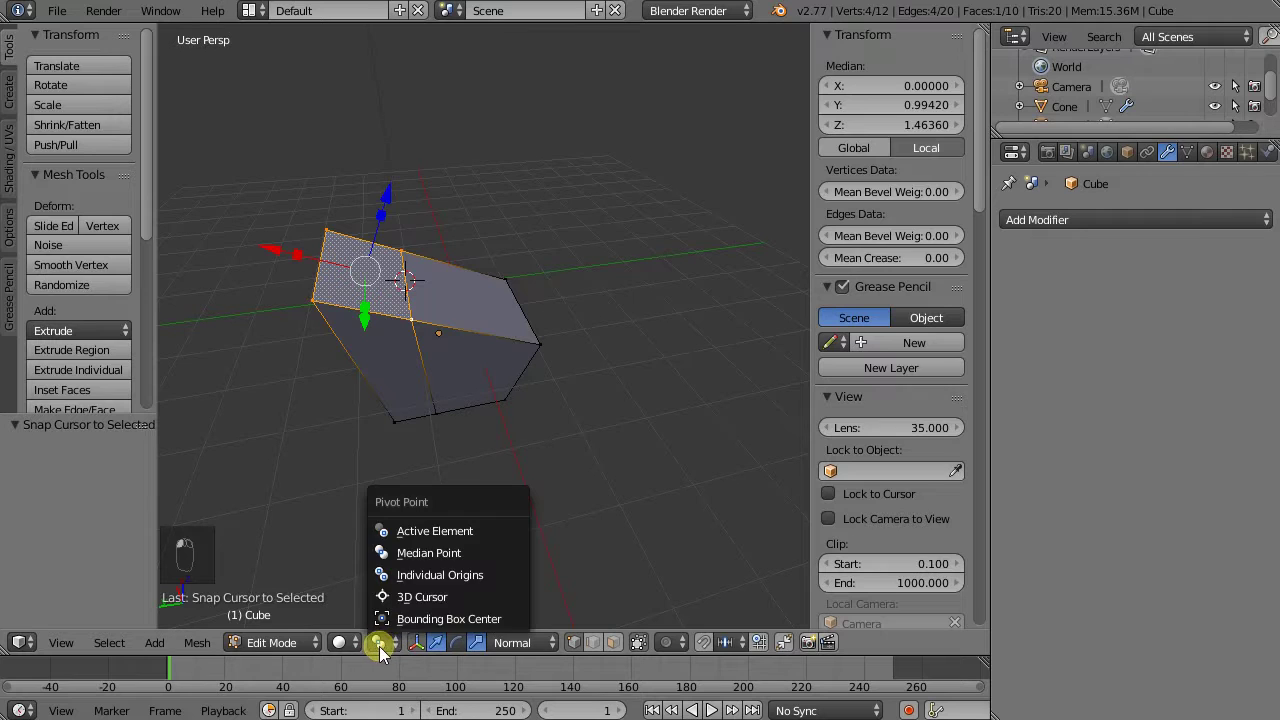
left_click(419, 598)
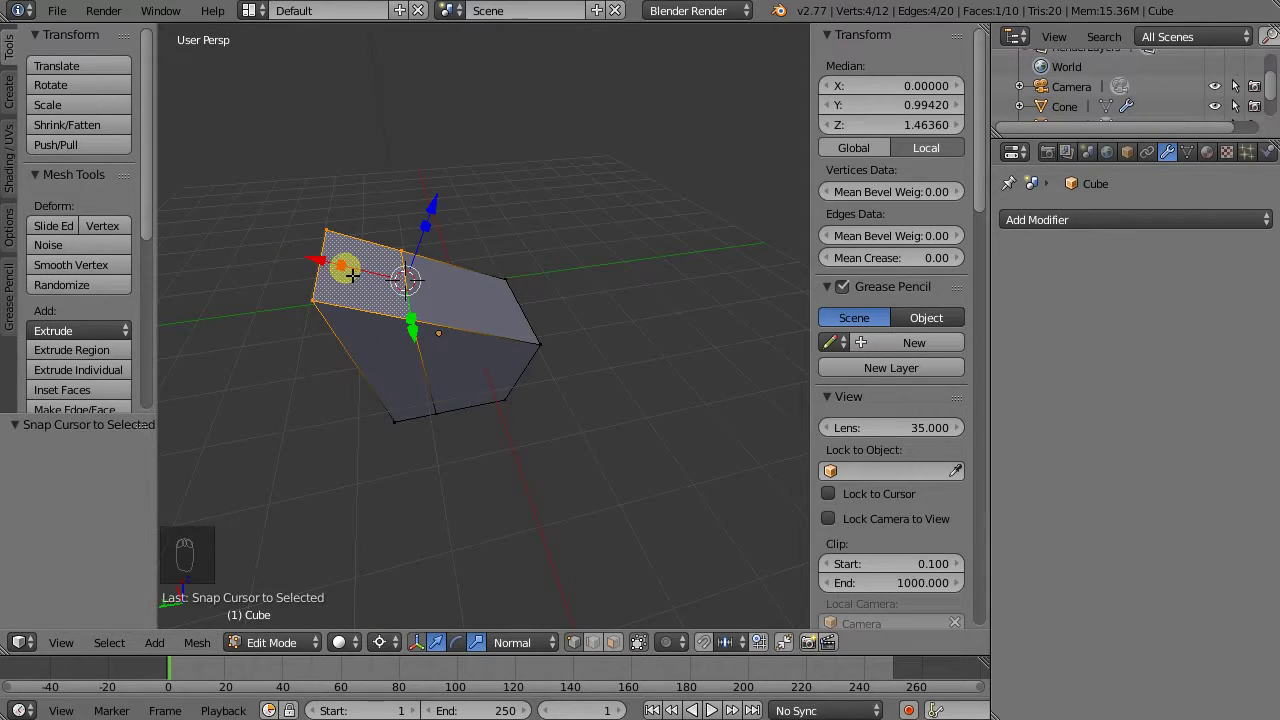
Scale the left top face 1.693 along X and 1.180 along Y.
key("s")
key("x")
key("x")
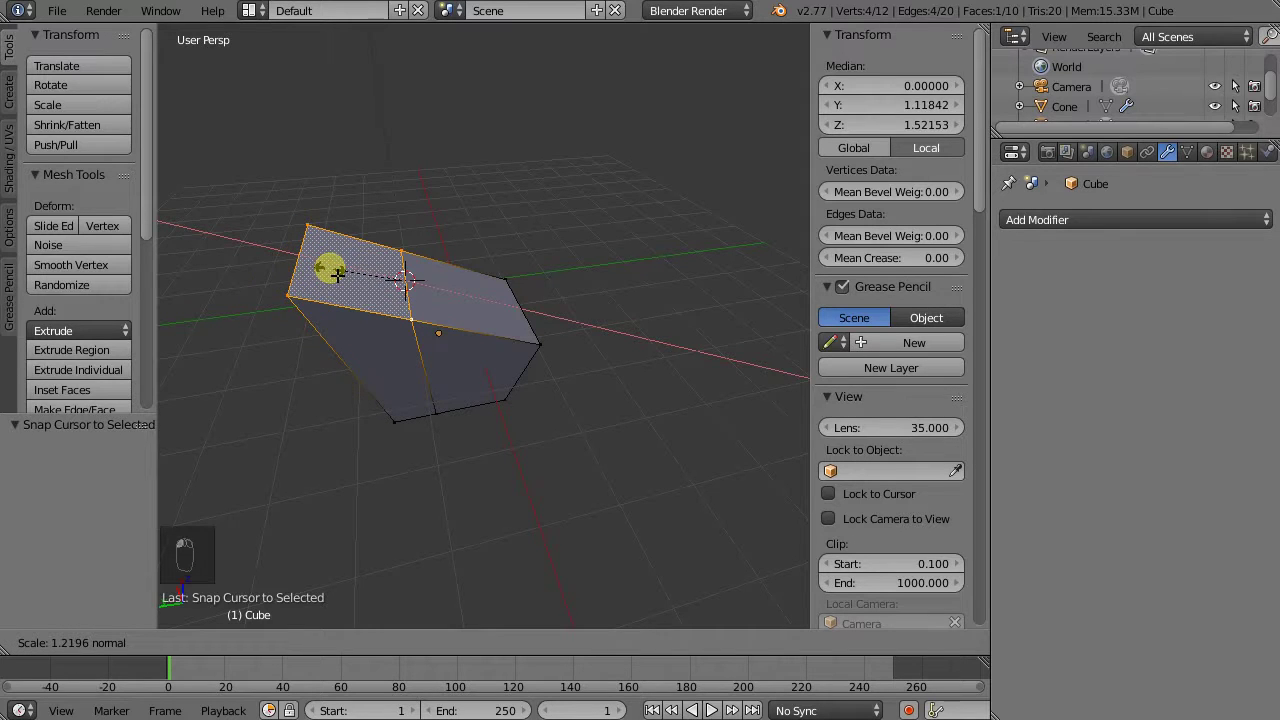
left_click(301, 267)
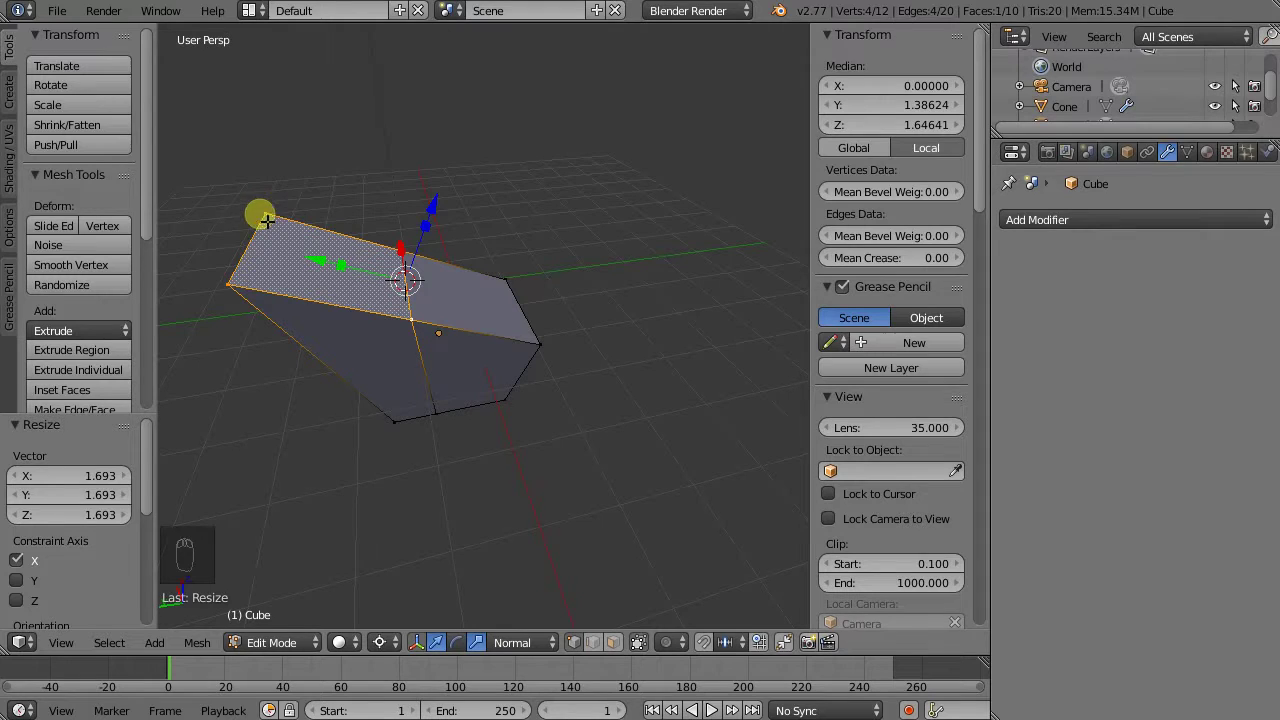
key("s")
key("y")
key("y")
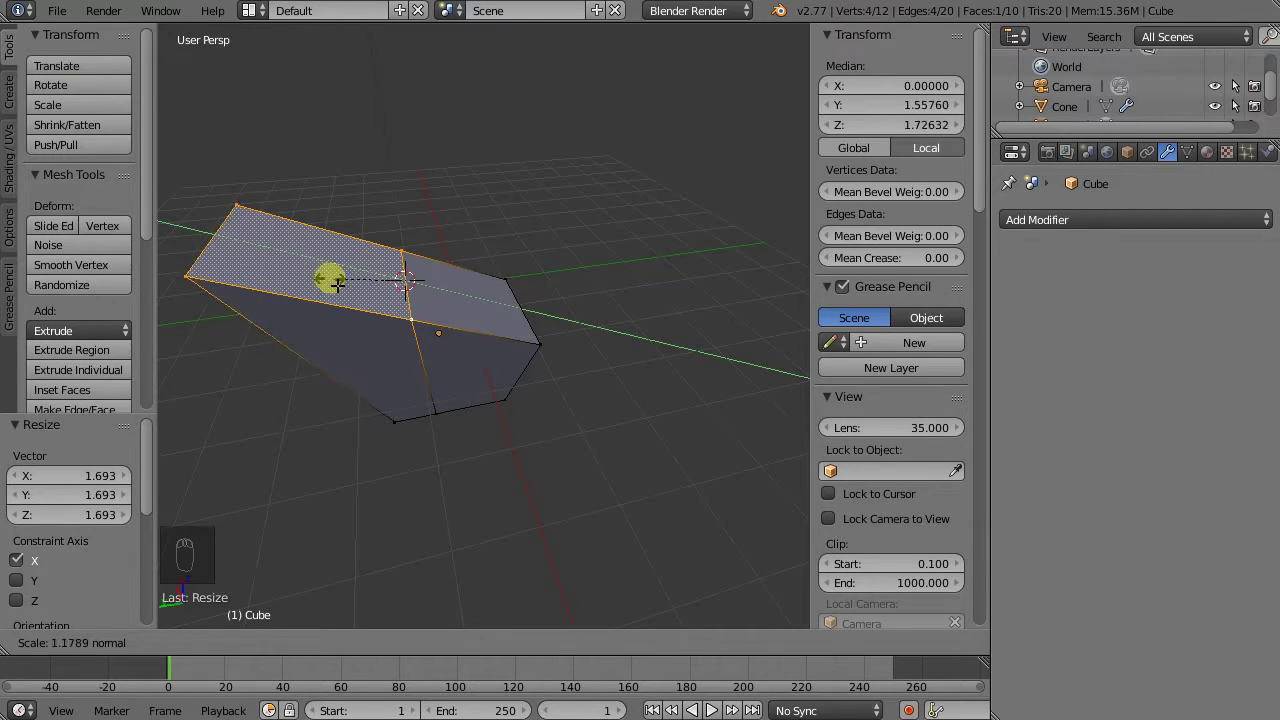
left_click(332, 284)
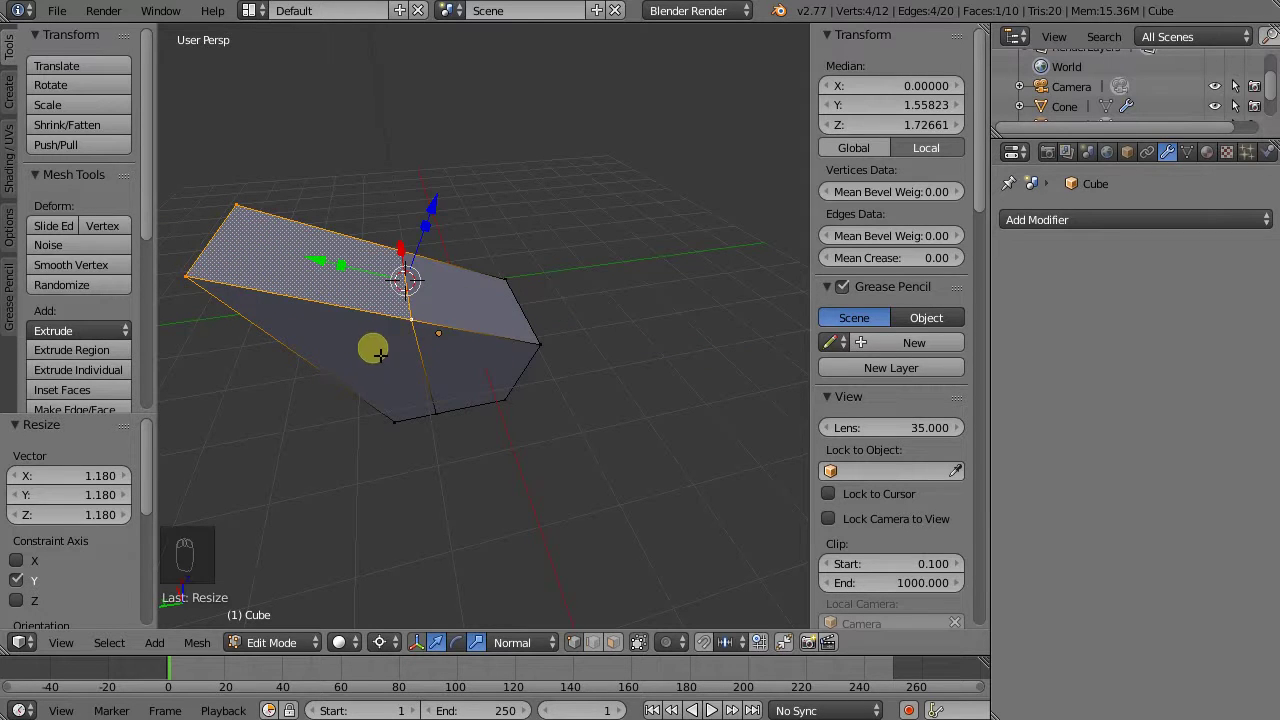
Select the right top face and scale it to 0.983 along Y.
middle_click_drag(386, 354, 300, 323)
right_click(547, 359)
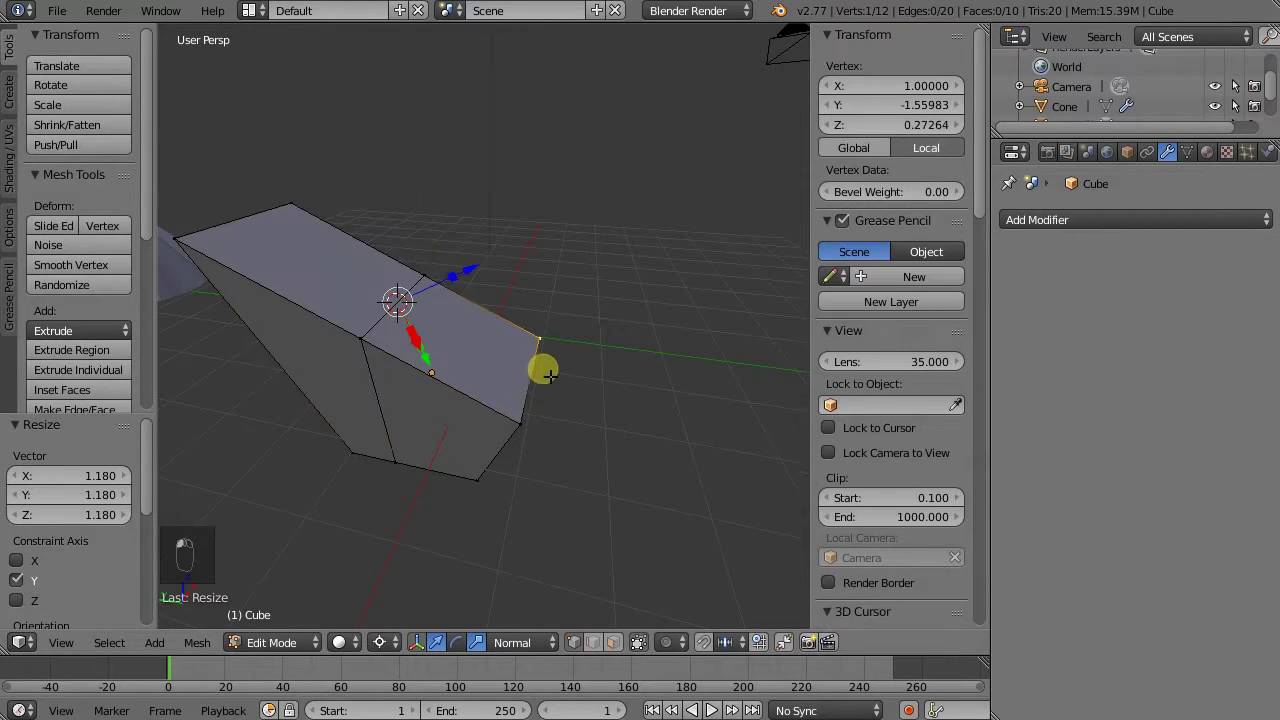
right_click(520, 422, "shift")
right_click(432, 270, "shift")
right_click(362, 341, "shift")
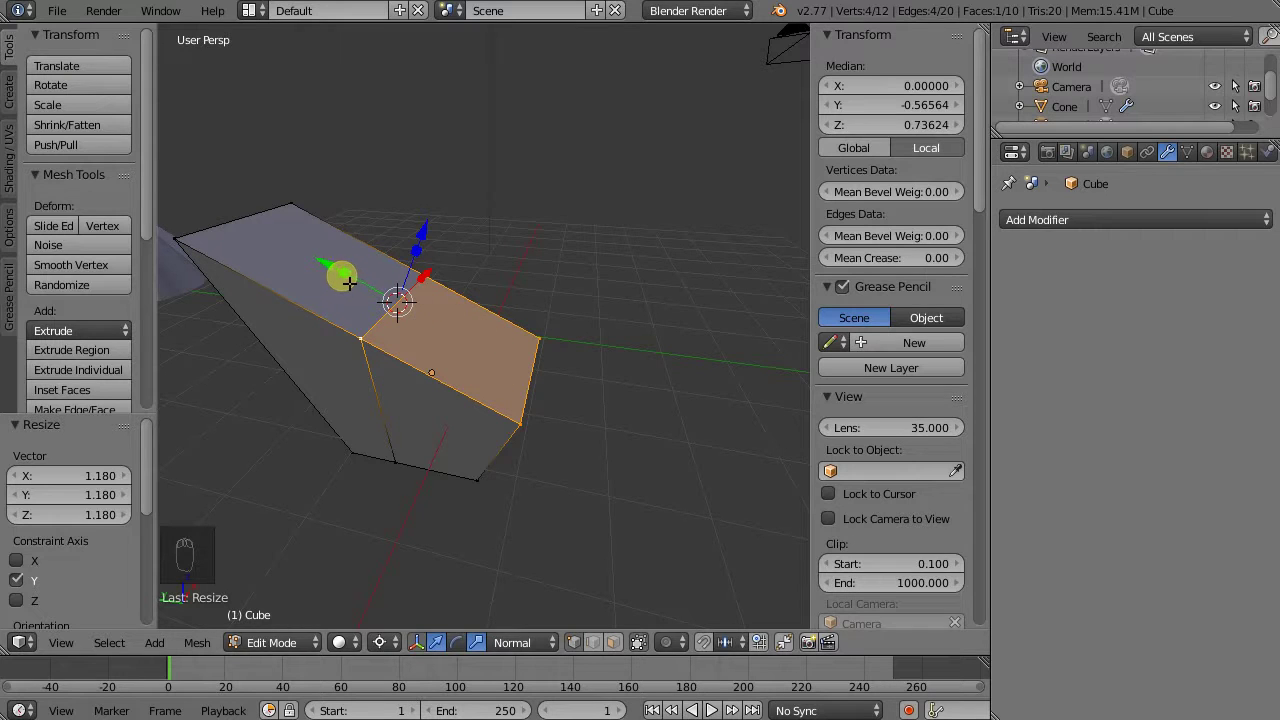
key("s")
key("y")
key("y")
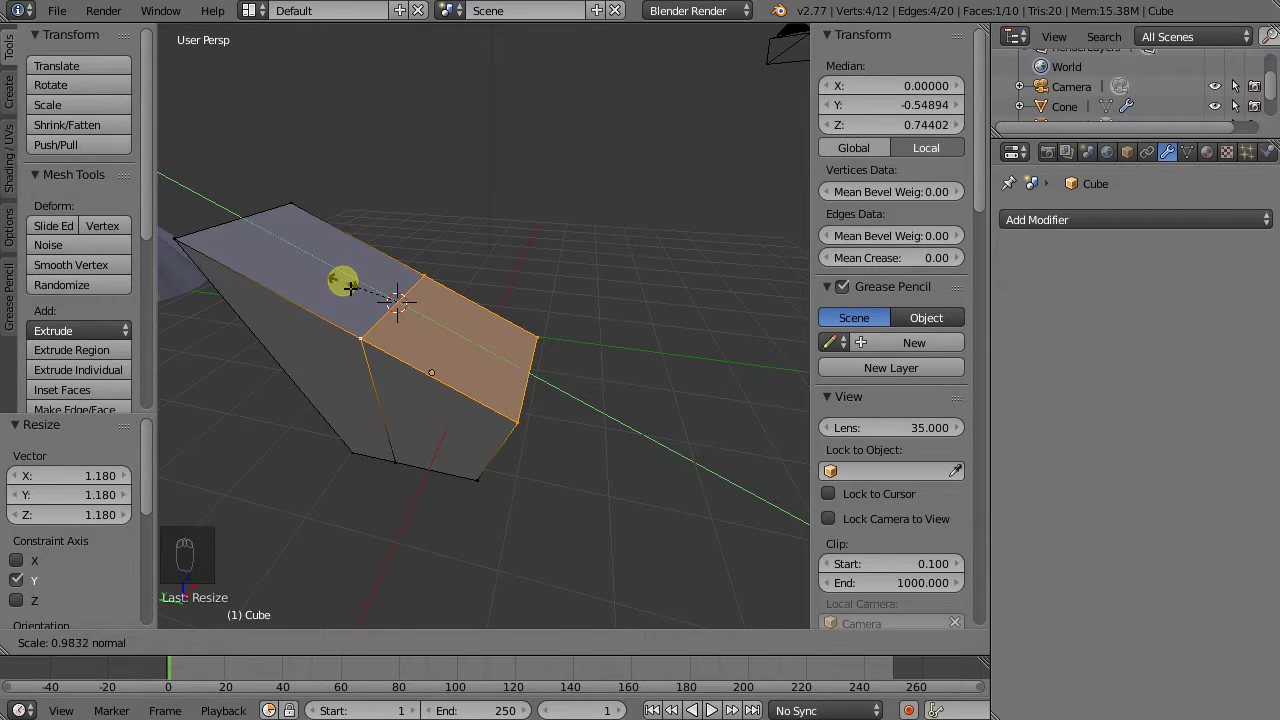
left_click(350, 289)
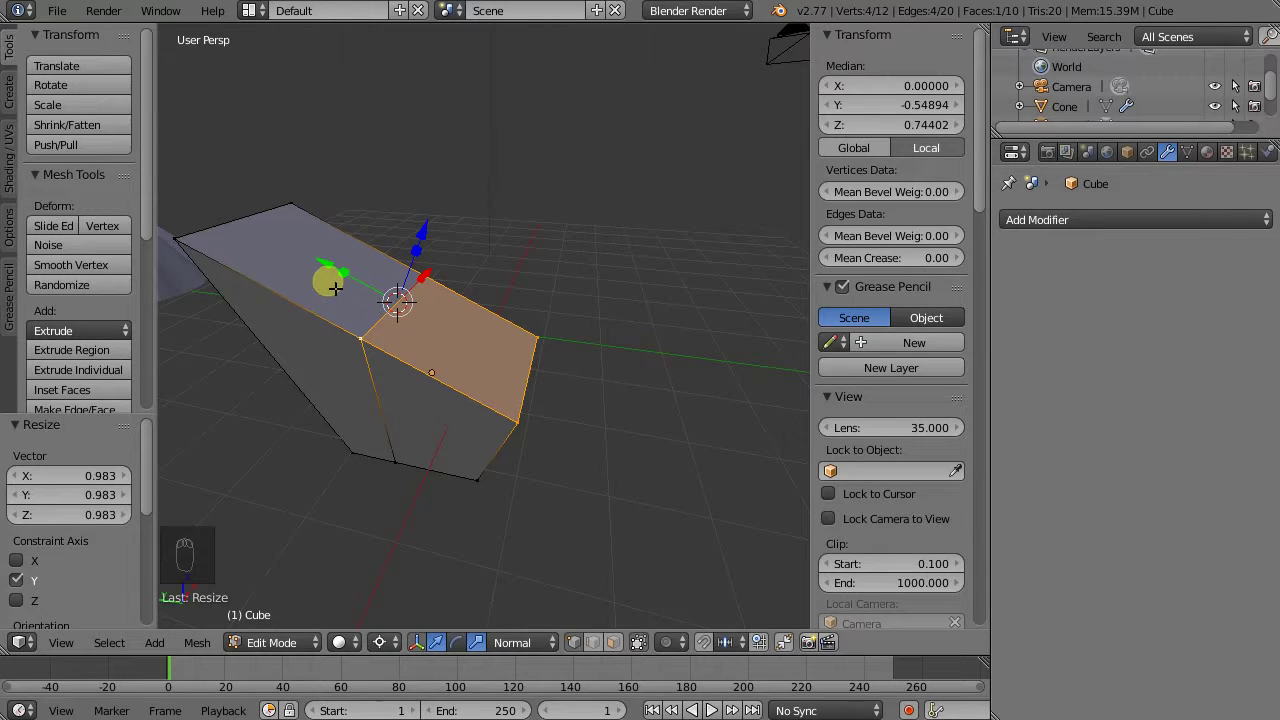
Rescale the right top face to 1.053 along Y and return to Object Mode.
key("s")
key("y")
key("y")
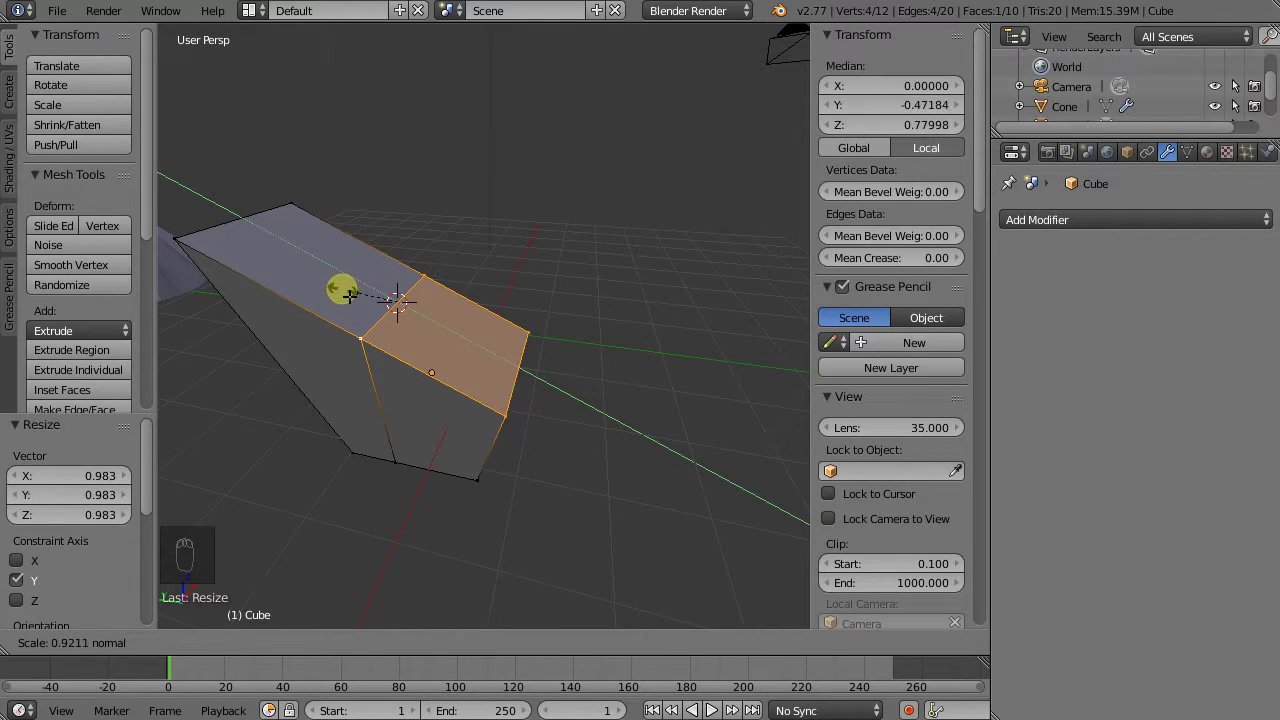
left_click(441, 316)
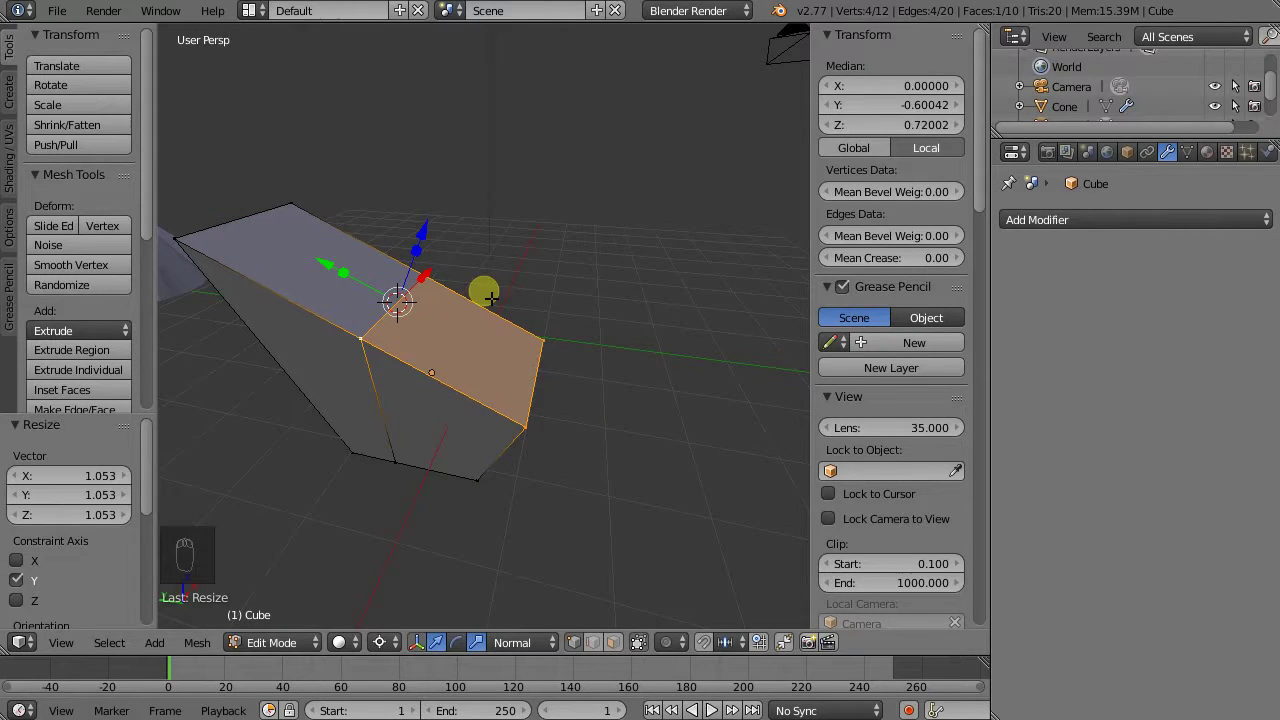
middle_click_drag(408, 336, 465, 336)
key("Tab")
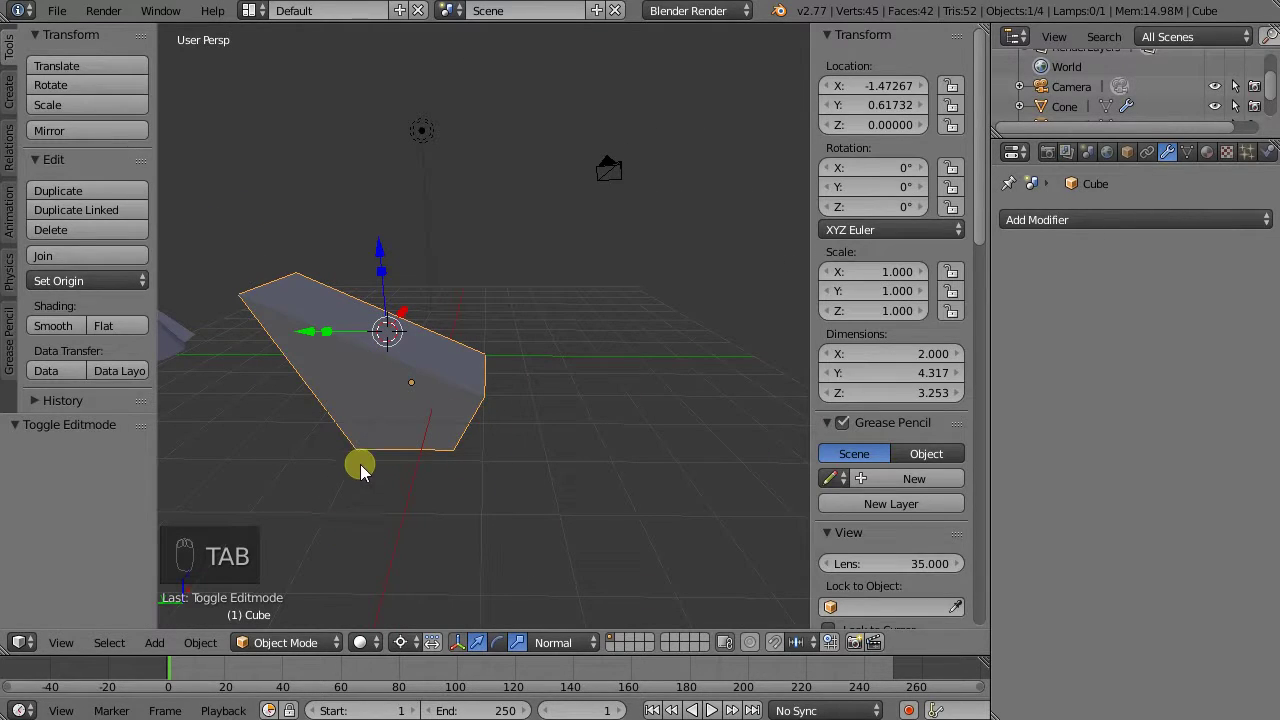
Orbit the view to show the finished wedge and the cone together.
middle_click_drag(443, 486, 366, 454)
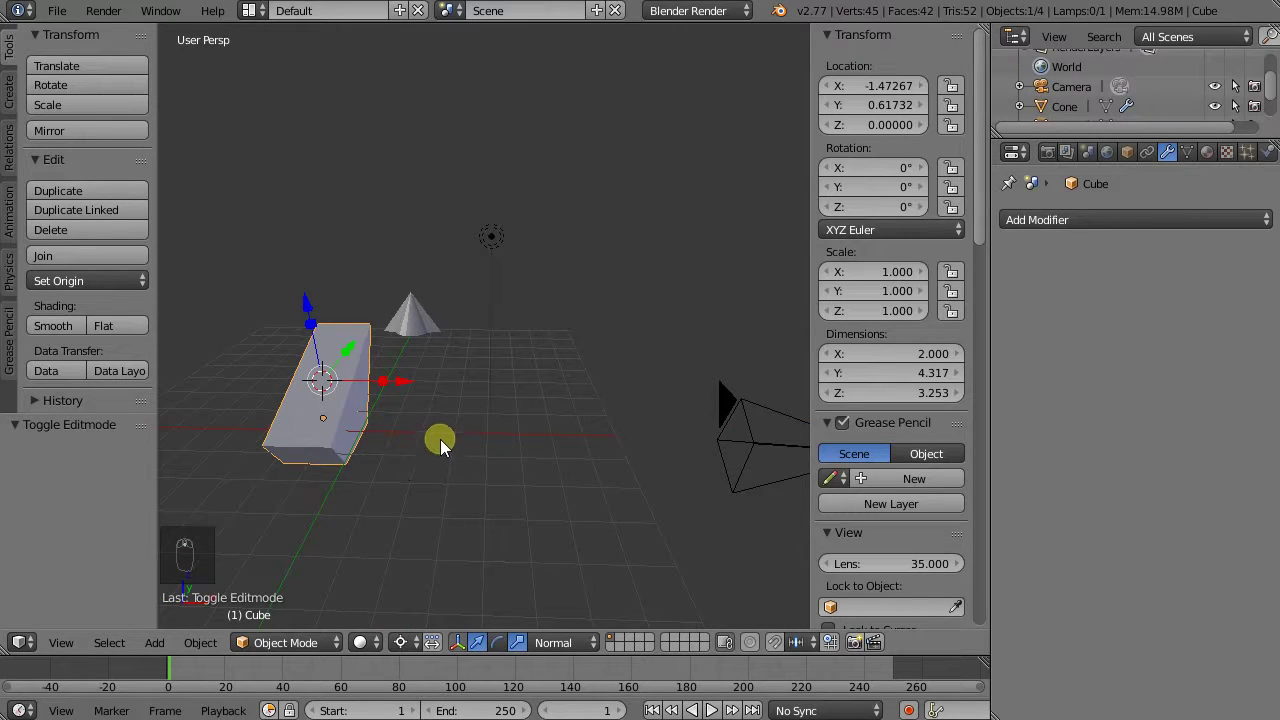